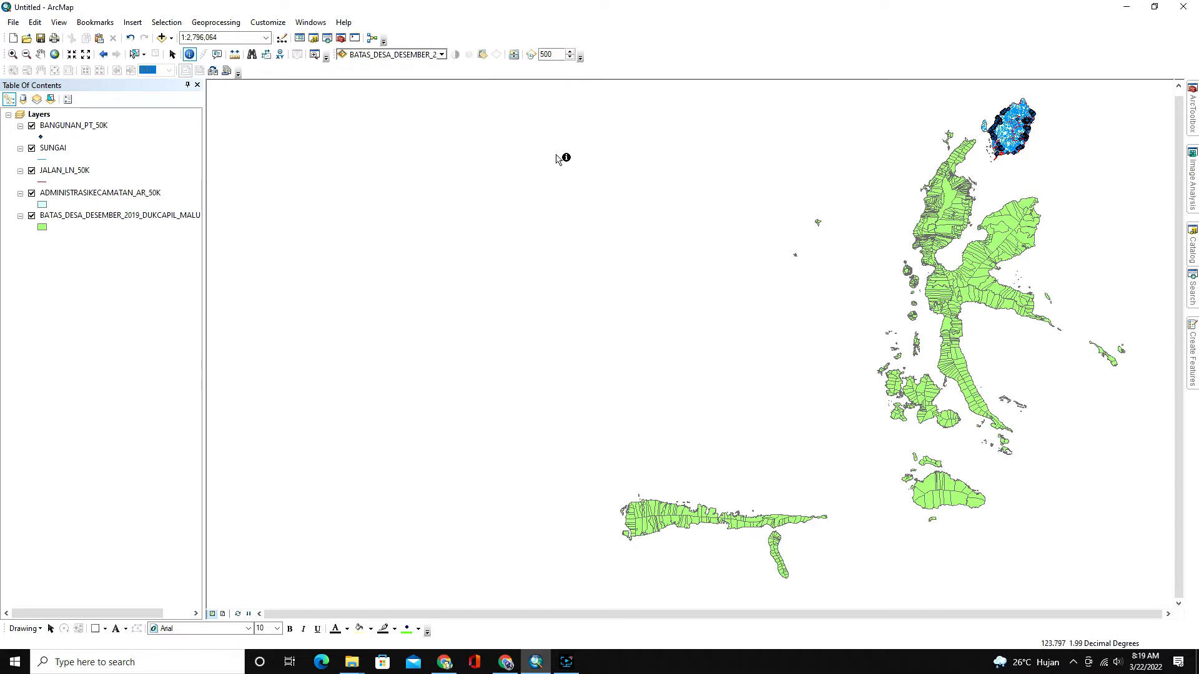
Open the attribute table of the BATAS_DESA_DESEMBER_2019_DUKCAPIL_MALUKU_UTARA layer and examine its population, religion, age and occupation fields
click(172, 55)
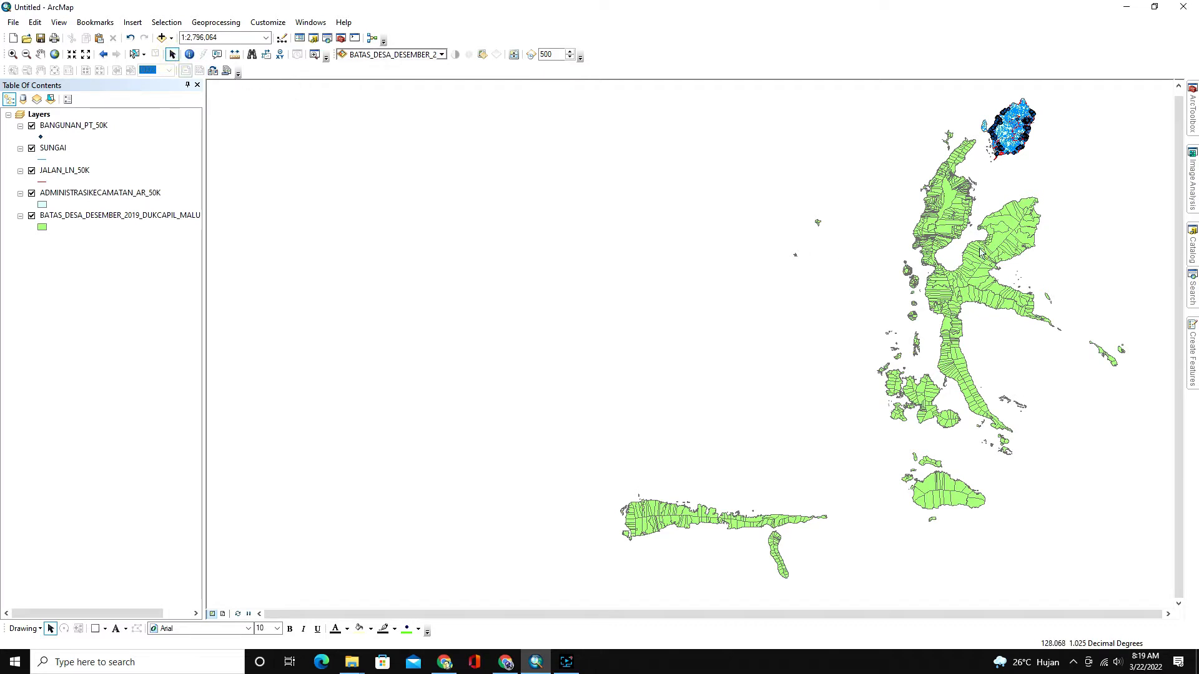
right_click(122, 219)
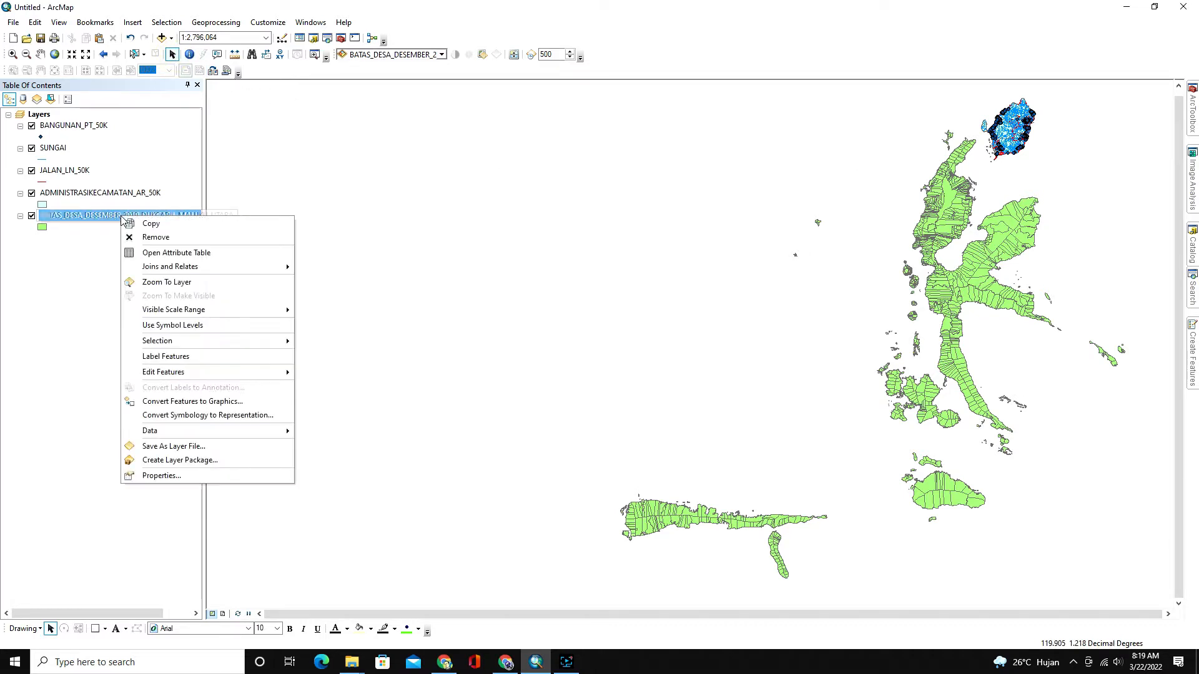
click(149, 252)
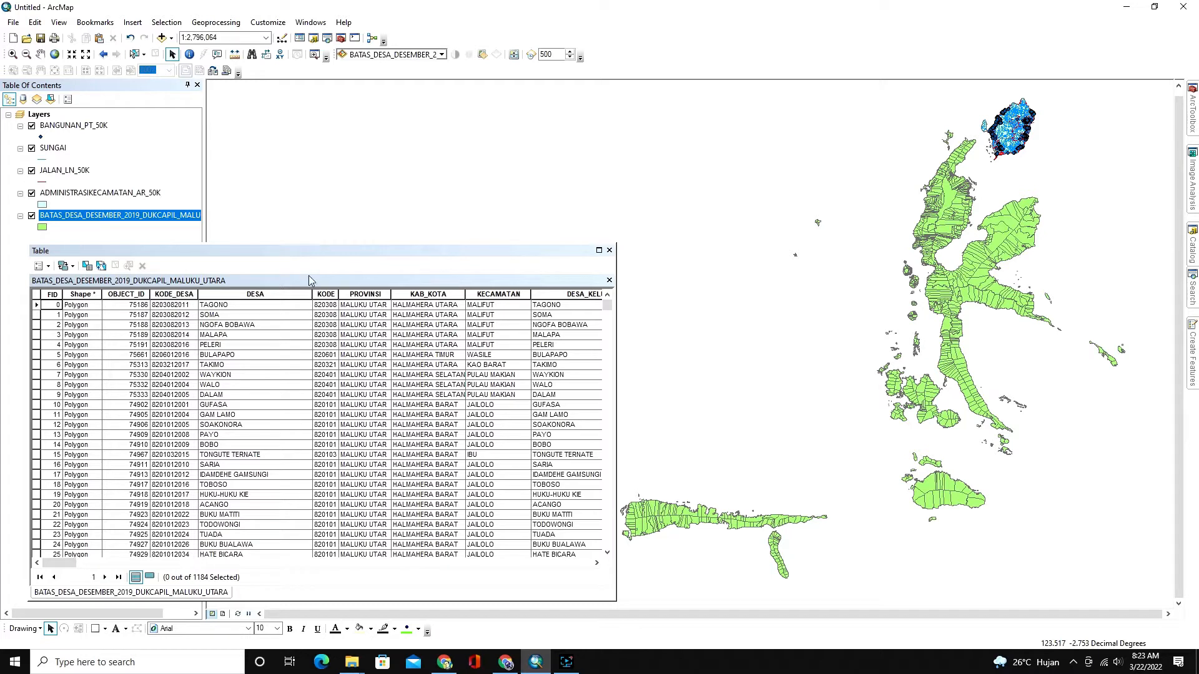
click(306, 251)
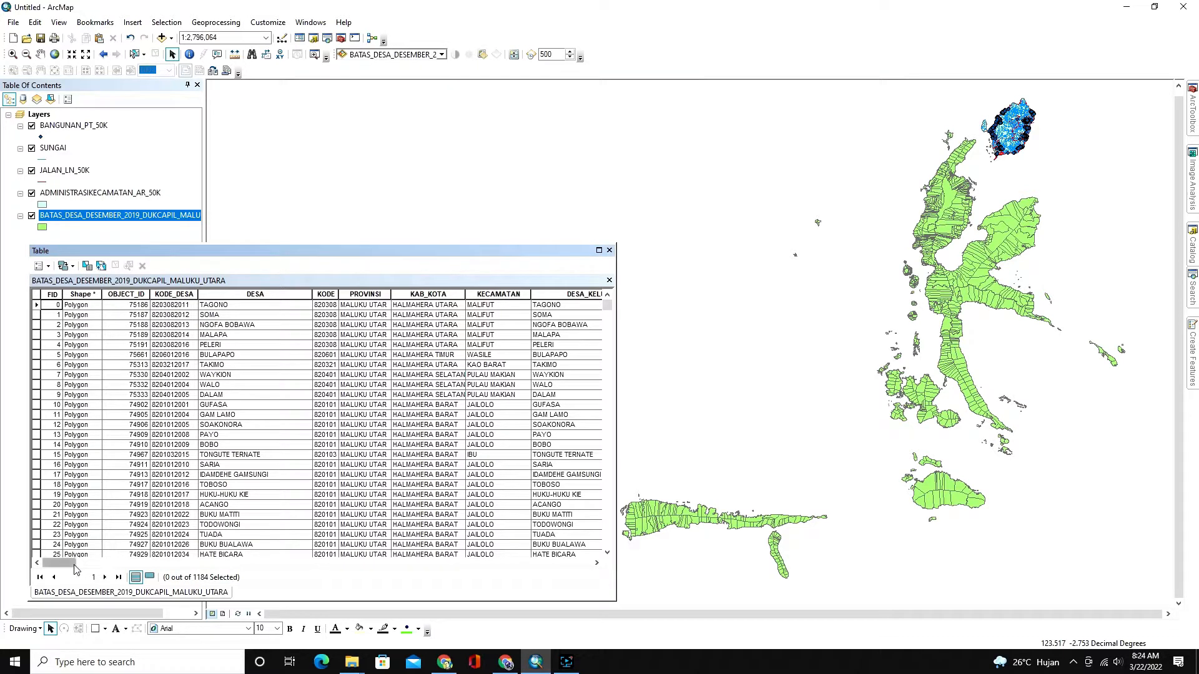
drag(73, 565, 91, 565)
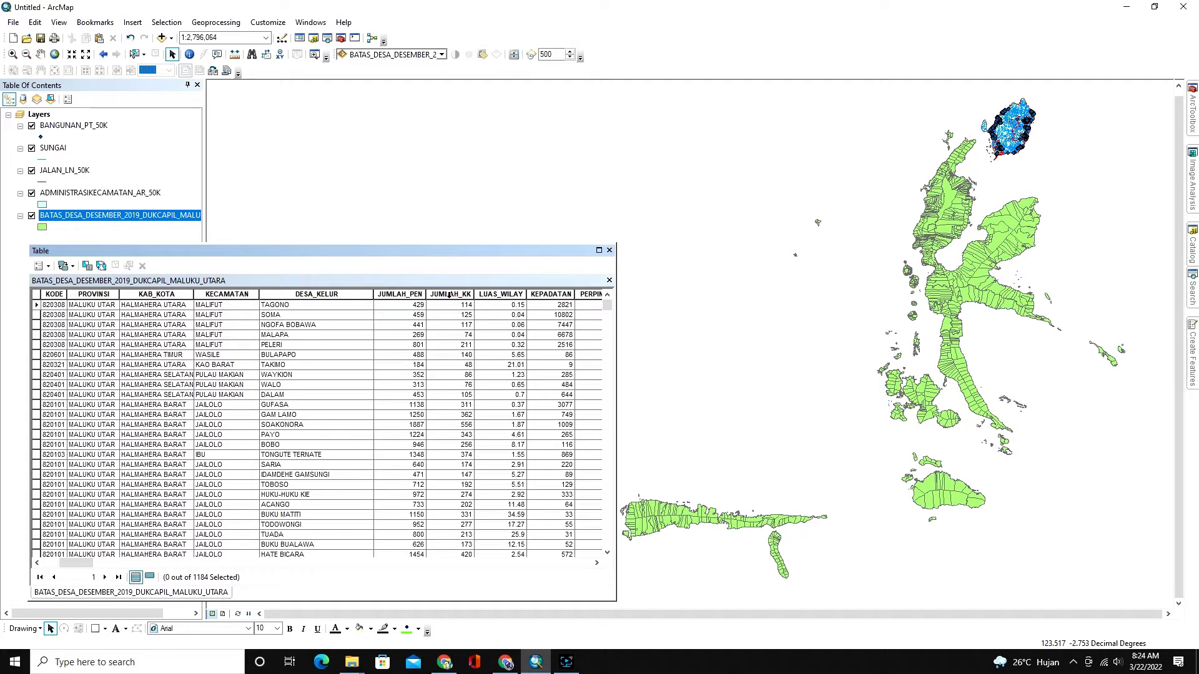
drag(83, 567, 109, 562)
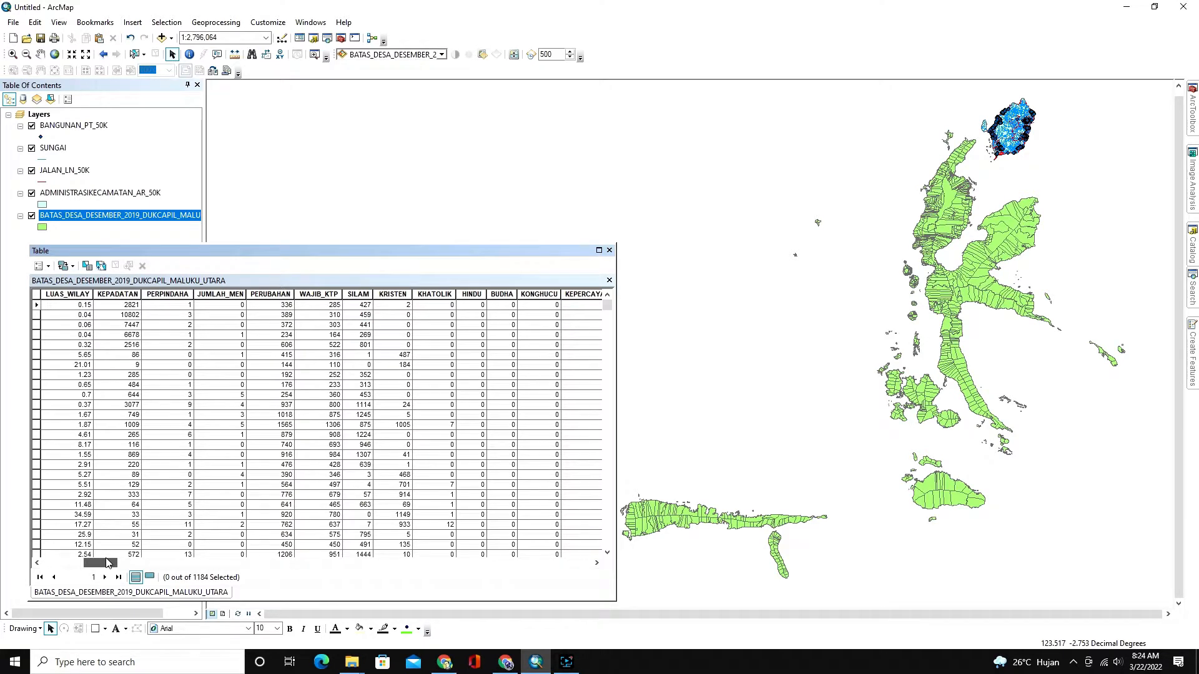
drag(109, 563, 143, 564)
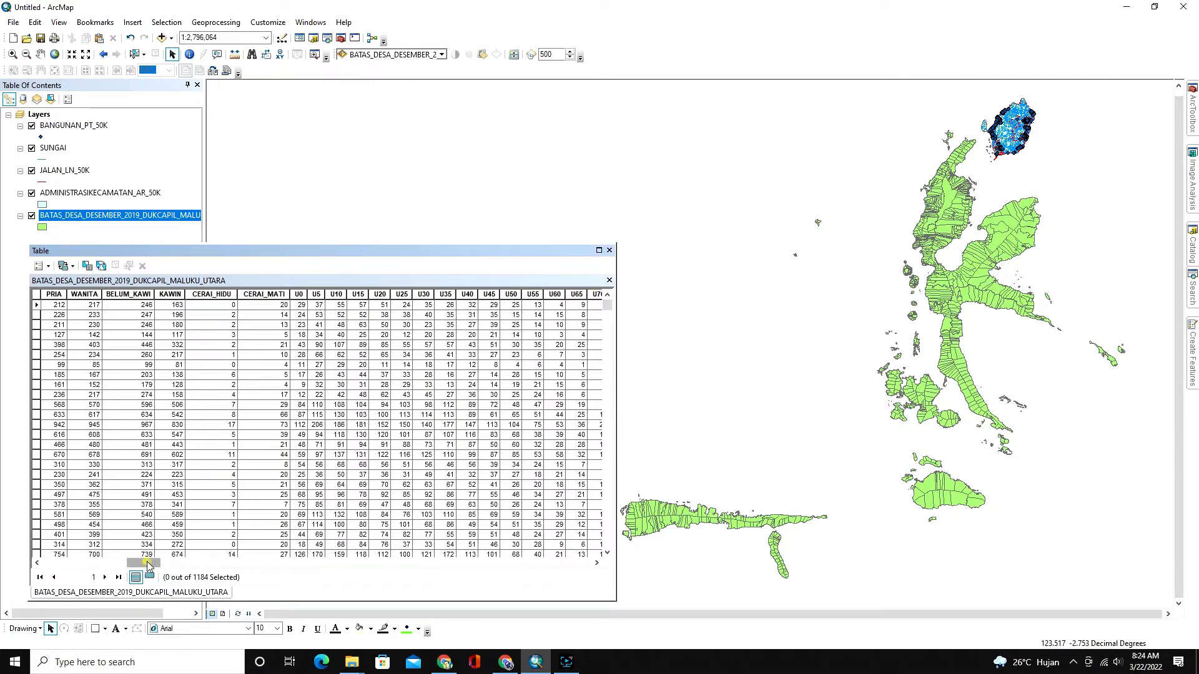
drag(147, 566, 249, 562)
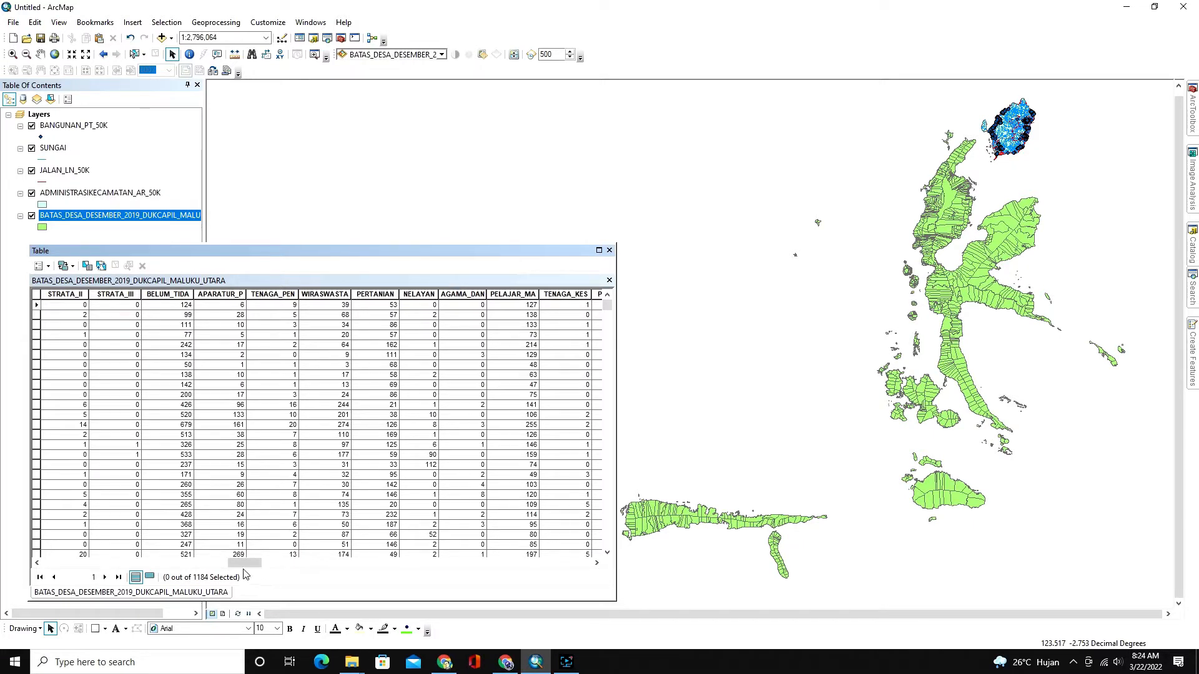
drag(245, 565, 301, 565)
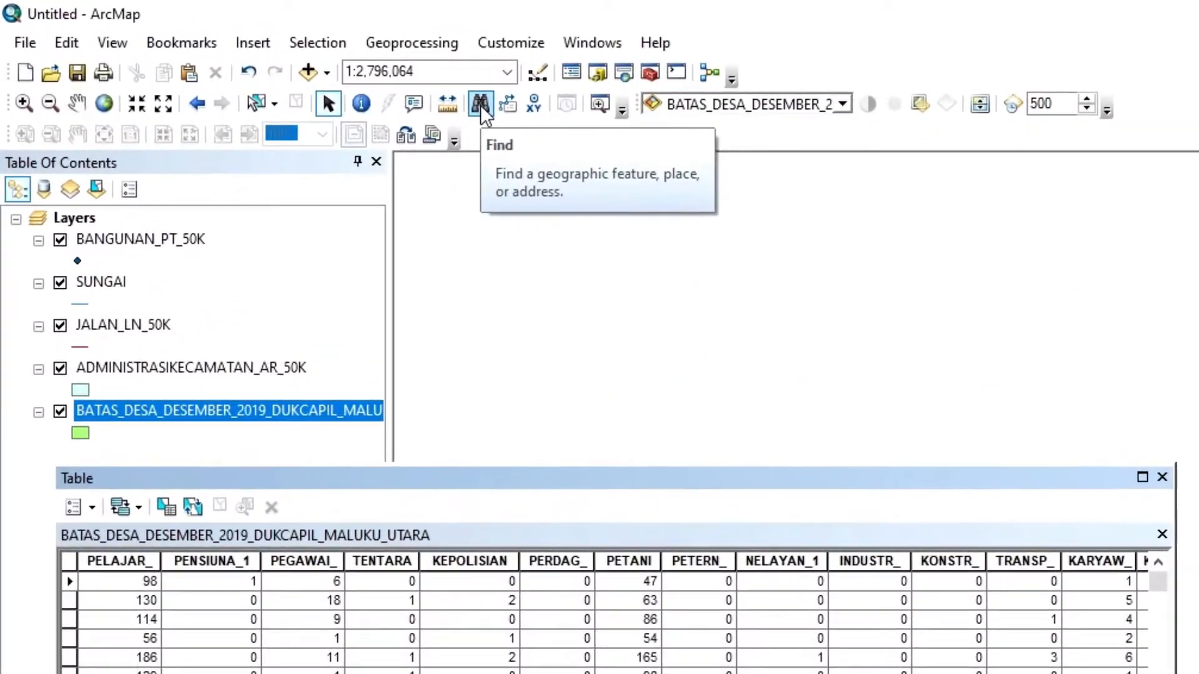
Open the Find tool and set it to search features in the BATAS_DESA_DESEMBER_2019_DUKCAPIL_MALUKU_UTARA layer
click(481, 105)
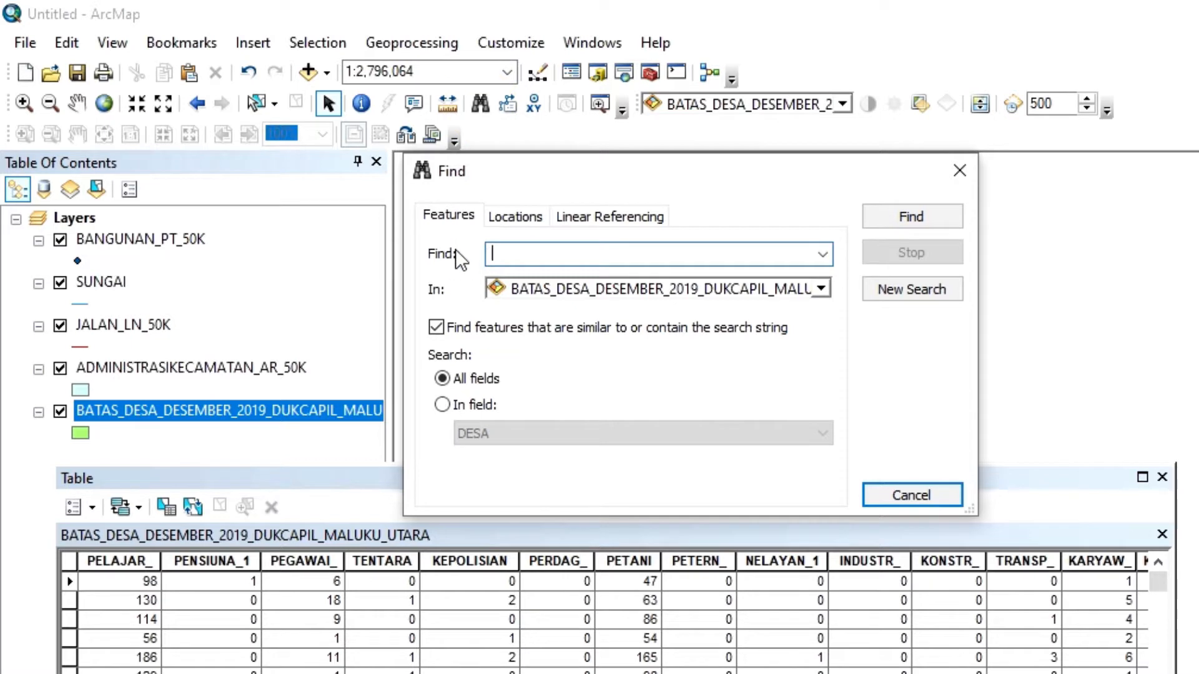
click(819, 287)
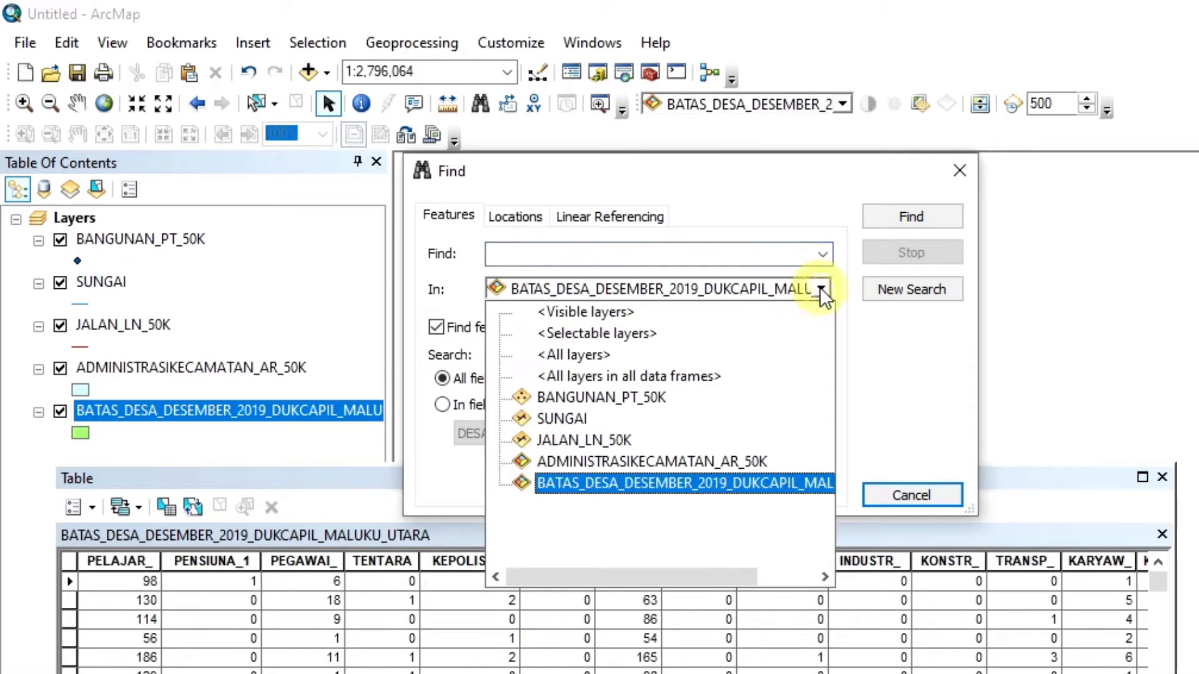
click(656, 333)
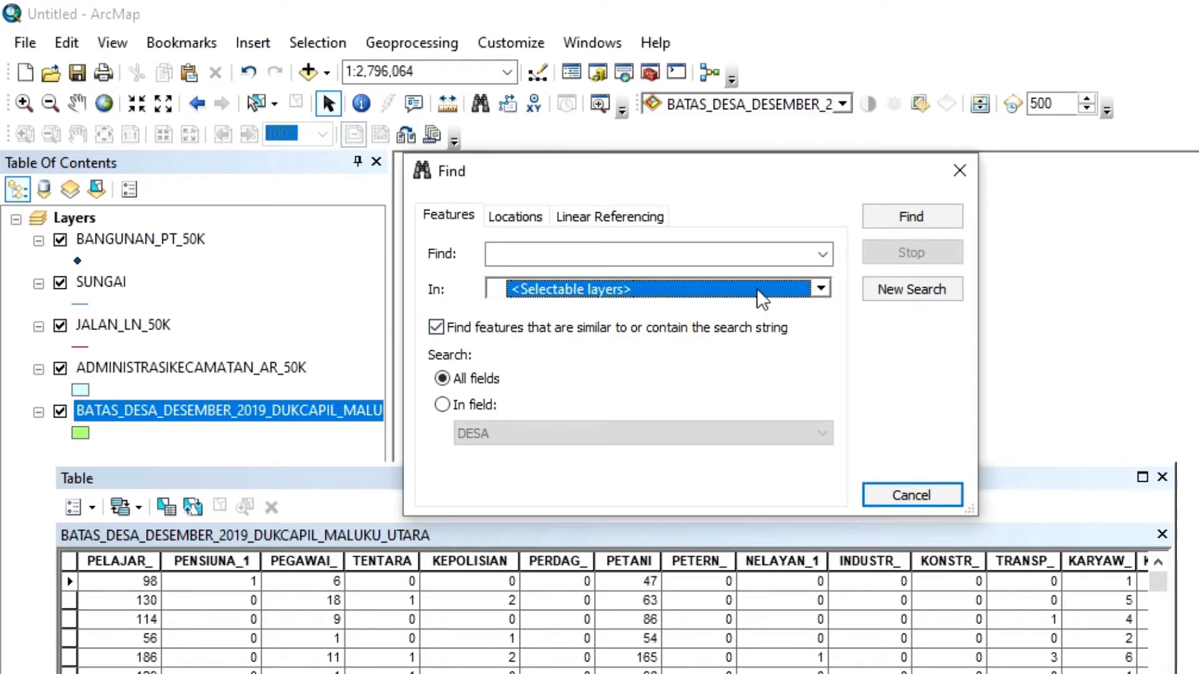
click(819, 287)
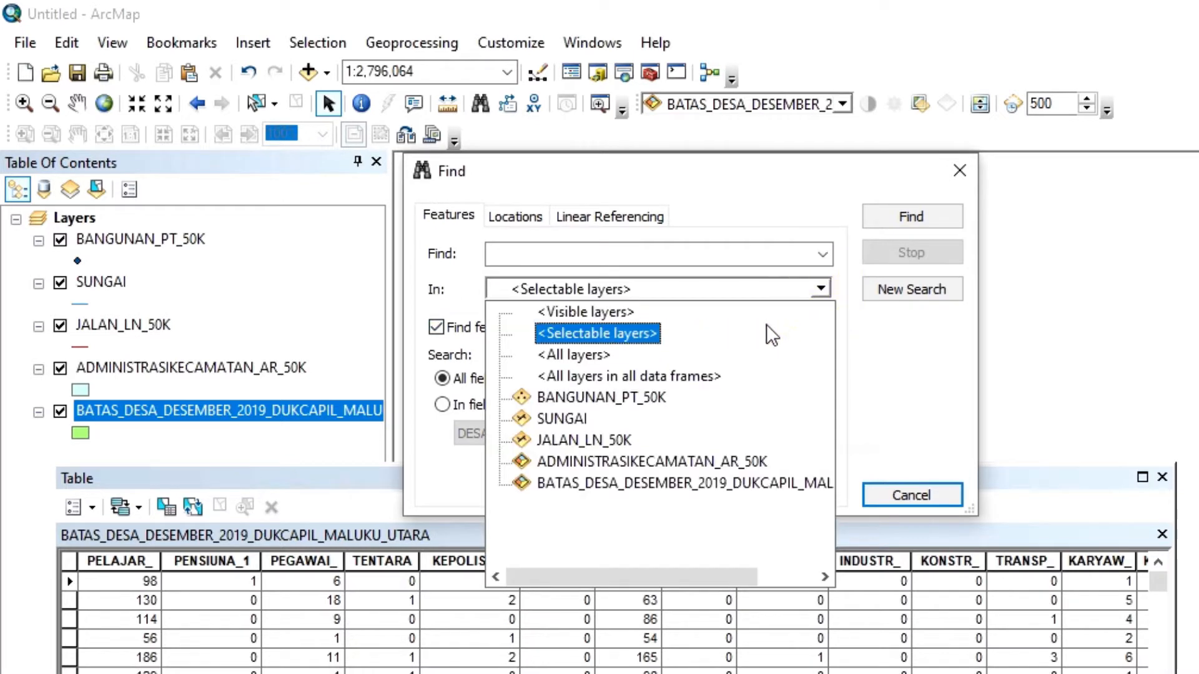
click(575, 479)
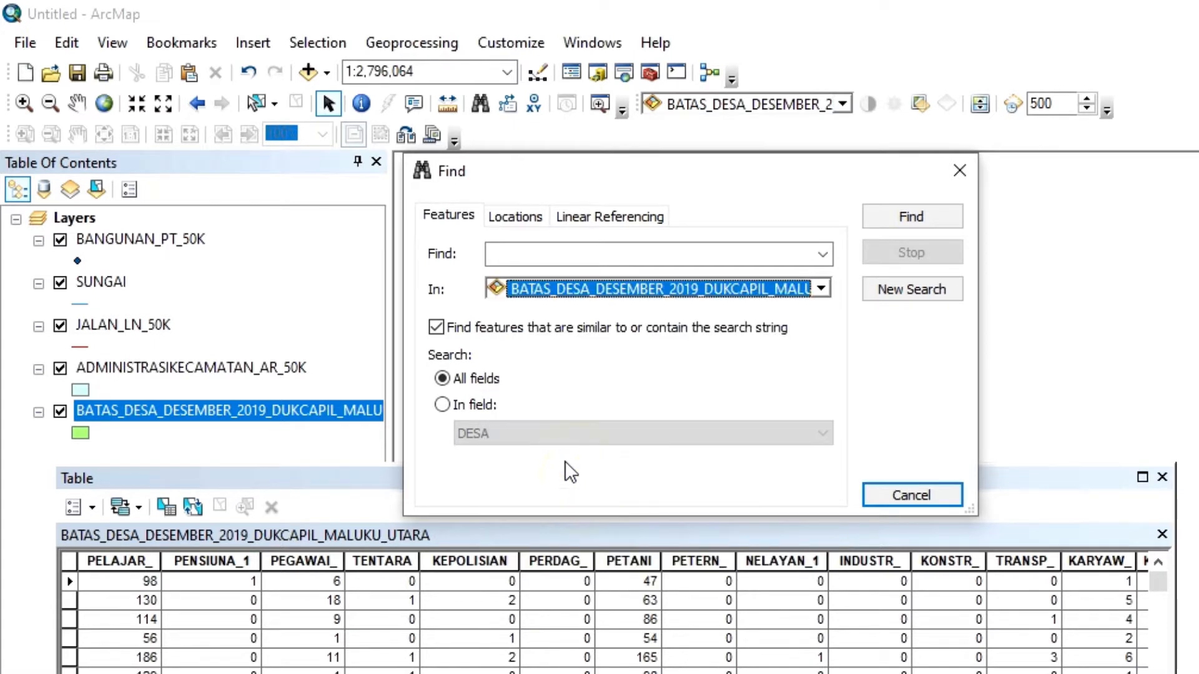
click(502, 253)
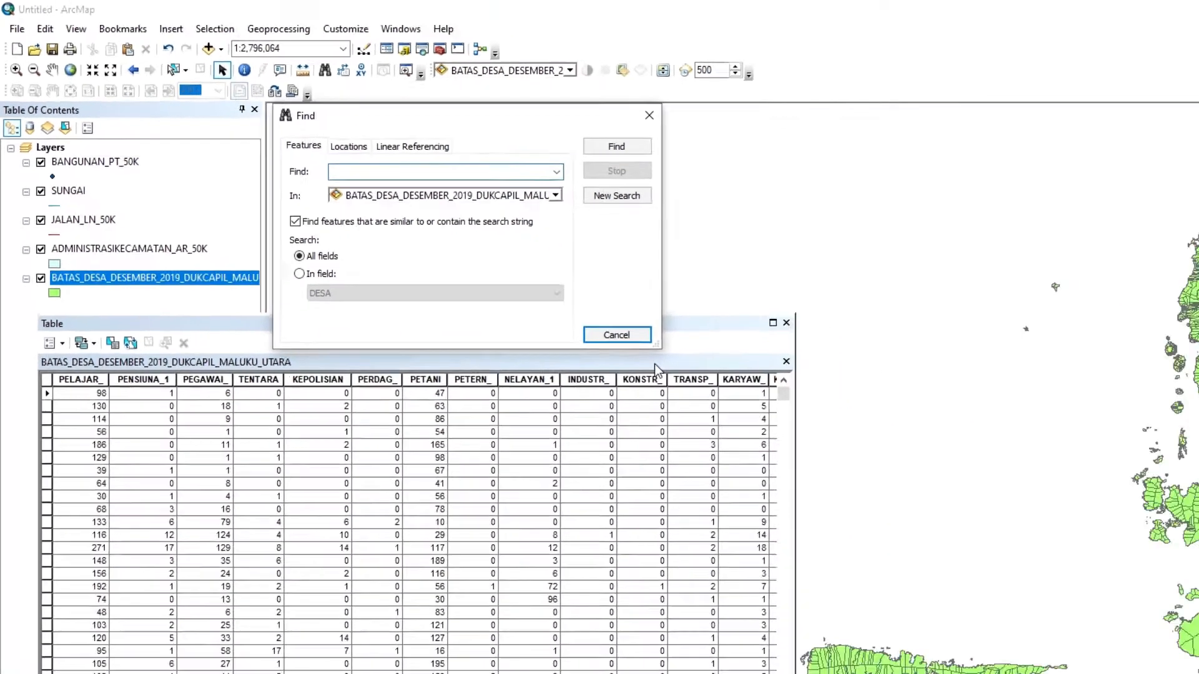
Look through the village names in the DESA field of the attribute table for a name to search
click(959, 532)
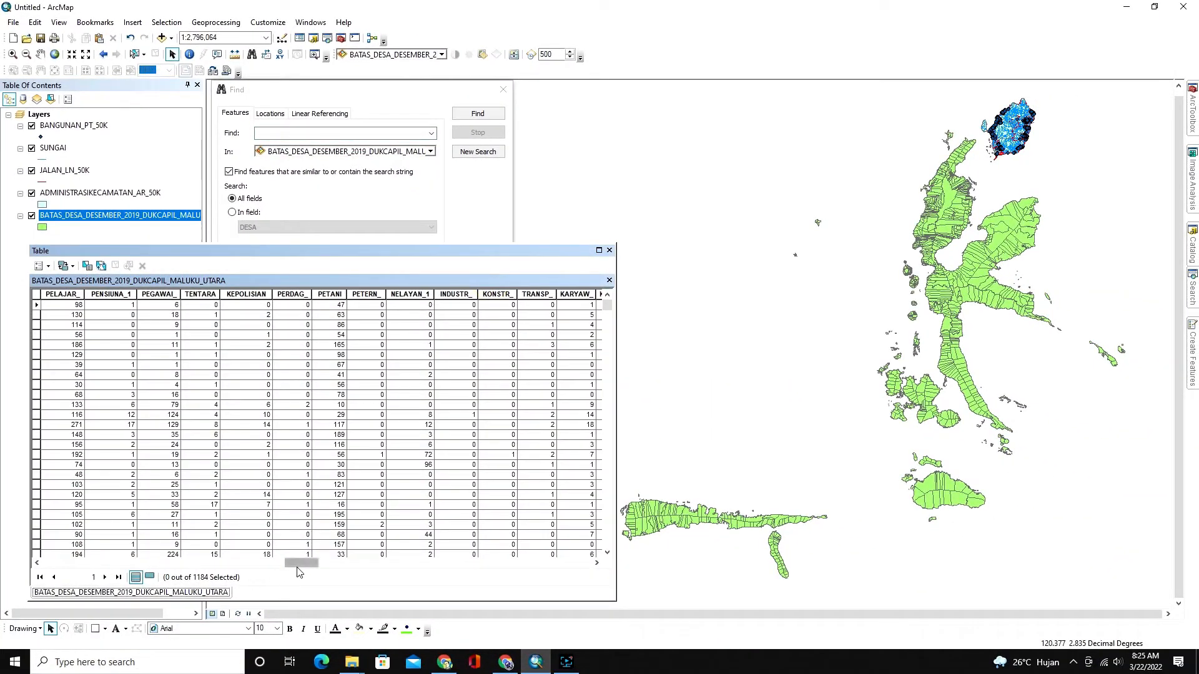
drag(302, 562, 67, 564)
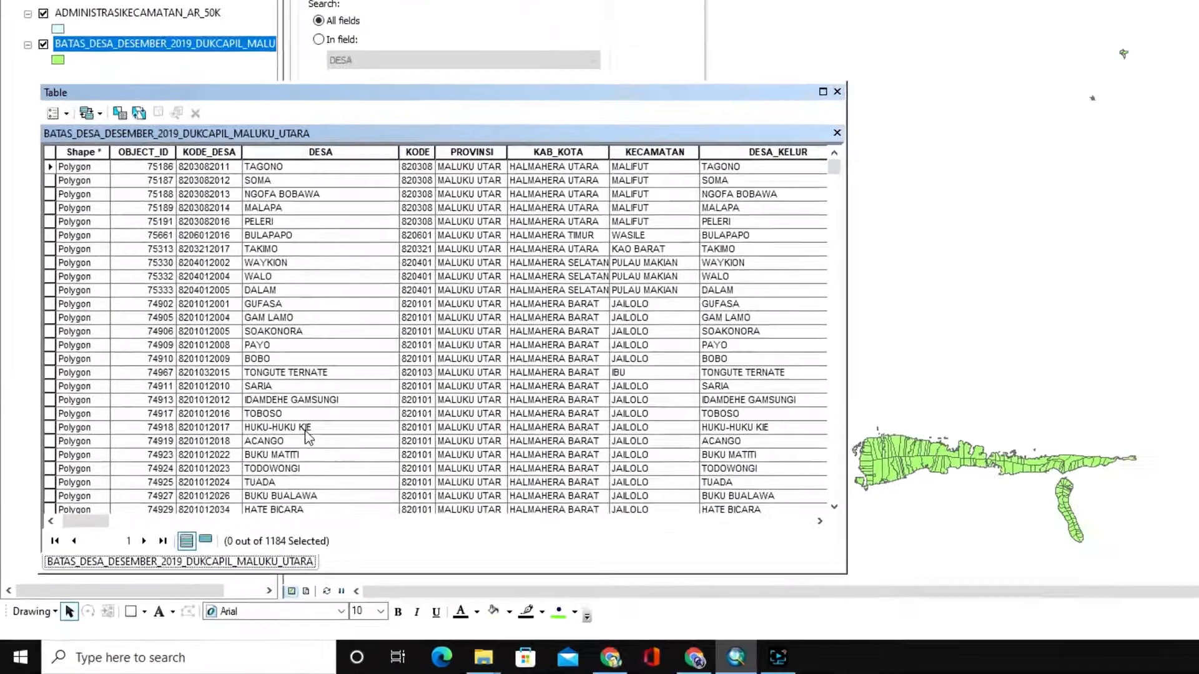
scroll(308, 437, down, 12)
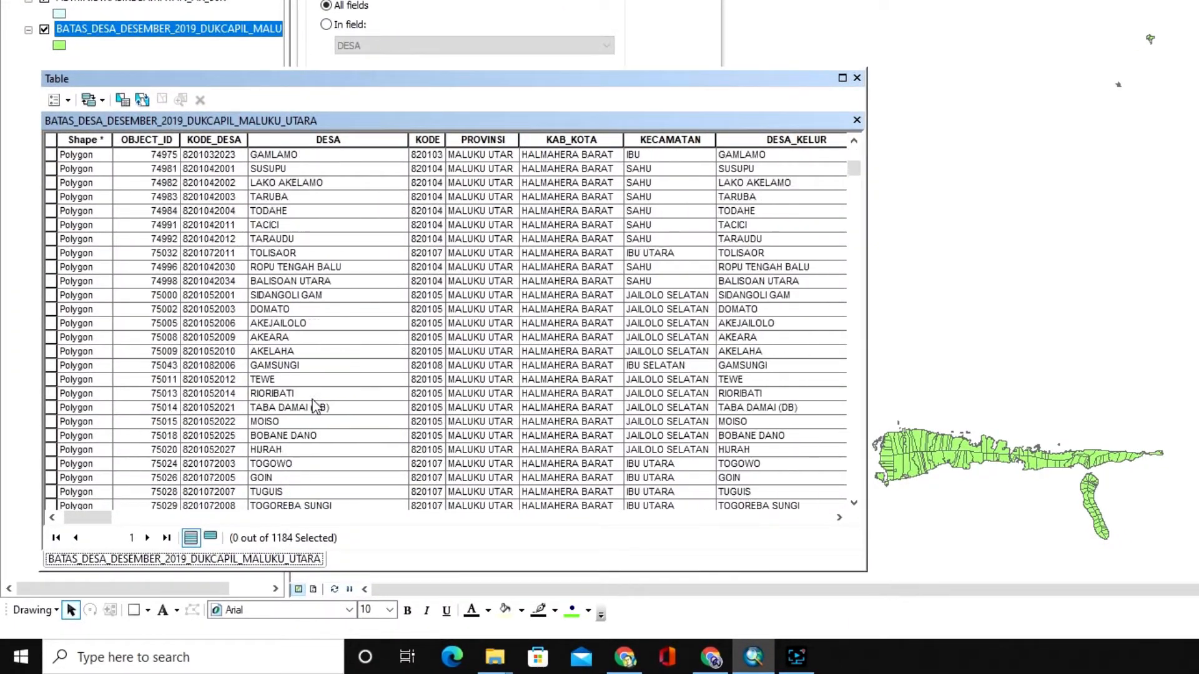
scroll(315, 407, down, 11)
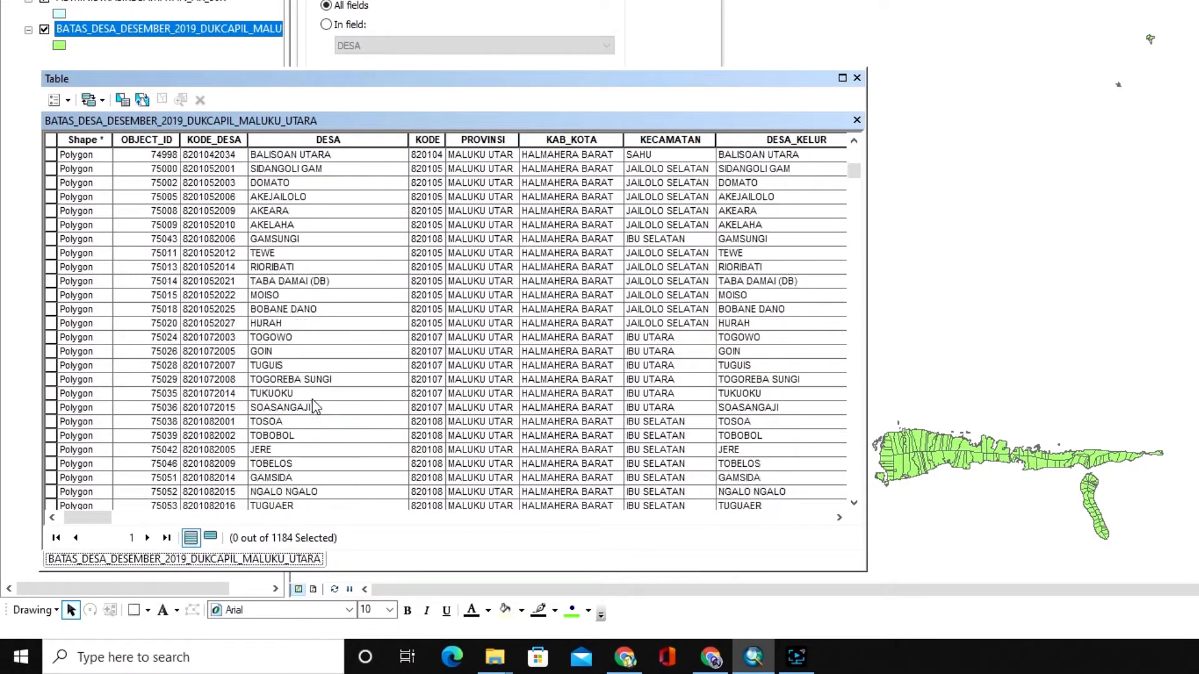
scroll(312, 411, down, 12)
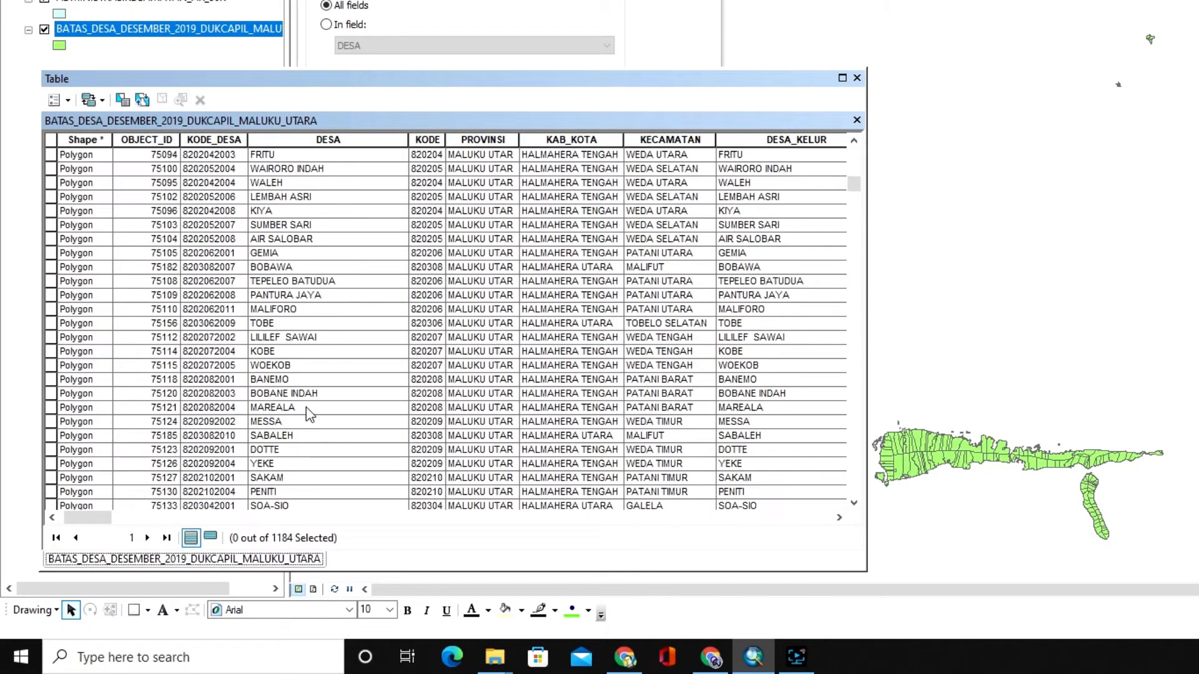
scroll(308, 414, down, 12)
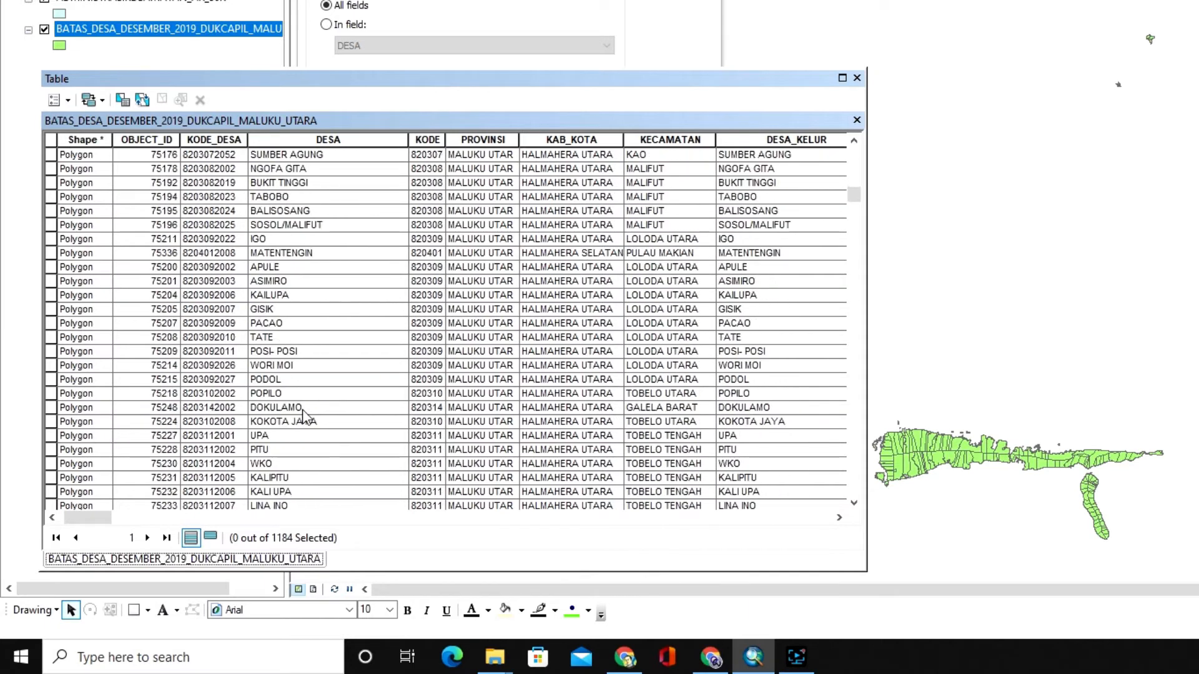
scroll(304, 415, down, 3)
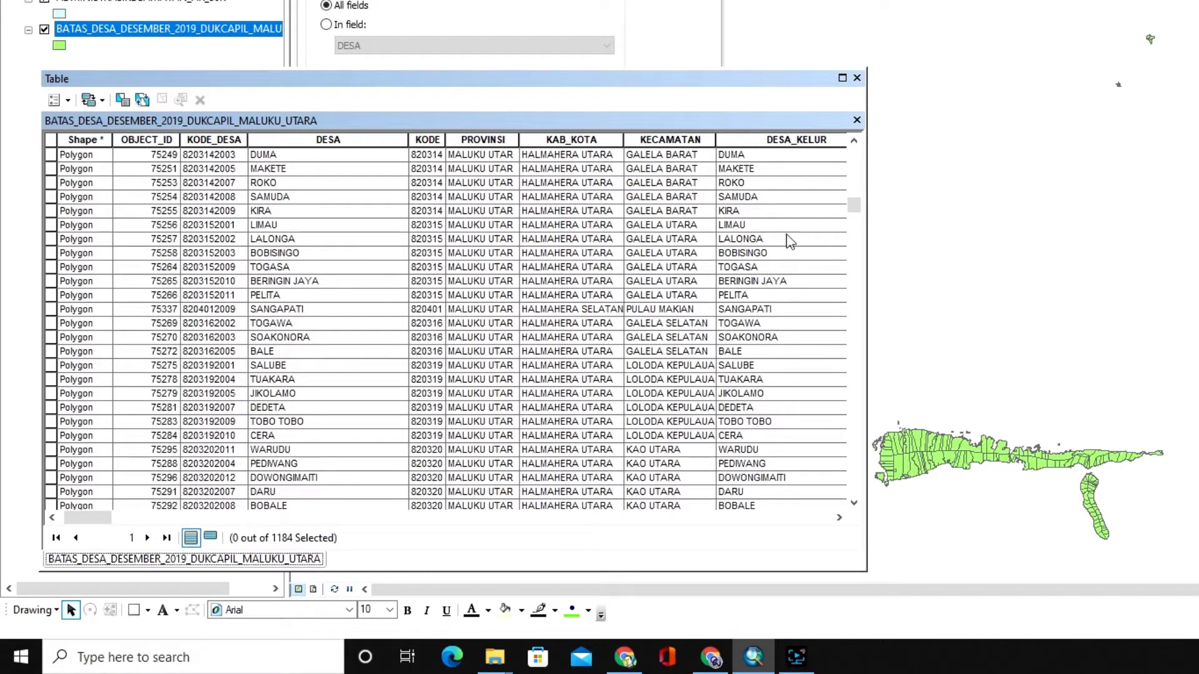
scroll(788, 309, down, 6)
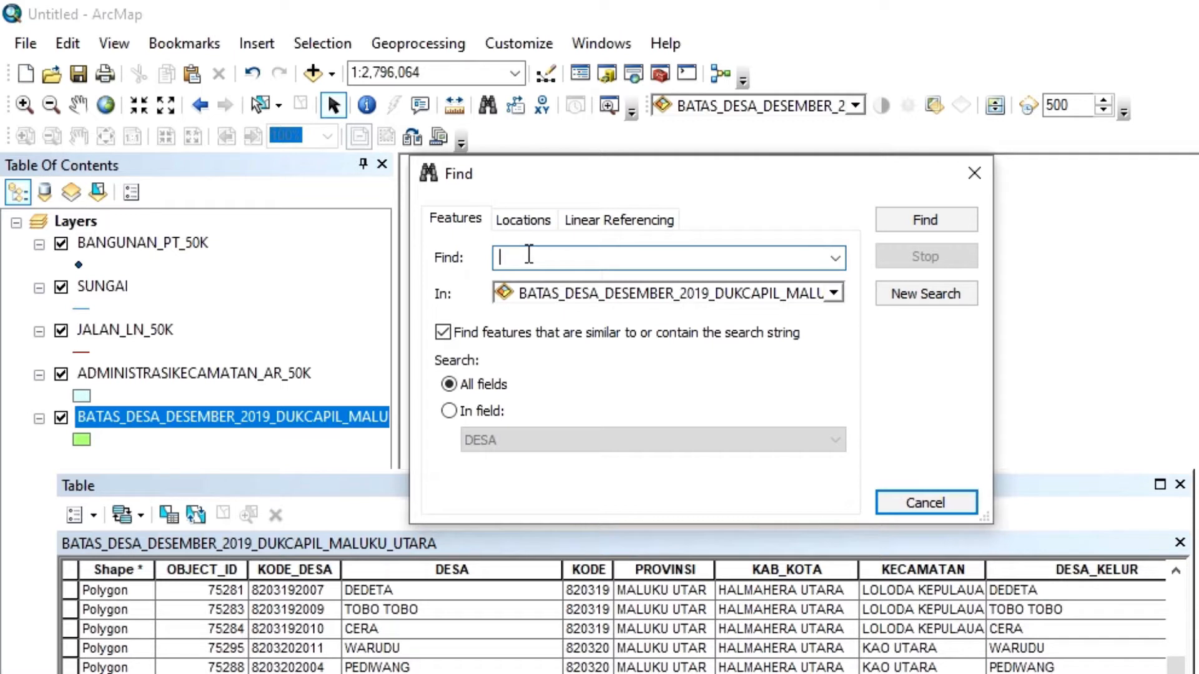
Search all fields of the village boundary layer for "ake" and look through the matching village names
text(ake)
click(904, 215)
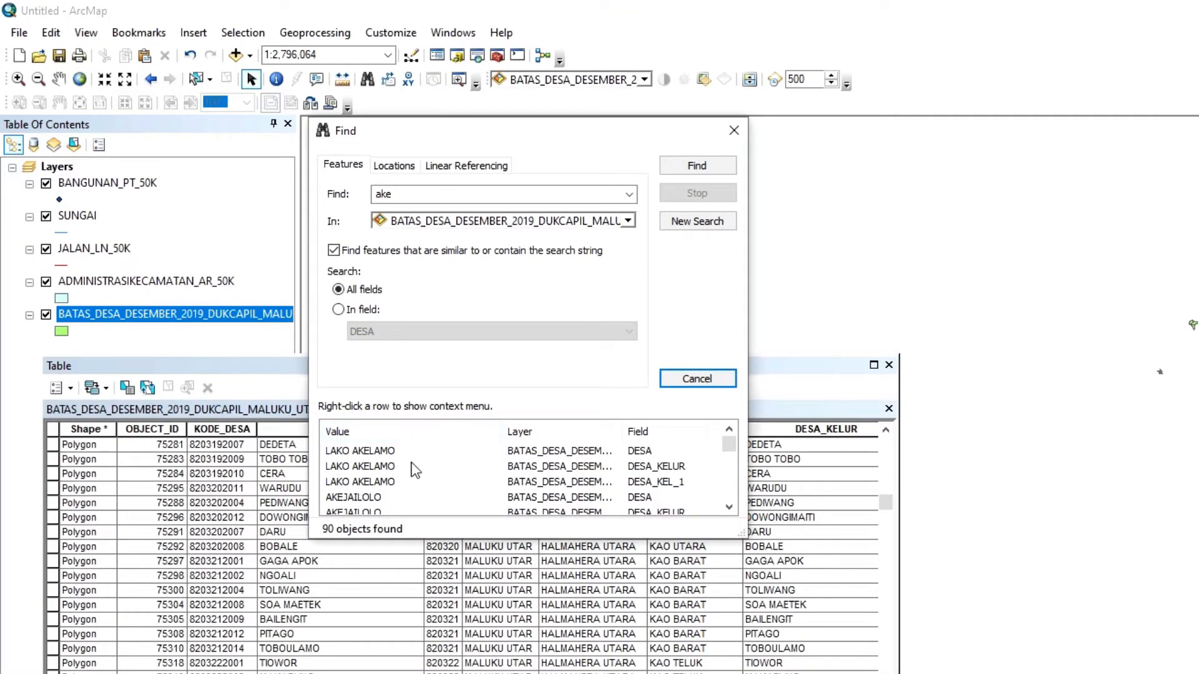
scroll(413, 471, down, 6)
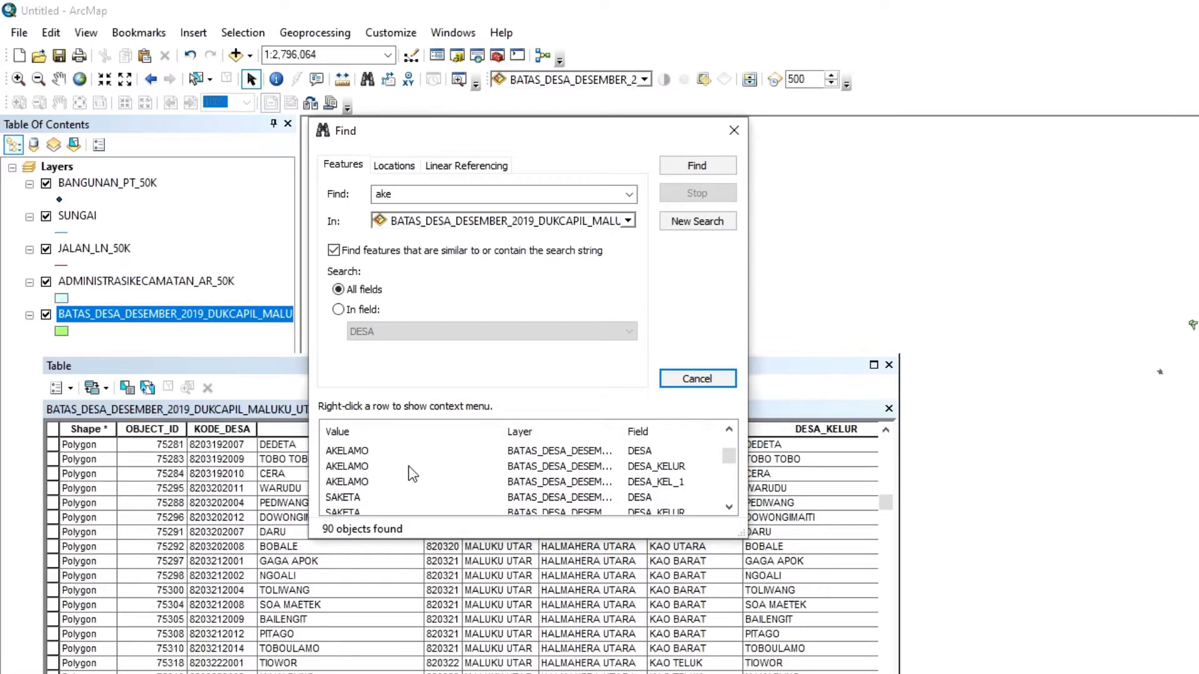
scroll(409, 465, down, 5)
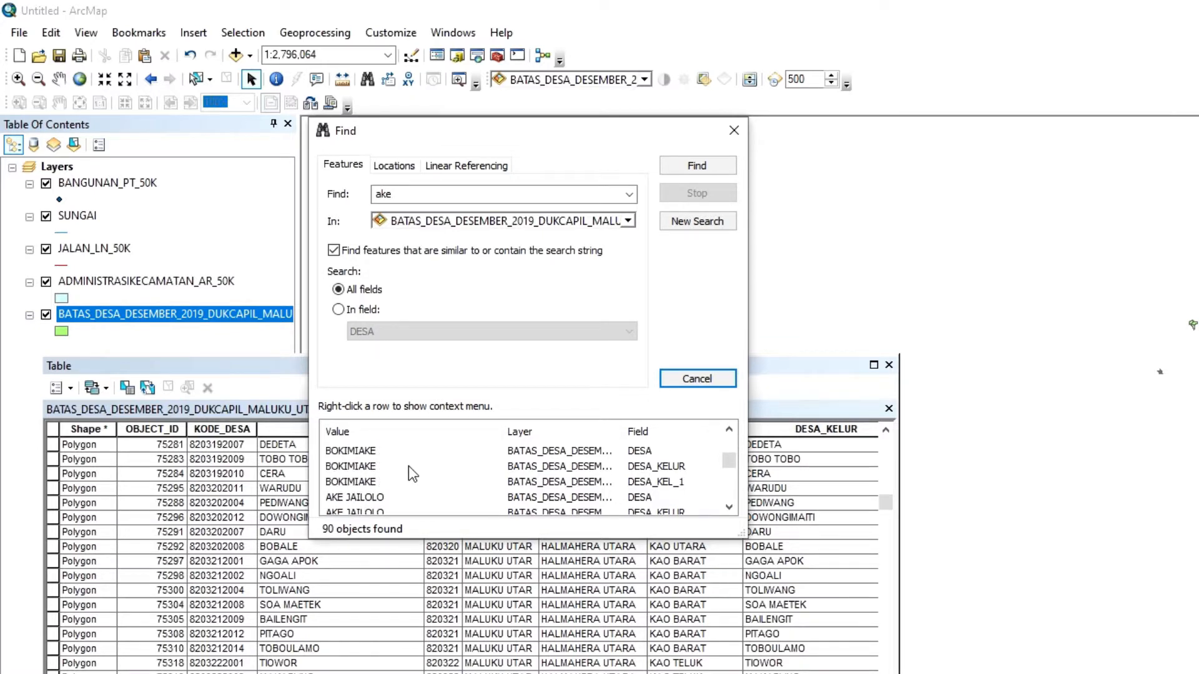
scroll(409, 466, up, 5)
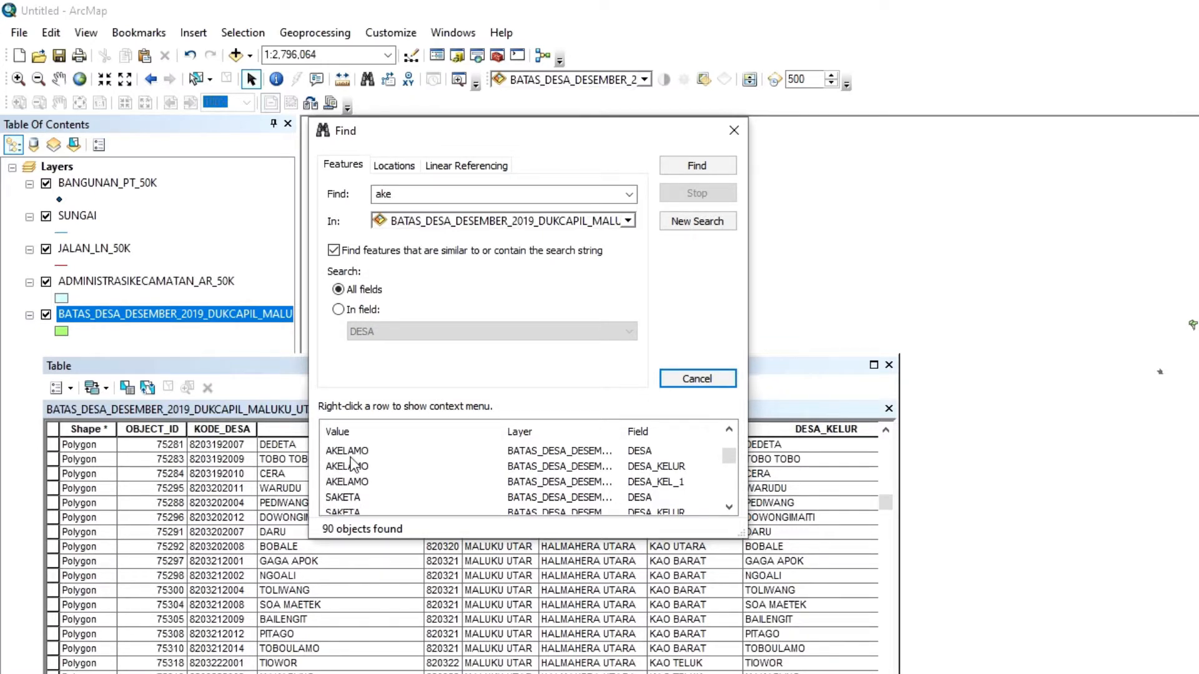
scroll(374, 471, up, 5)
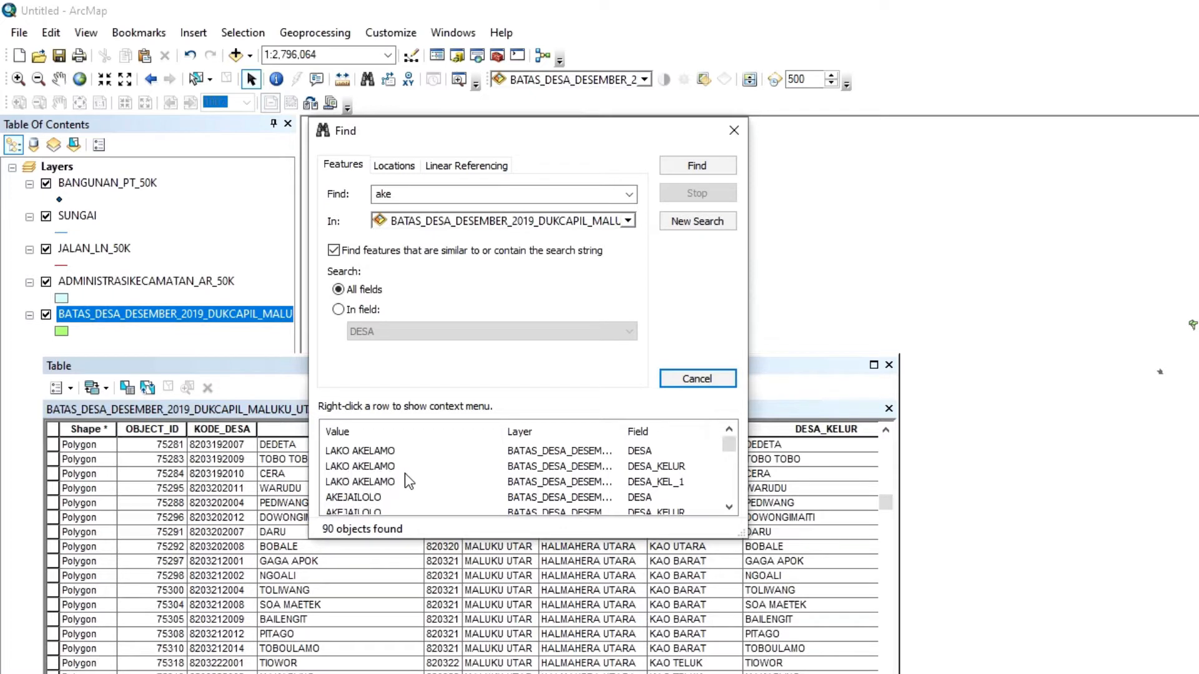
scroll(403, 480, down, 3)
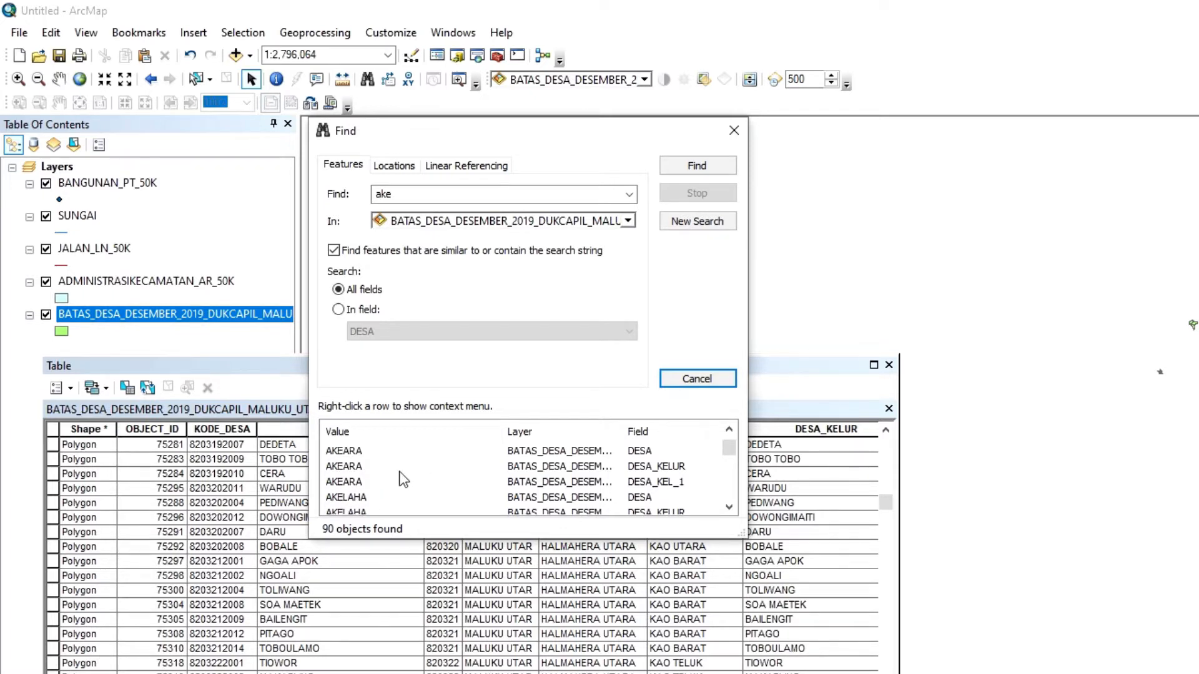
Identify the AKEARA village from the search results and review its attribute values
right_click(338, 460)
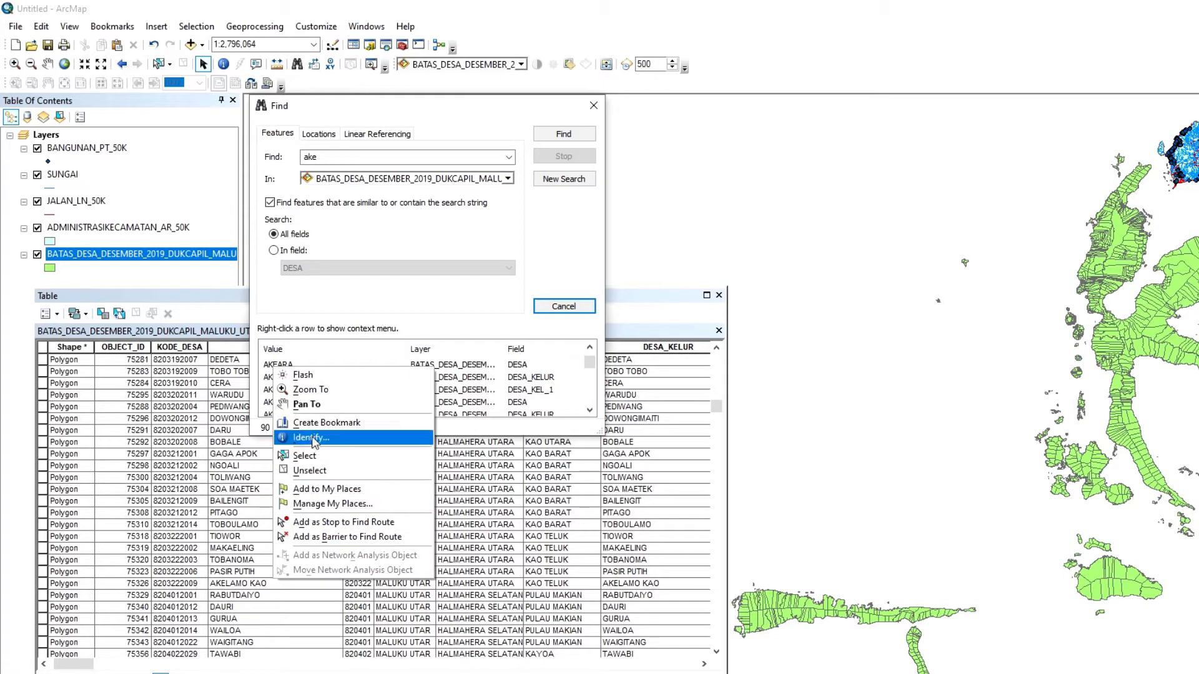
click(312, 440)
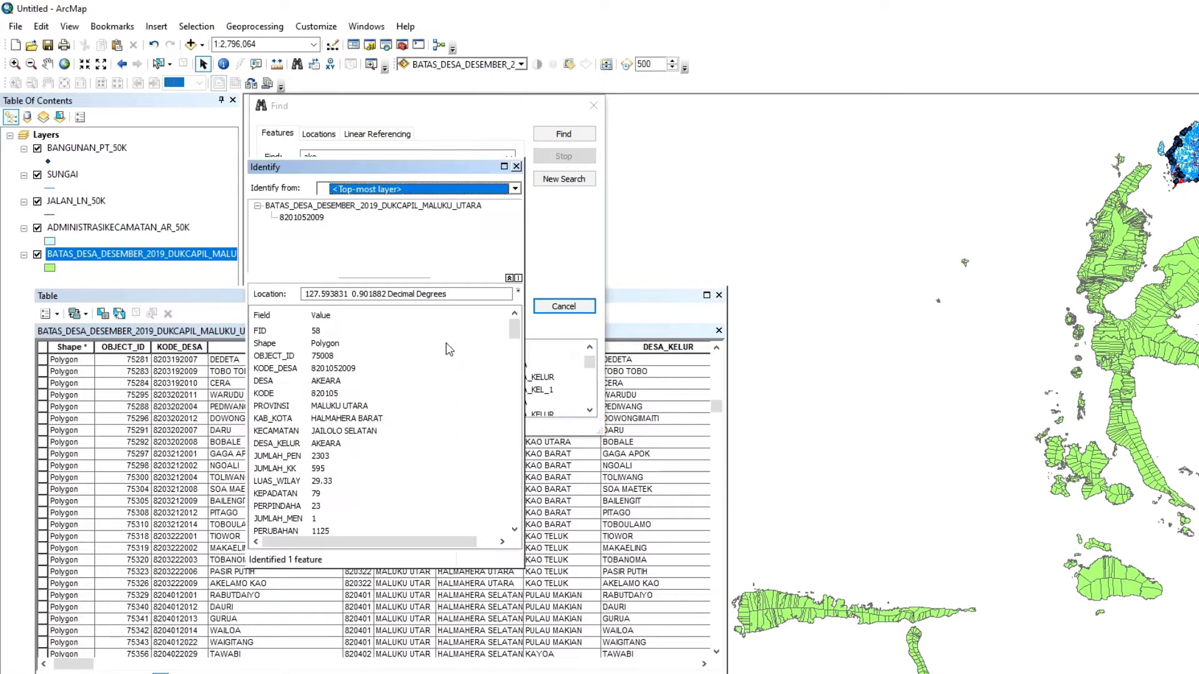
scroll(341, 363, down, 2)
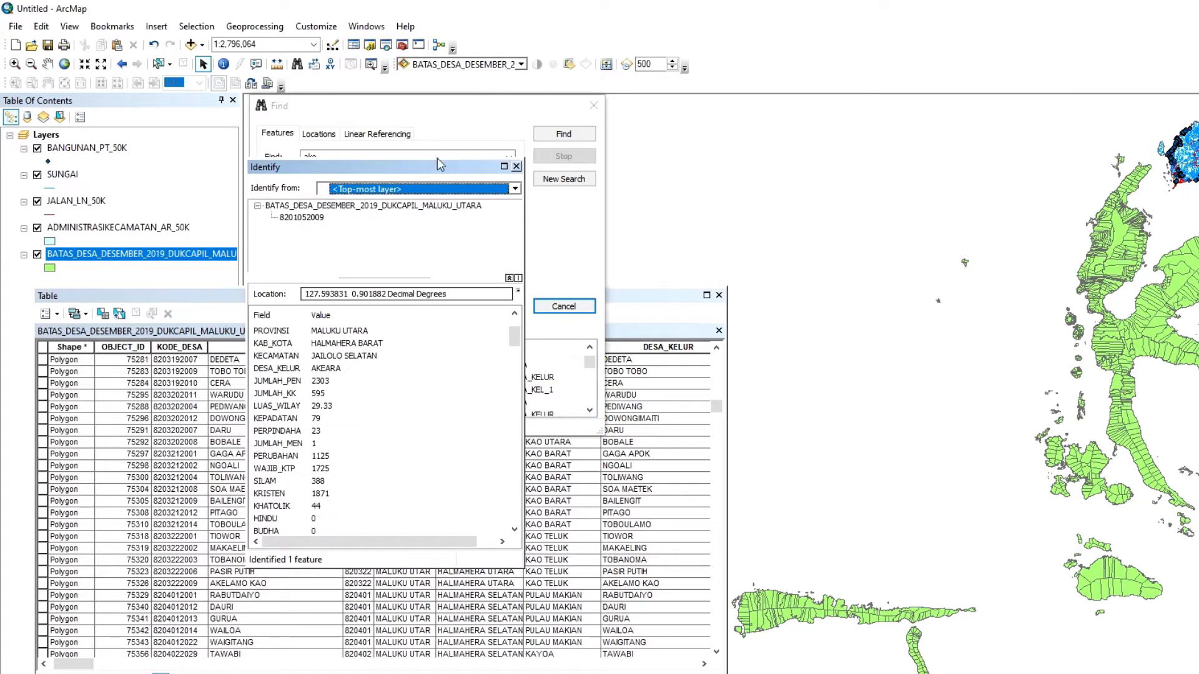
scroll(393, 341, up, 2)
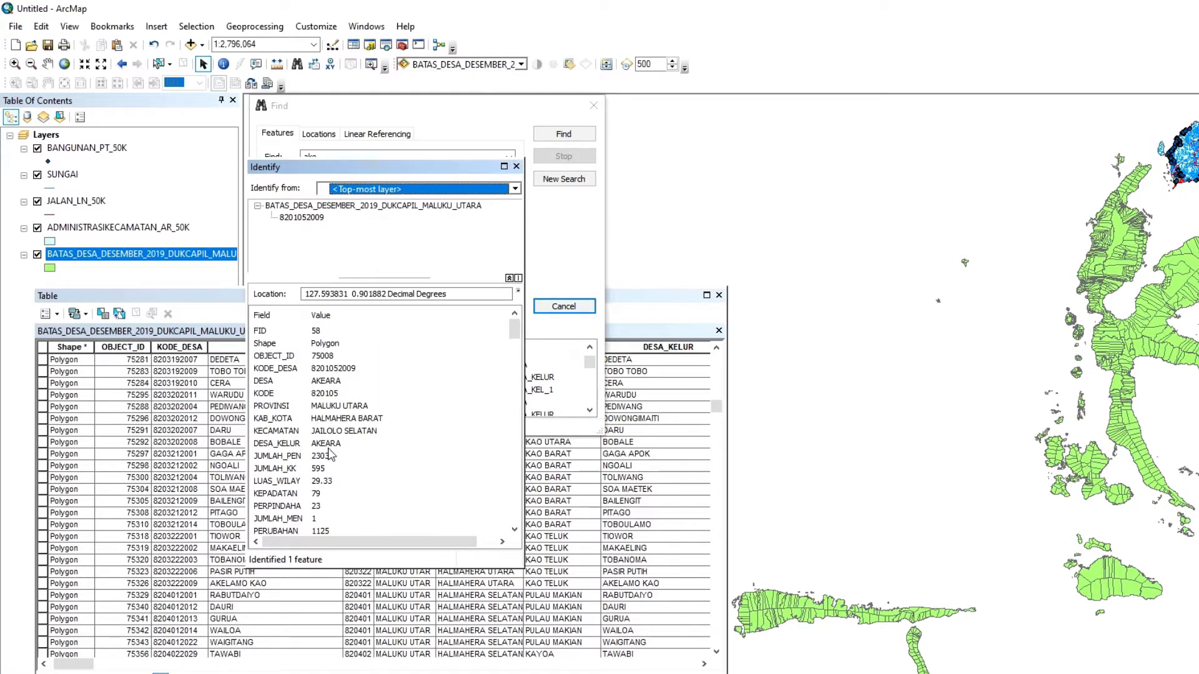
scroll(330, 457, down, 3)
scroll(330, 462, down, 10)
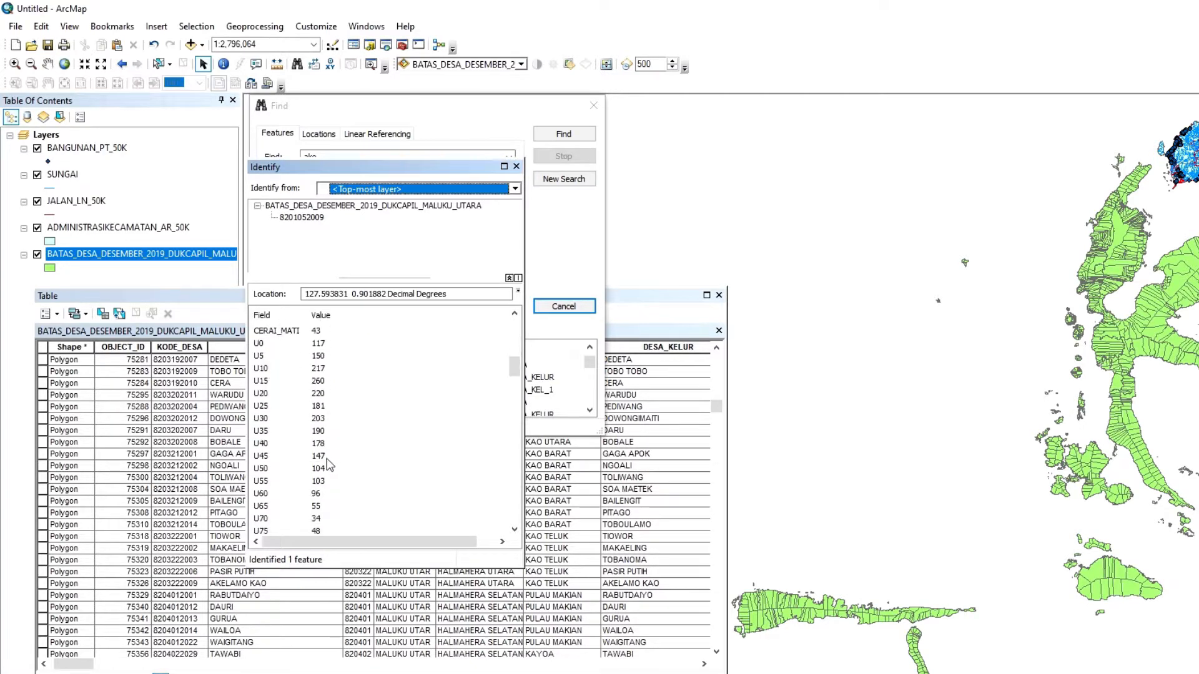
scroll(329, 468, down, 10)
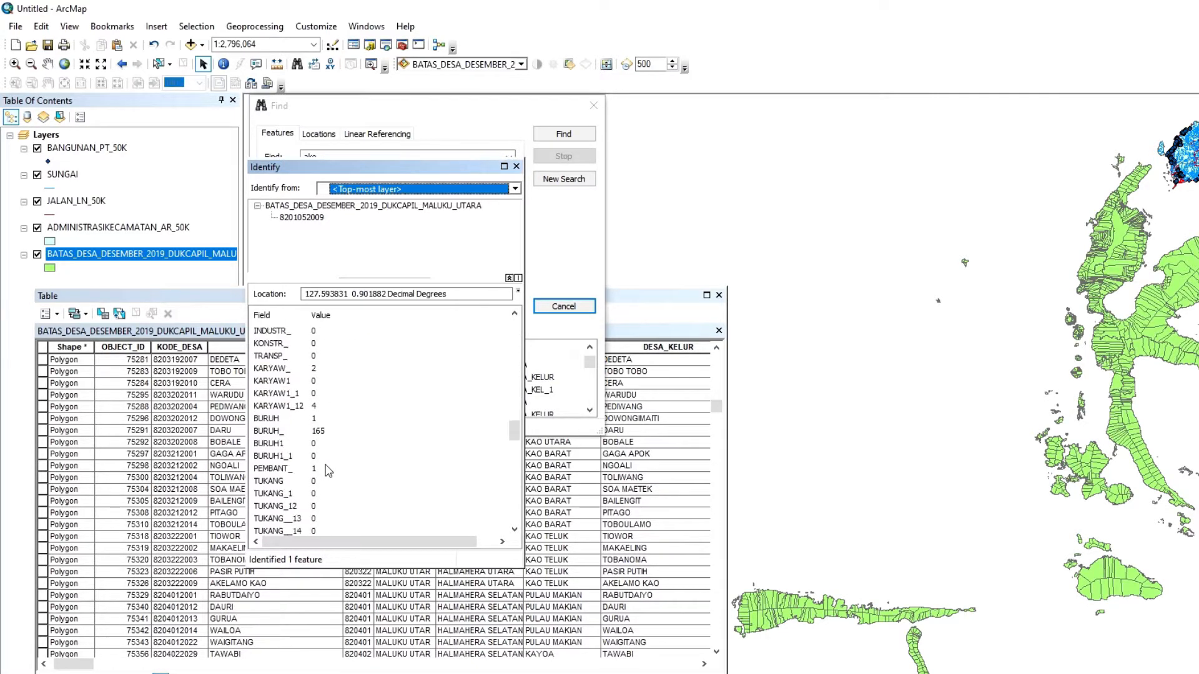
Review the remaining attribute values of the AKEARA village and close the Identify results
scroll(328, 473, down, 10)
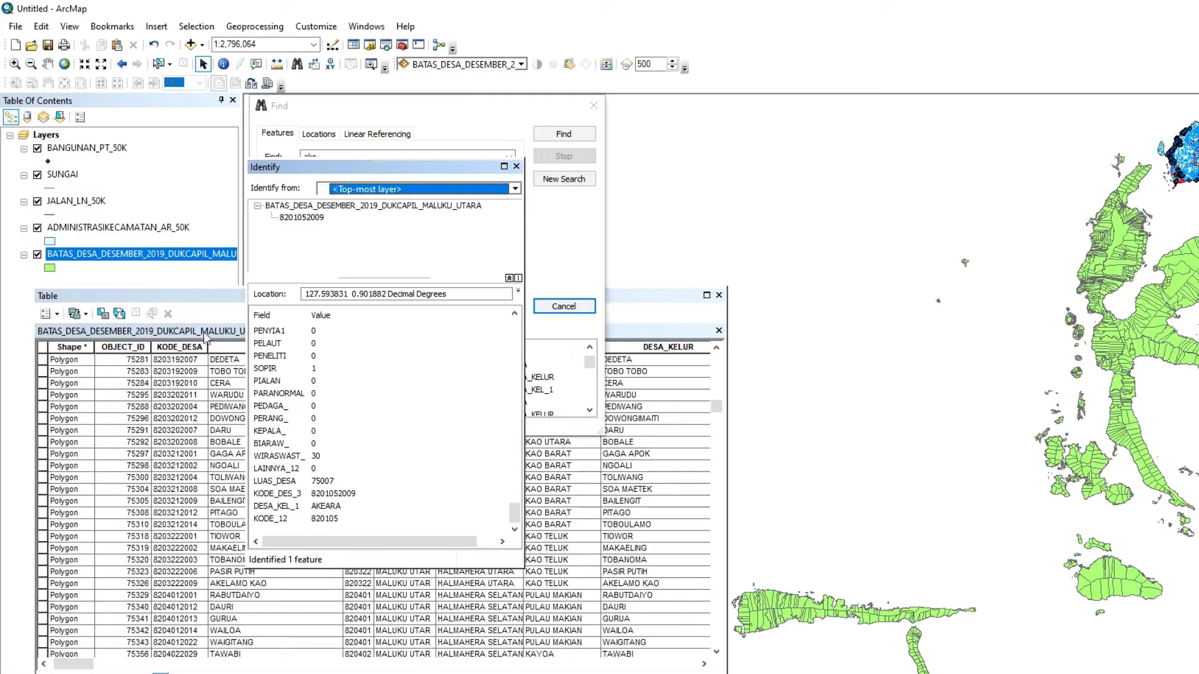
scroll(361, 444, up, 5)
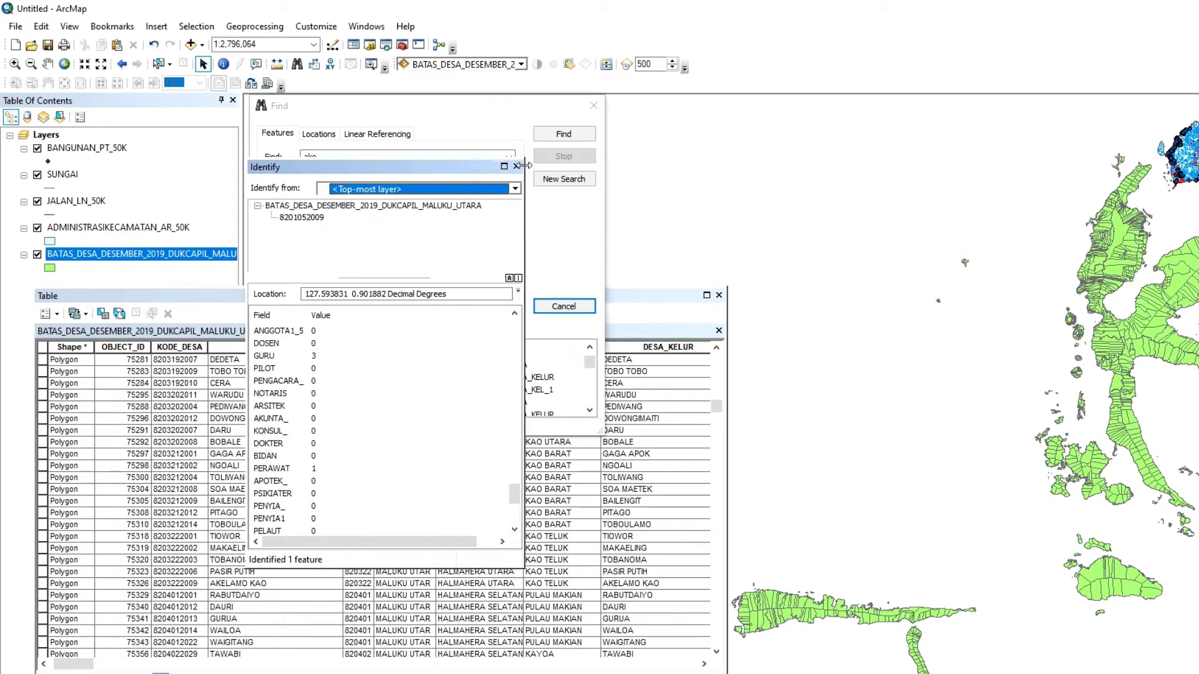
click(517, 168)
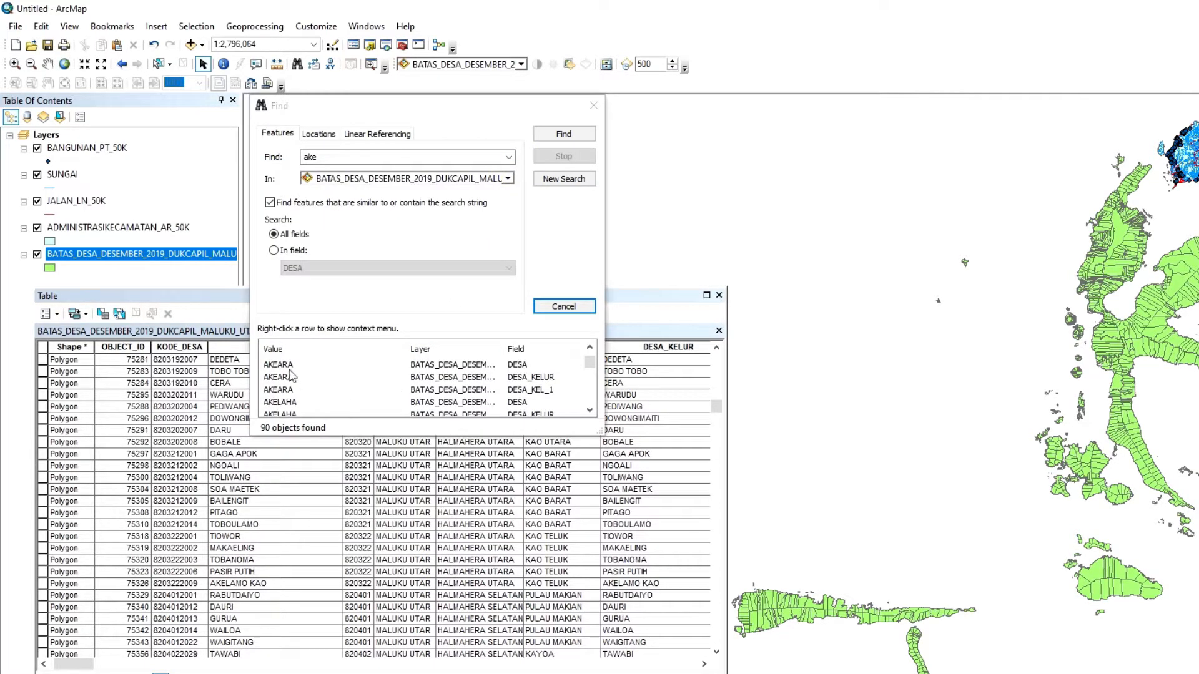
Zoom the map to the AKEARA village from the Find results, close Find and return to the previous extent
right_click(286, 366)
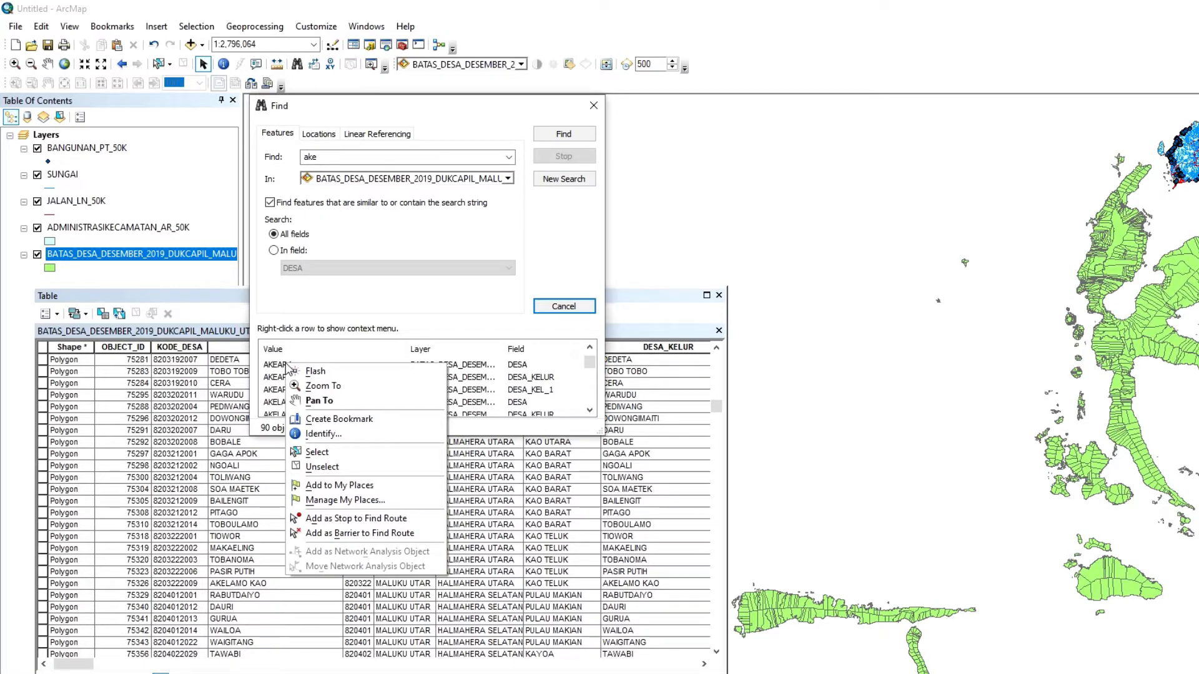
click(318, 386)
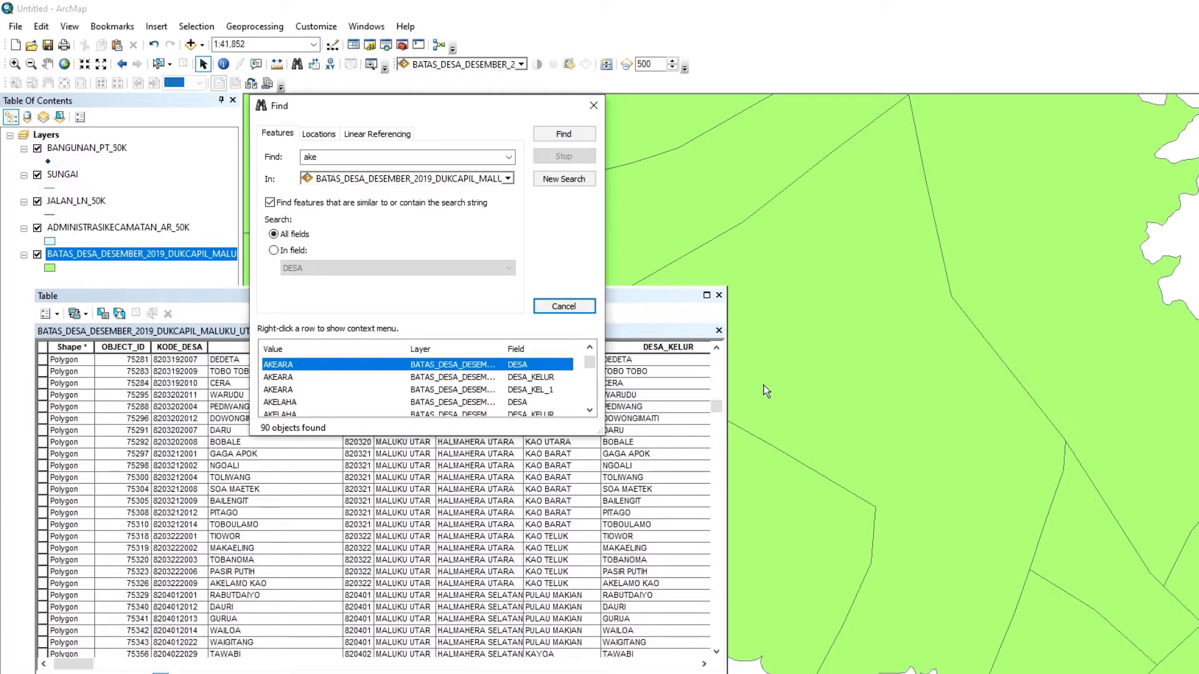
click(594, 106)
click(122, 64)
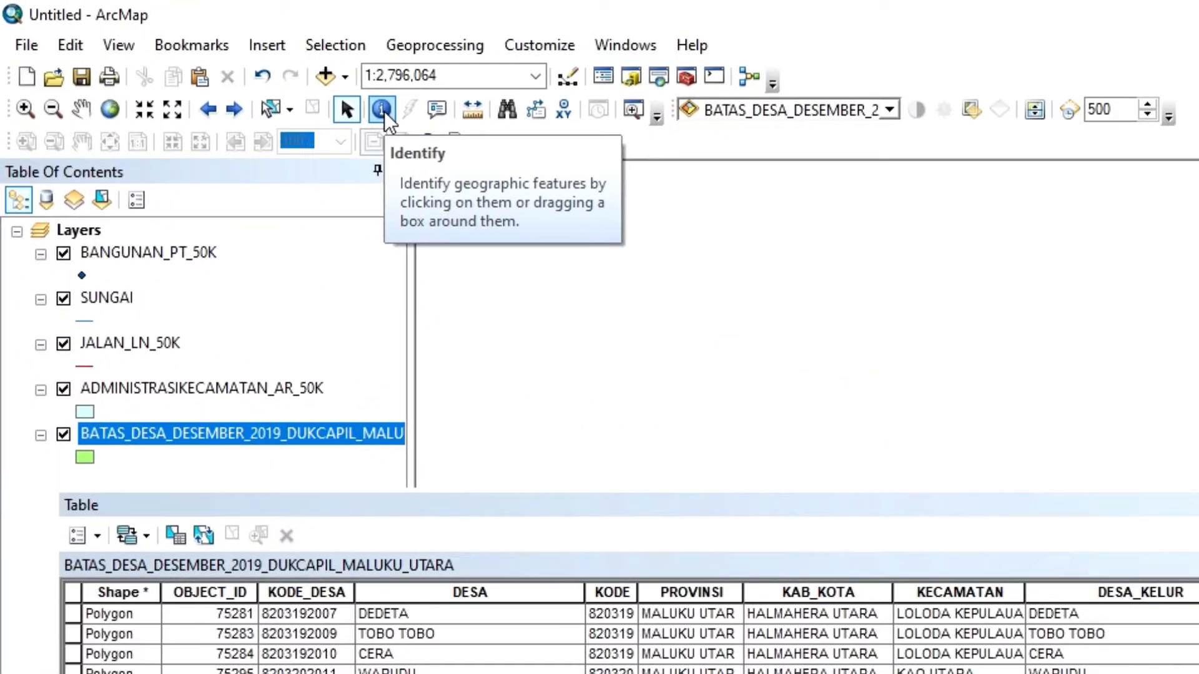
Identify a village polygon in eastern Halmahera on the map, review its attribute values and close the results
click(382, 110)
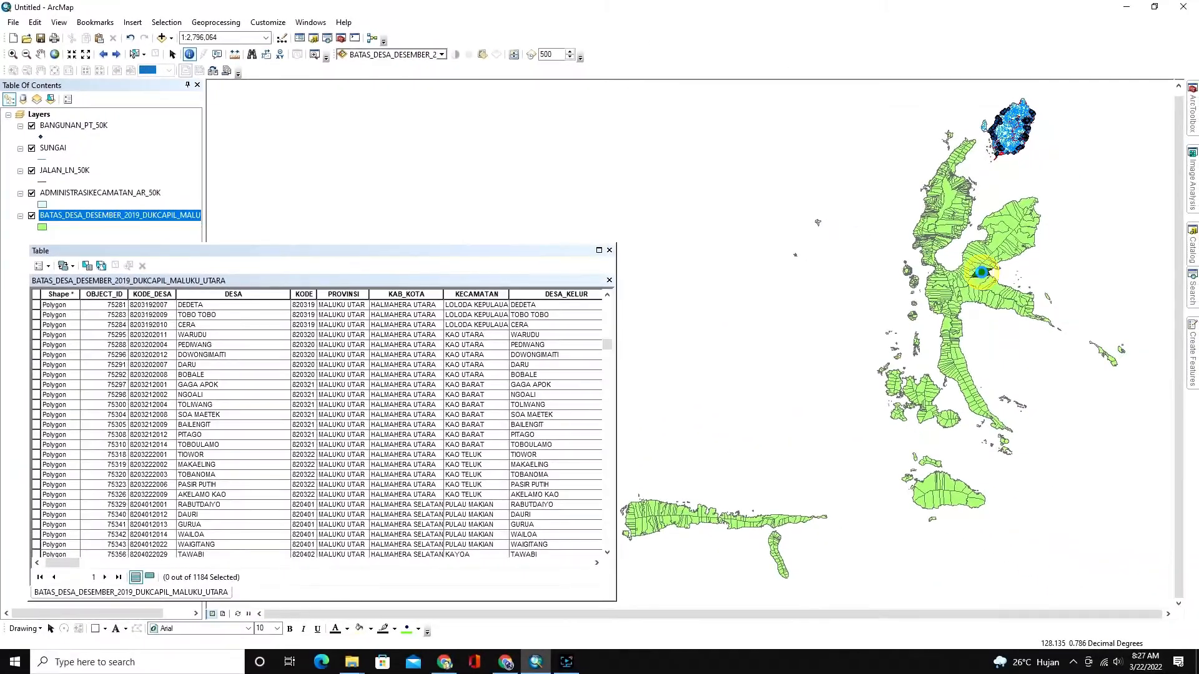
click(981, 273)
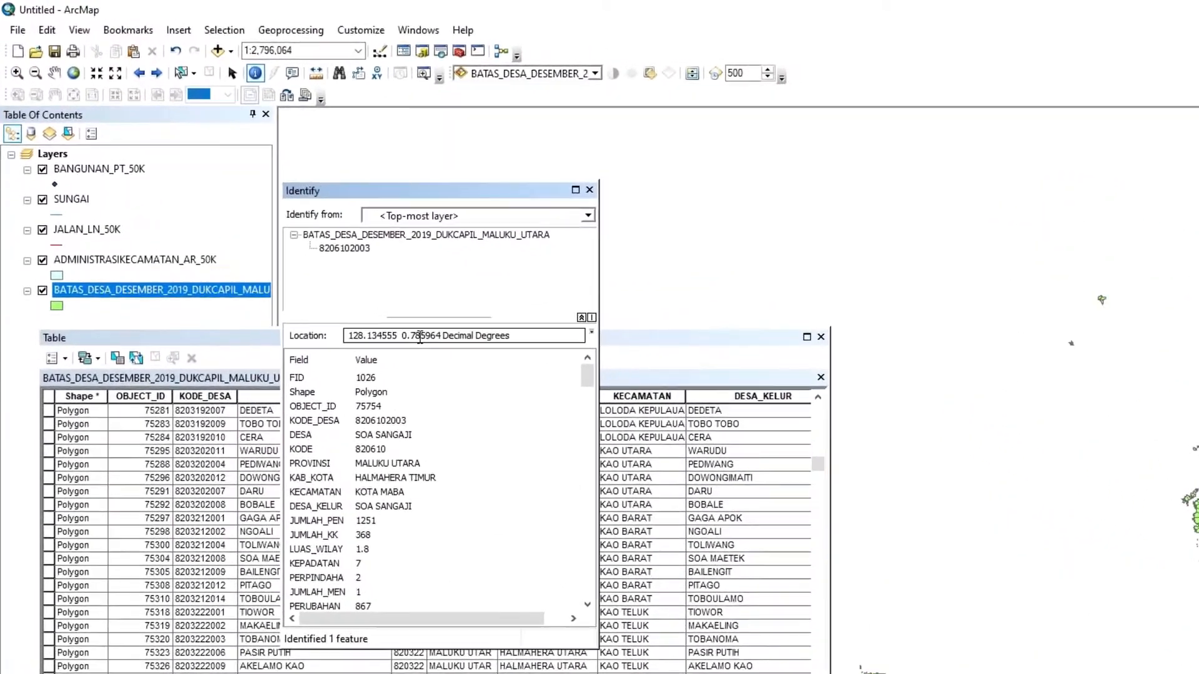
scroll(437, 418, down, 5)
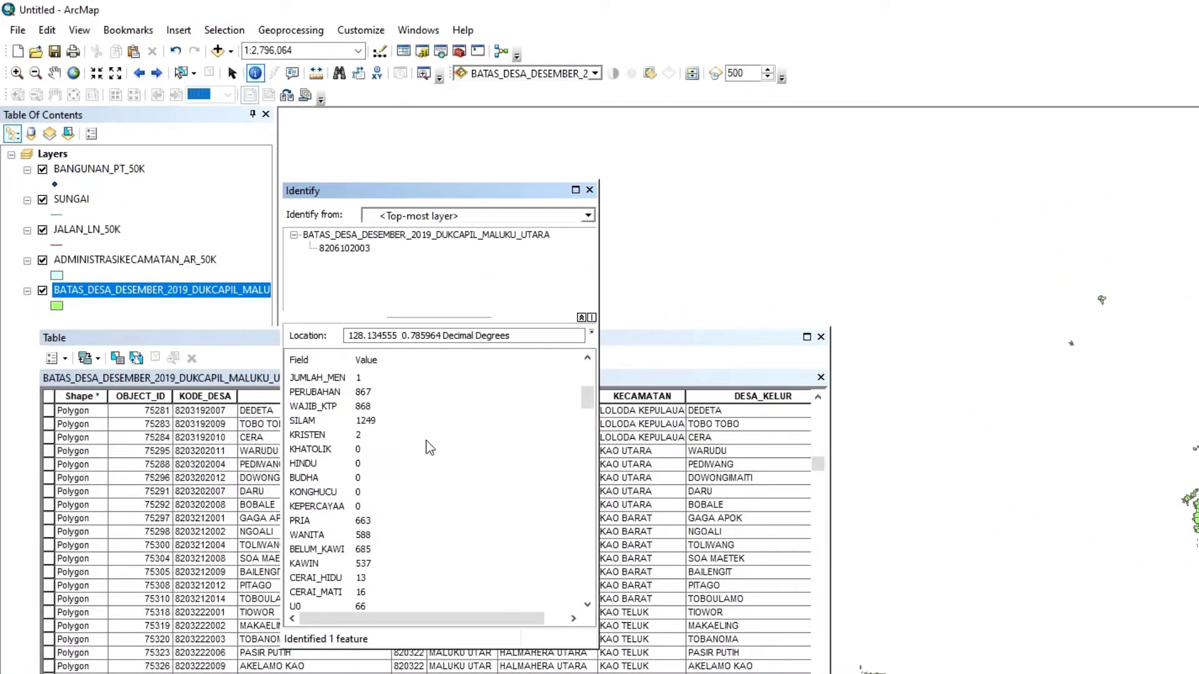
scroll(375, 407, down, 20)
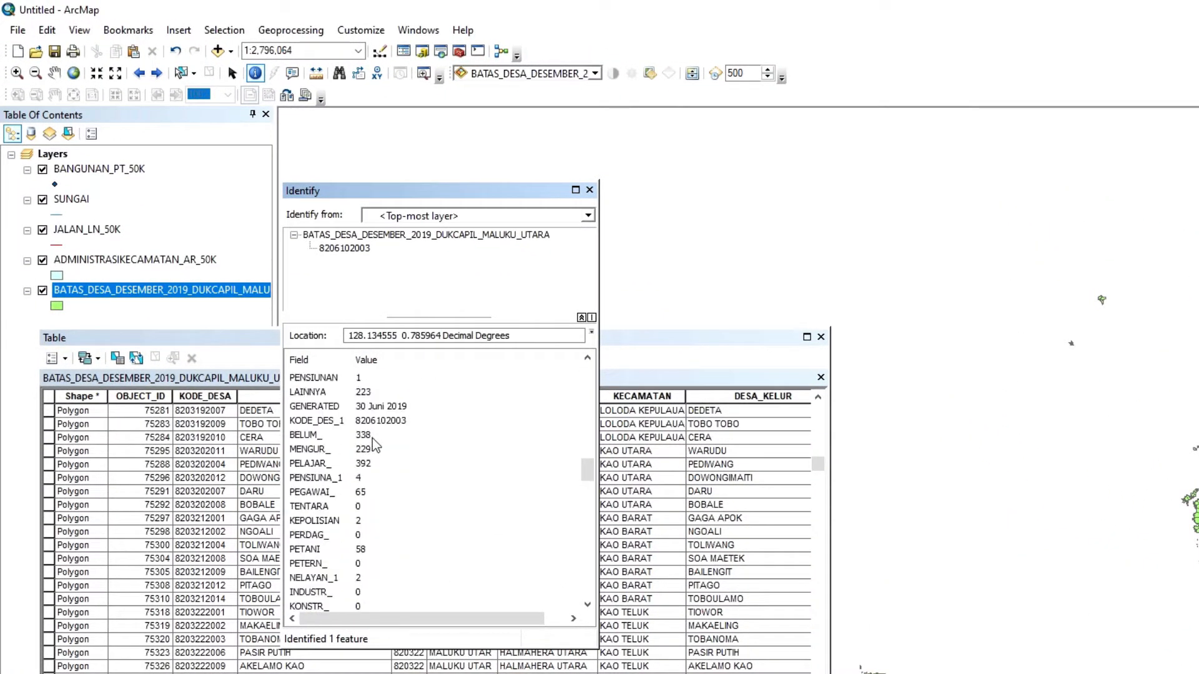
scroll(372, 444, down, 10)
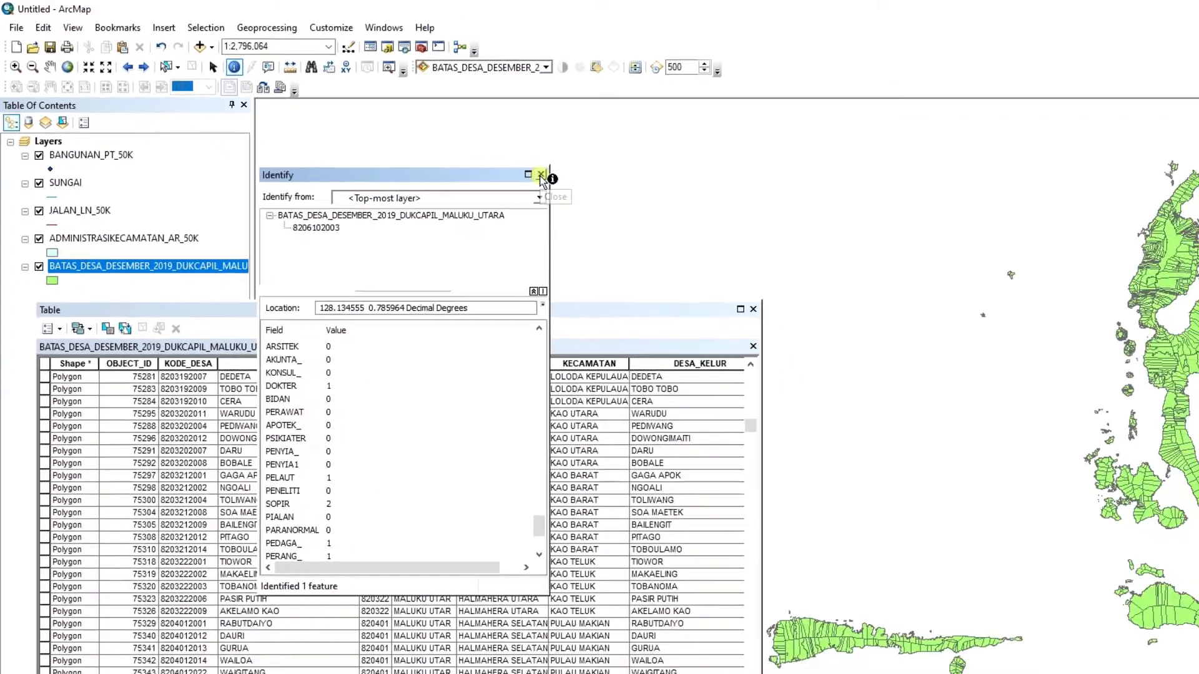
click(590, 190)
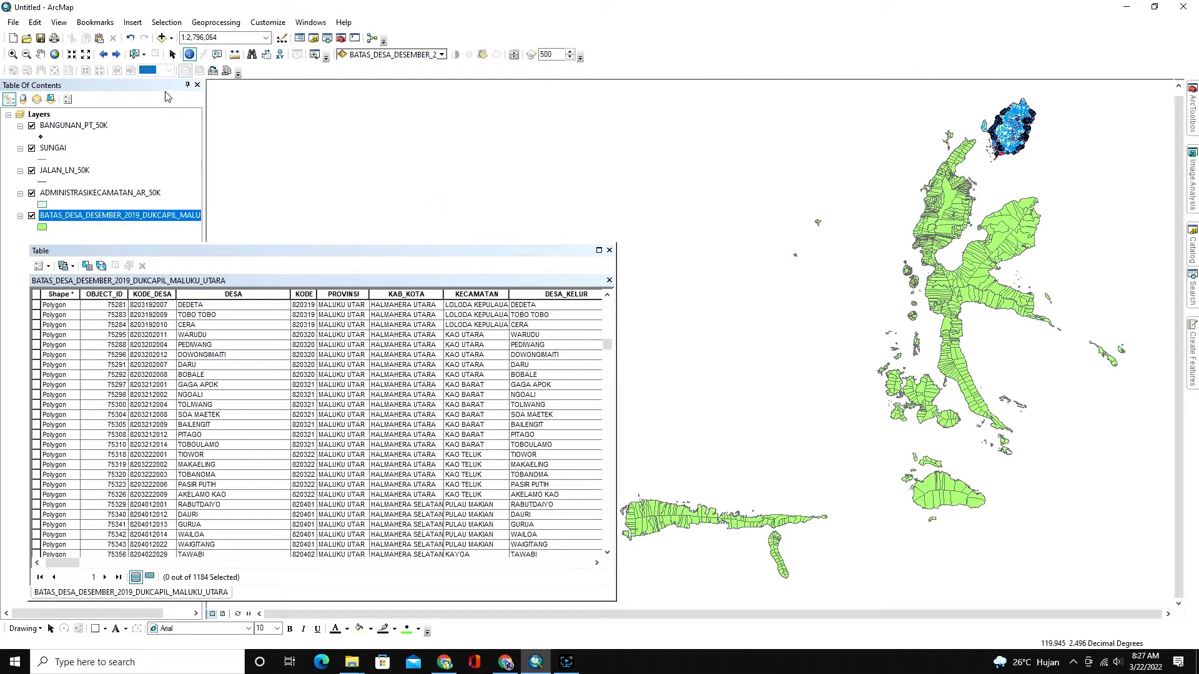
Select features by rectangle near the northern tip of Halmahera, and clear the selection
click(144, 54)
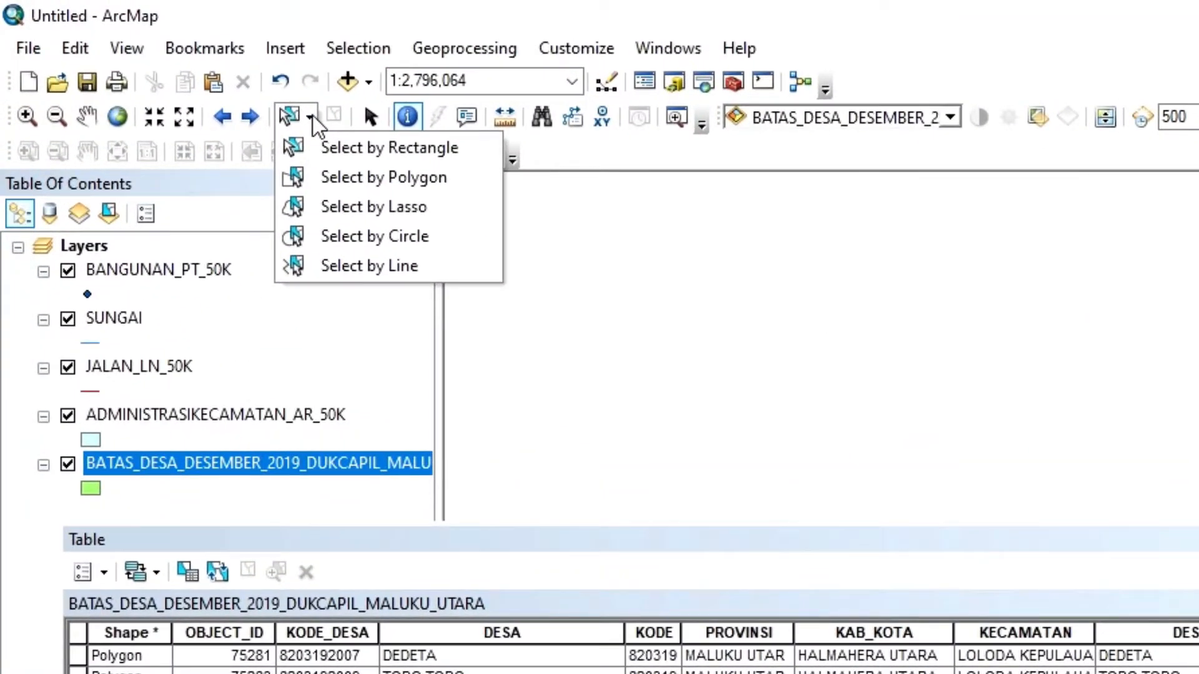
click(390, 148)
drag(909, 115, 948, 172)
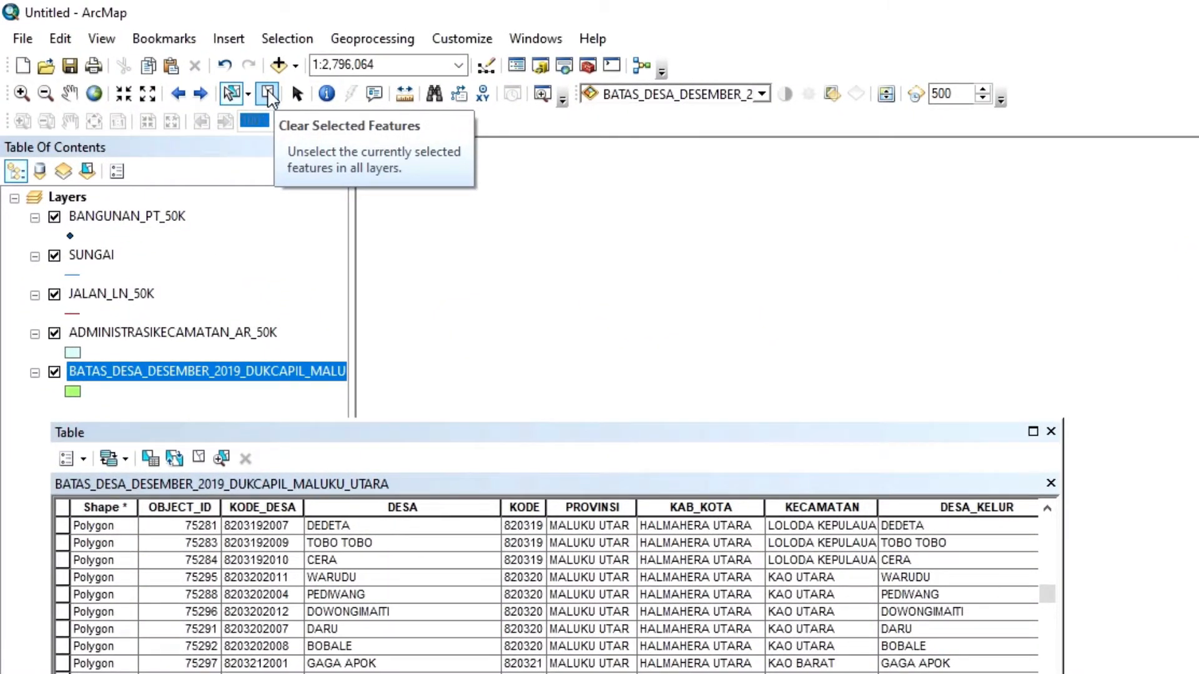
click(268, 93)
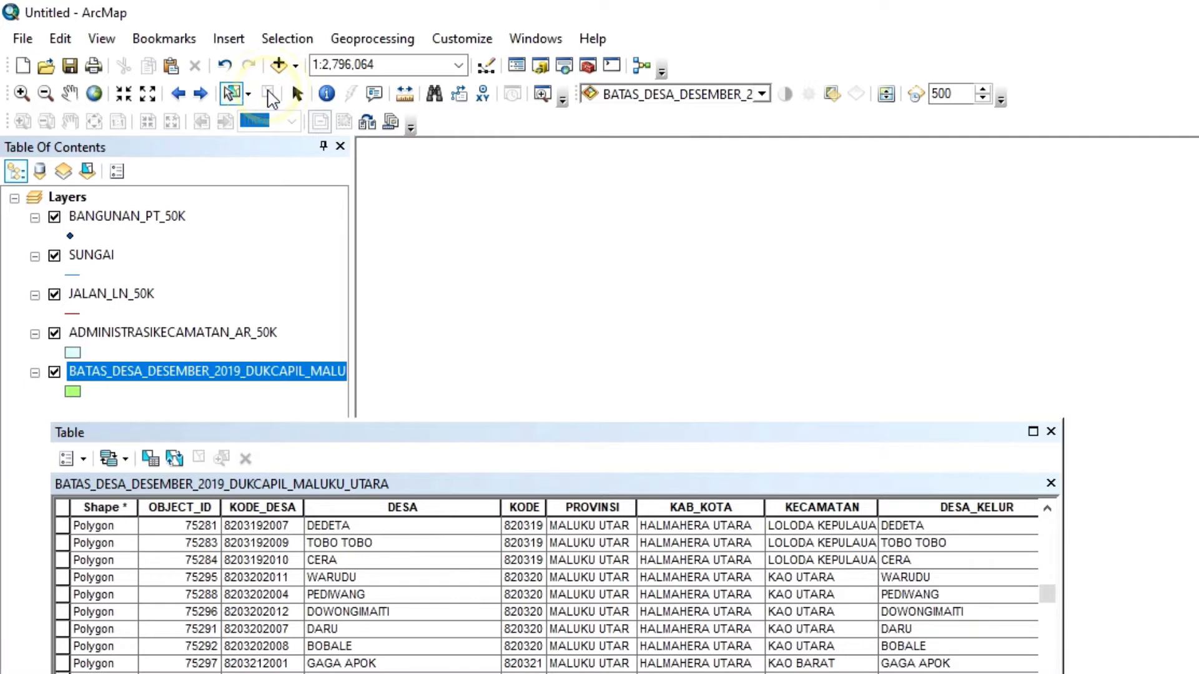
Select the two small isolated western islands by drawing a polygon around them, and clear the selection
click(248, 94)
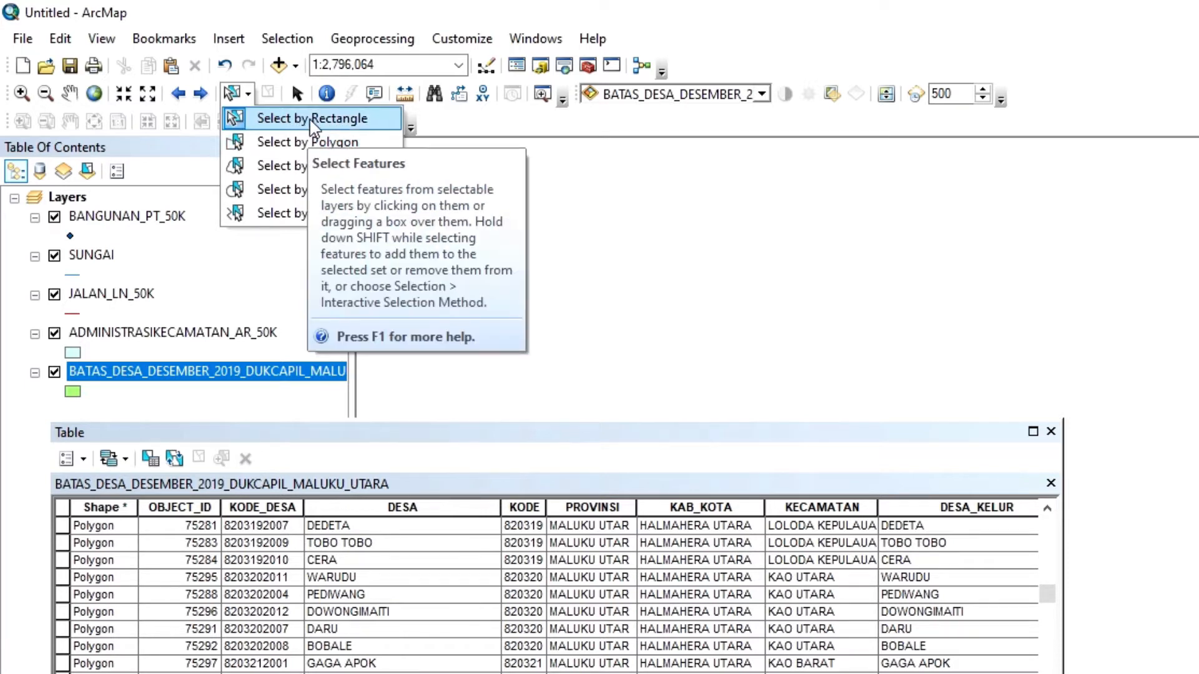
click(332, 142)
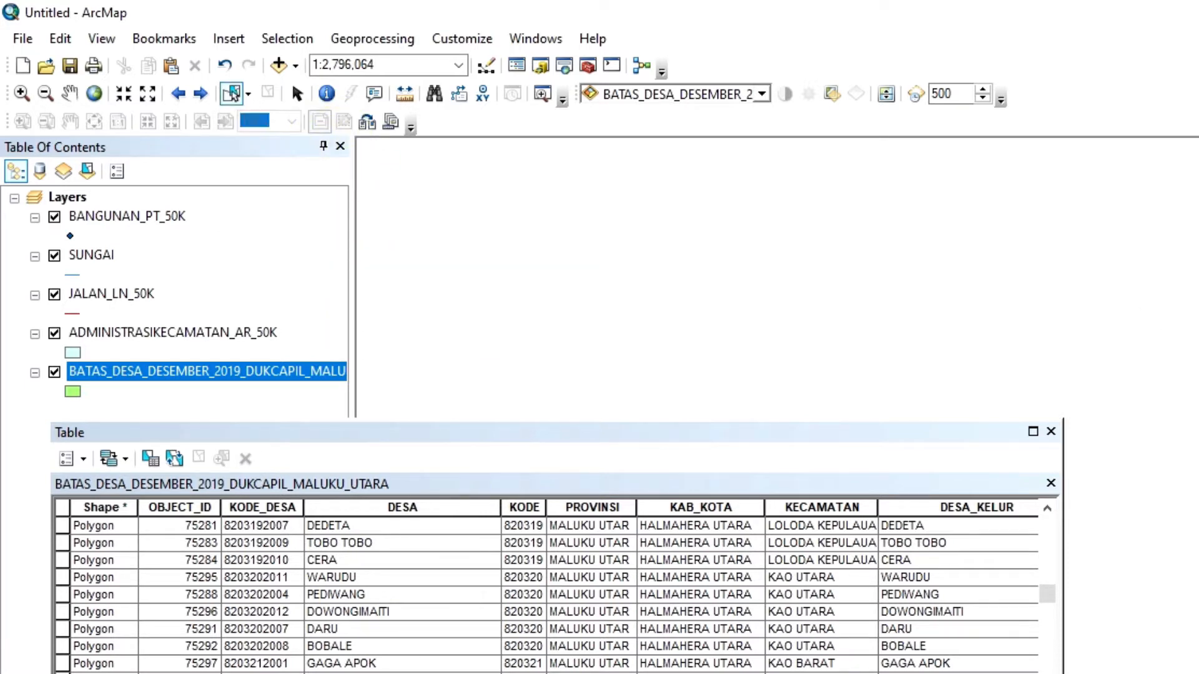
click(791, 200)
click(837, 201)
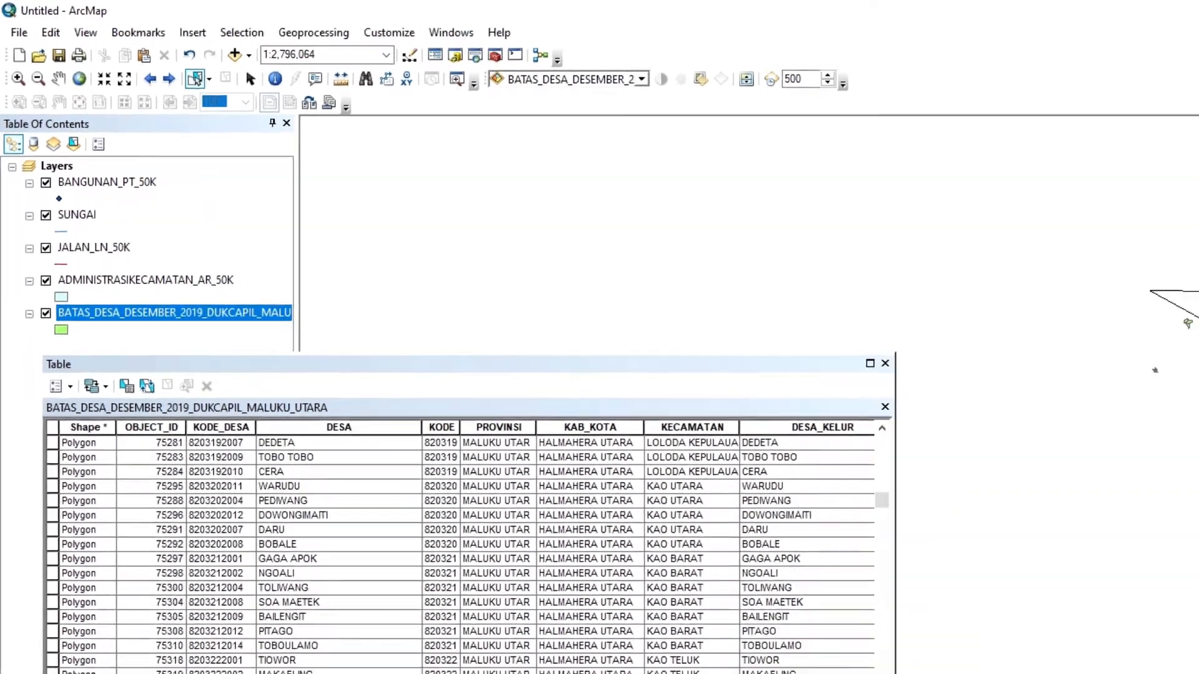
click(847, 231)
click(822, 270)
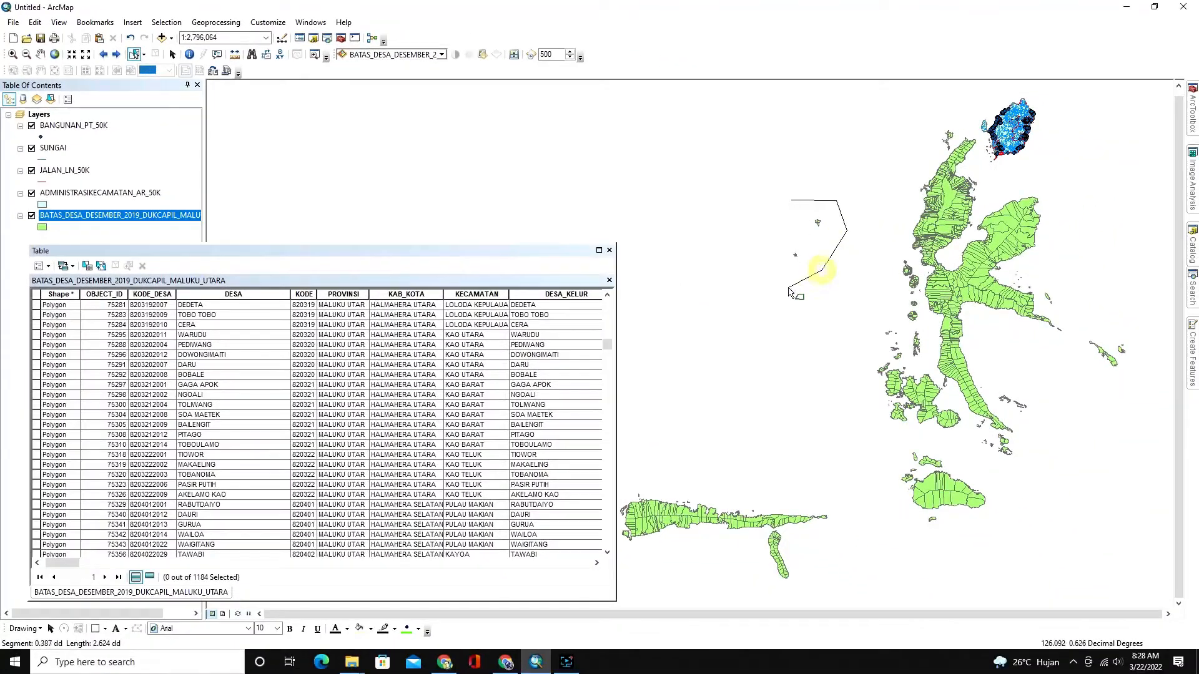
click(788, 288)
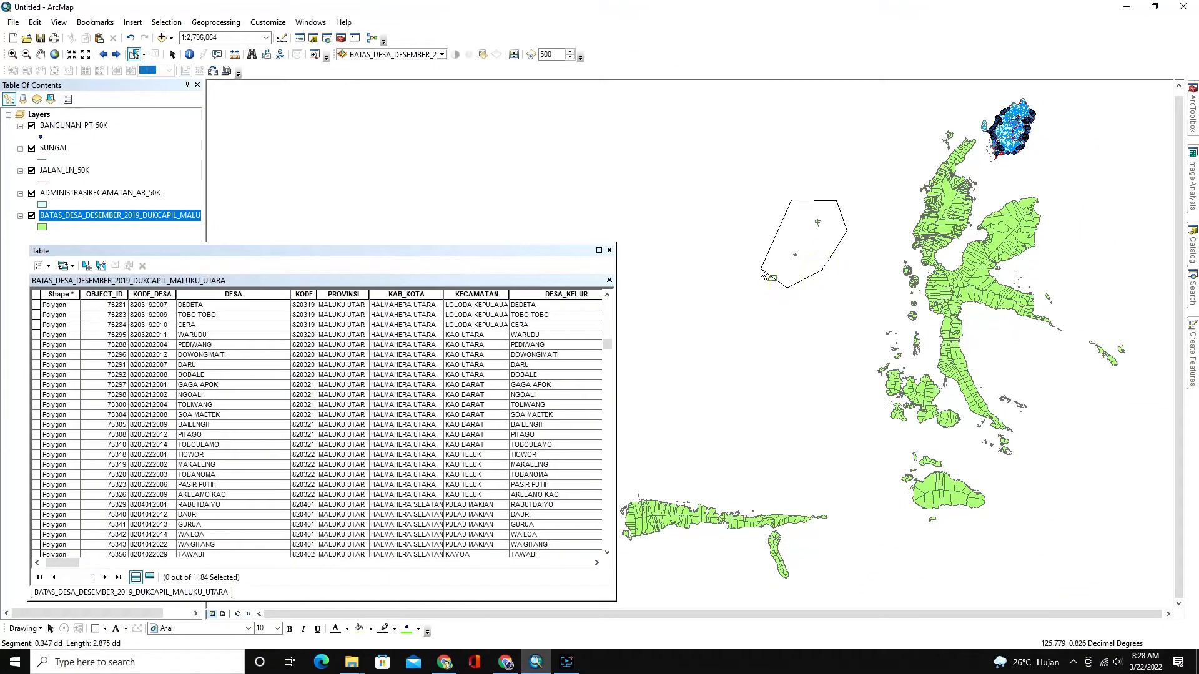
click(760, 266)
double_click(767, 232)
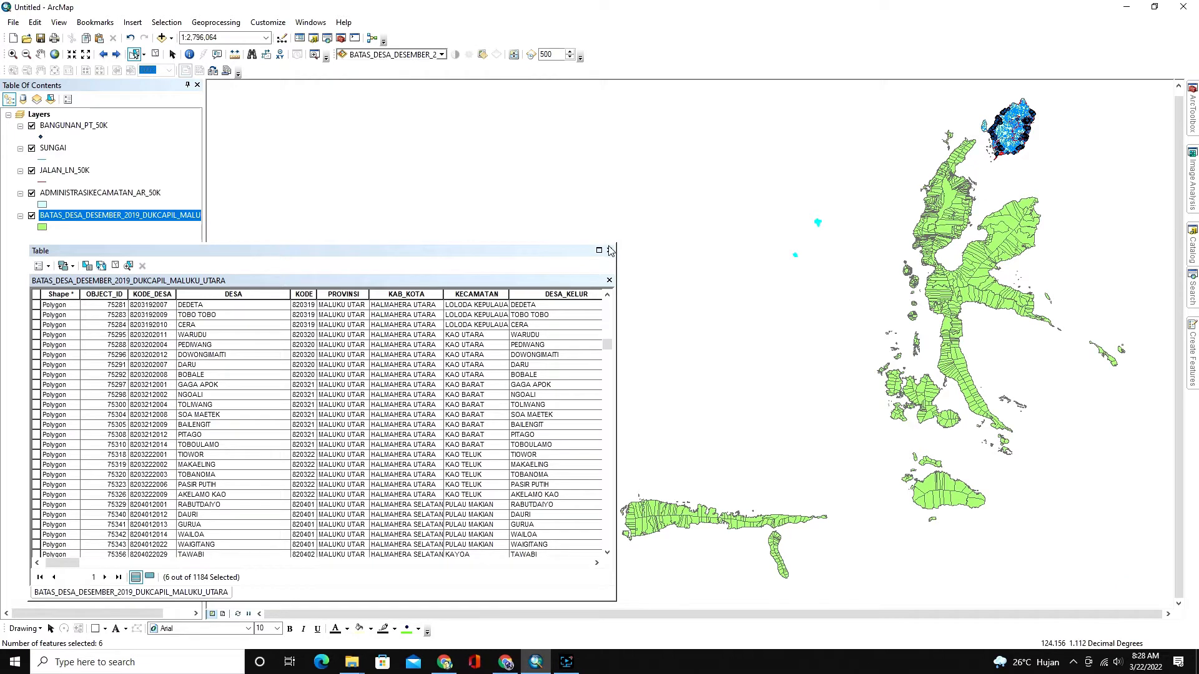
click(156, 56)
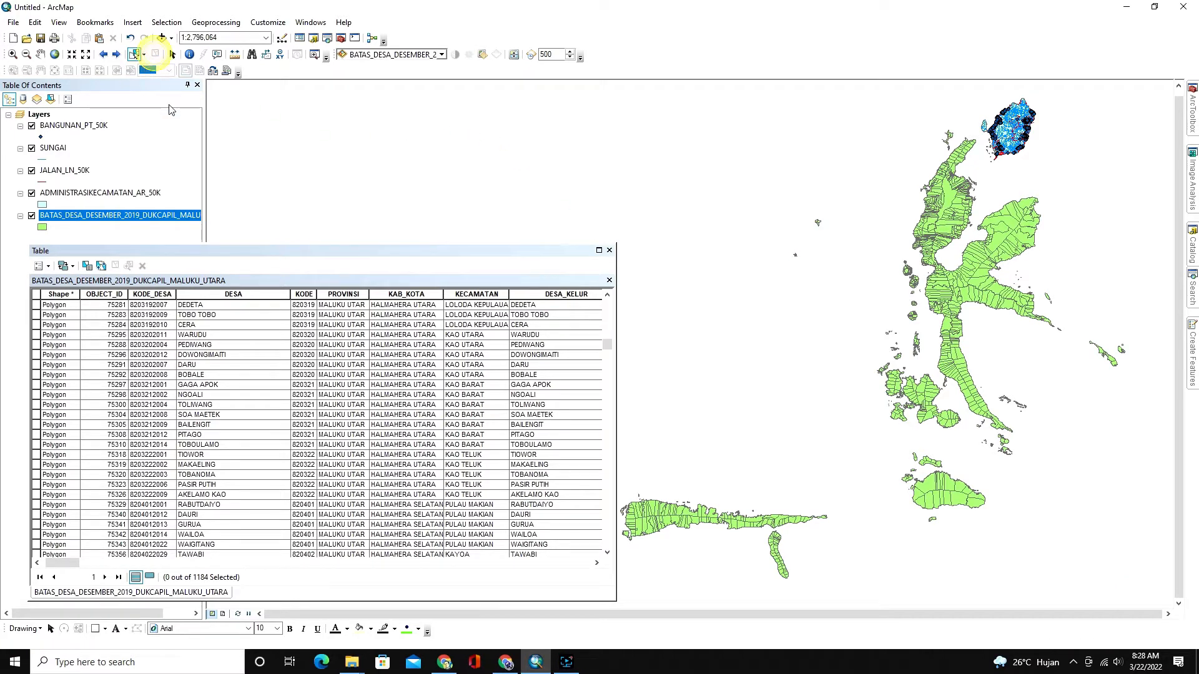
Select the neighbouring TAGONO, SOMA, NGOFA BOBAWA and MALAPA records at the start of the village attribute table
scroll(133, 418, up, 20)
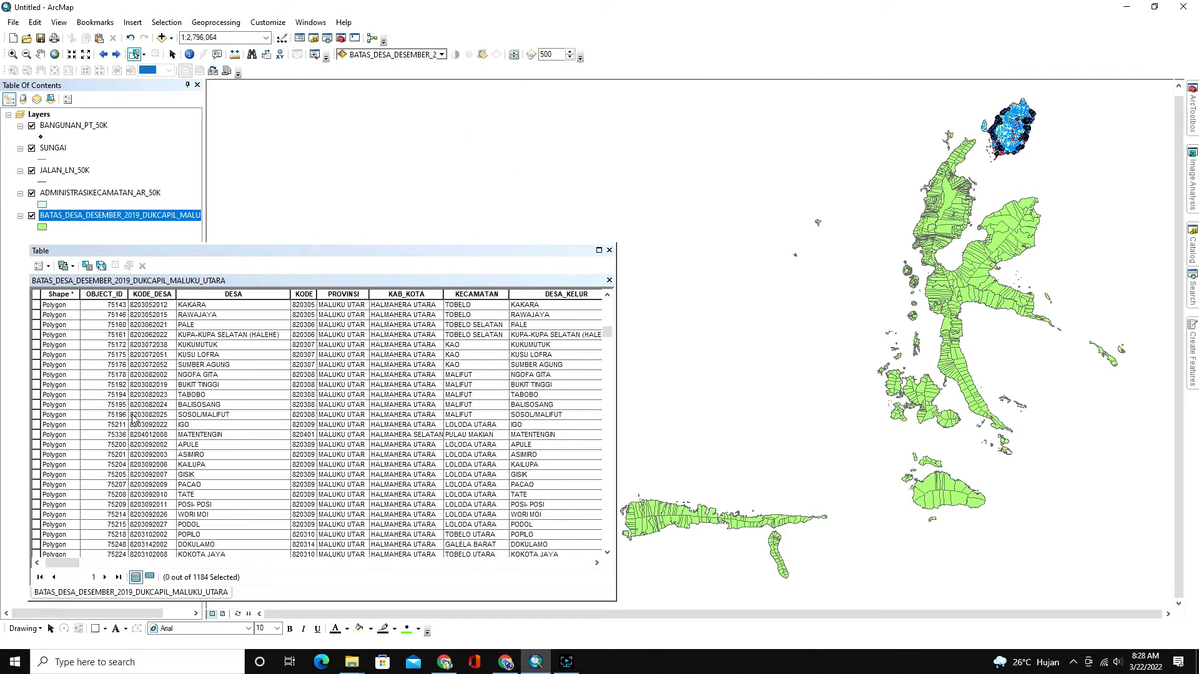
scroll(133, 418, up, 15)
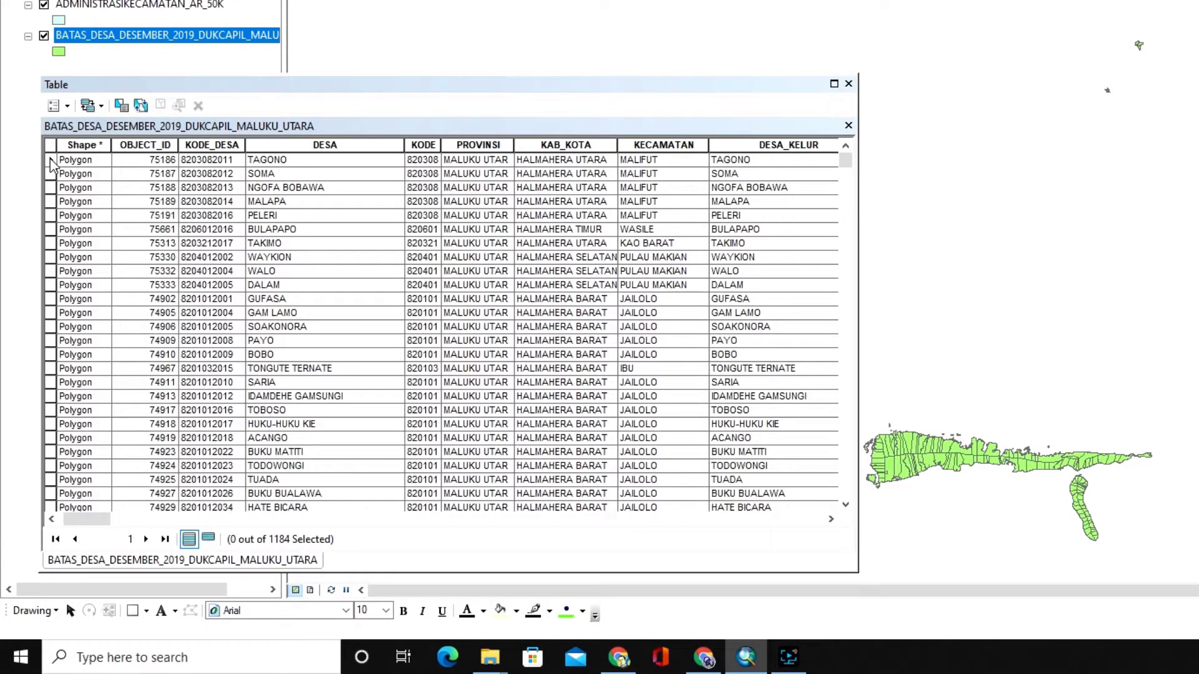
click(51, 161)
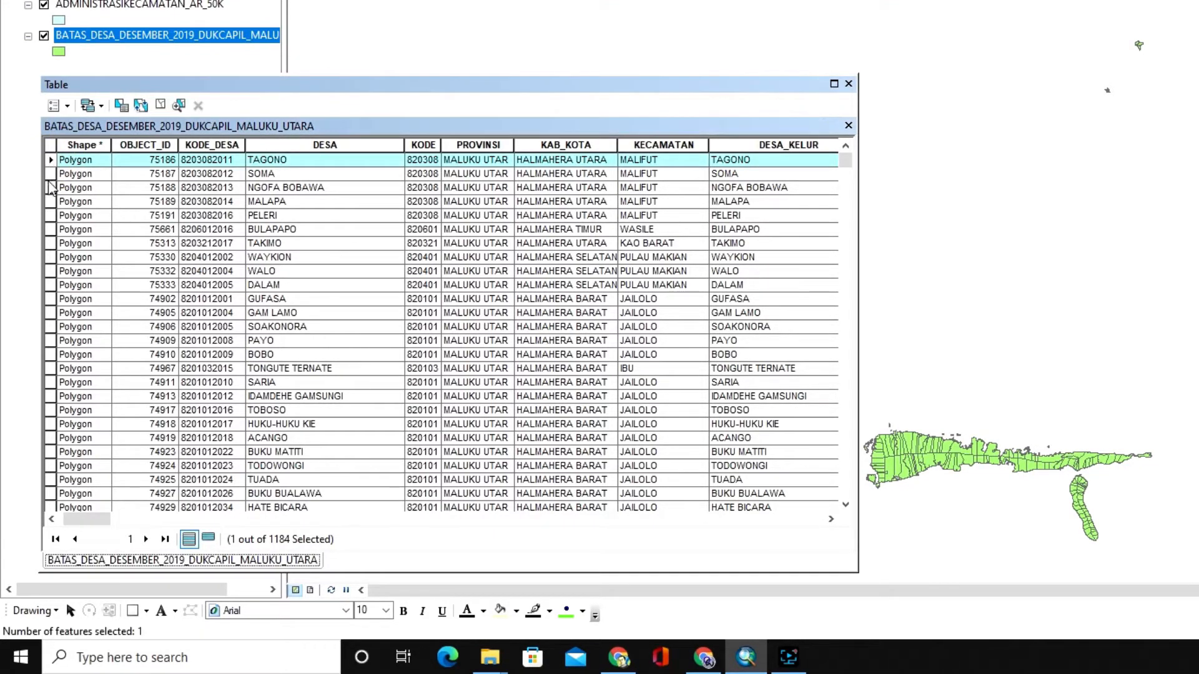
ctrl+click(51, 175)
ctrl+click(50, 187)
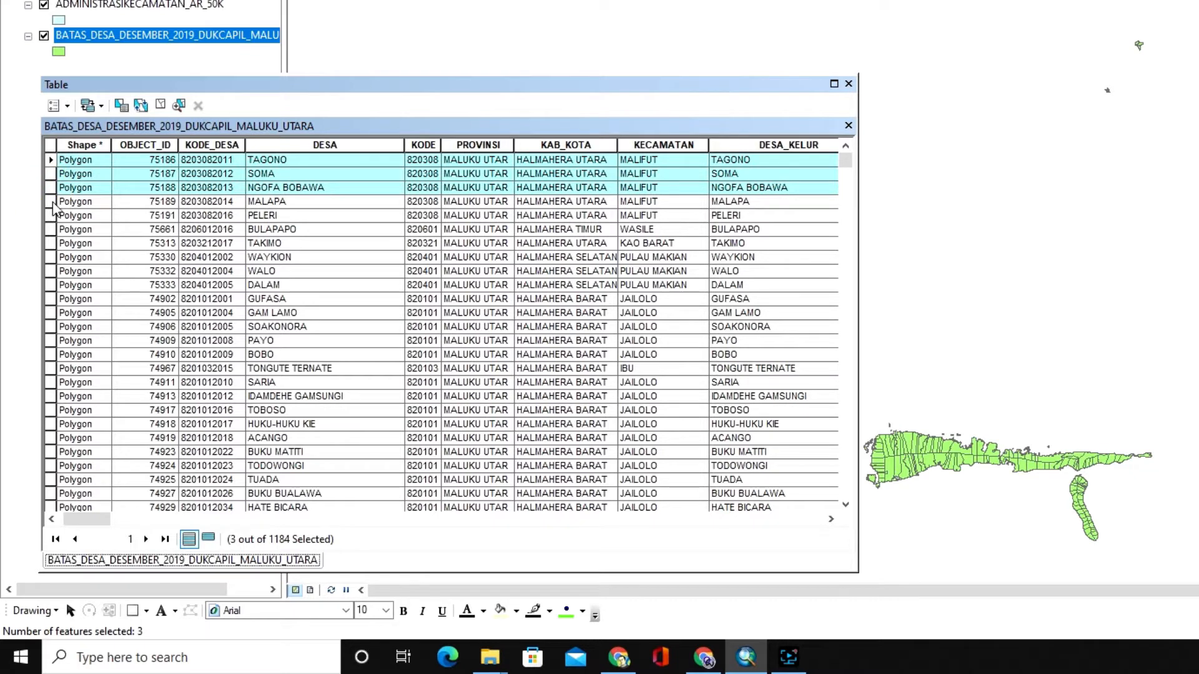
click(51, 201)
Select the TAGONO, MALAPA, BULAPAPO, WAYKION, WALO and DALAM records individually in the village attribute table
click(52, 161)
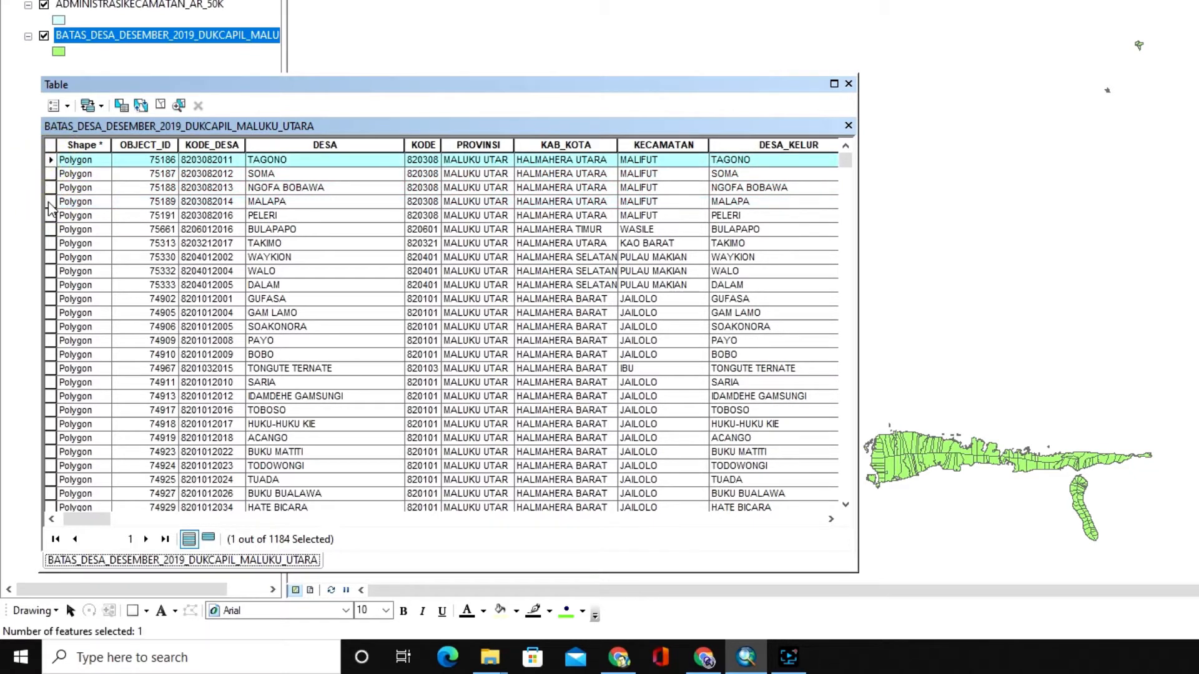
ctrl+click(51, 201)
ctrl+click(51, 229)
ctrl+click(51, 256)
ctrl+click(50, 271)
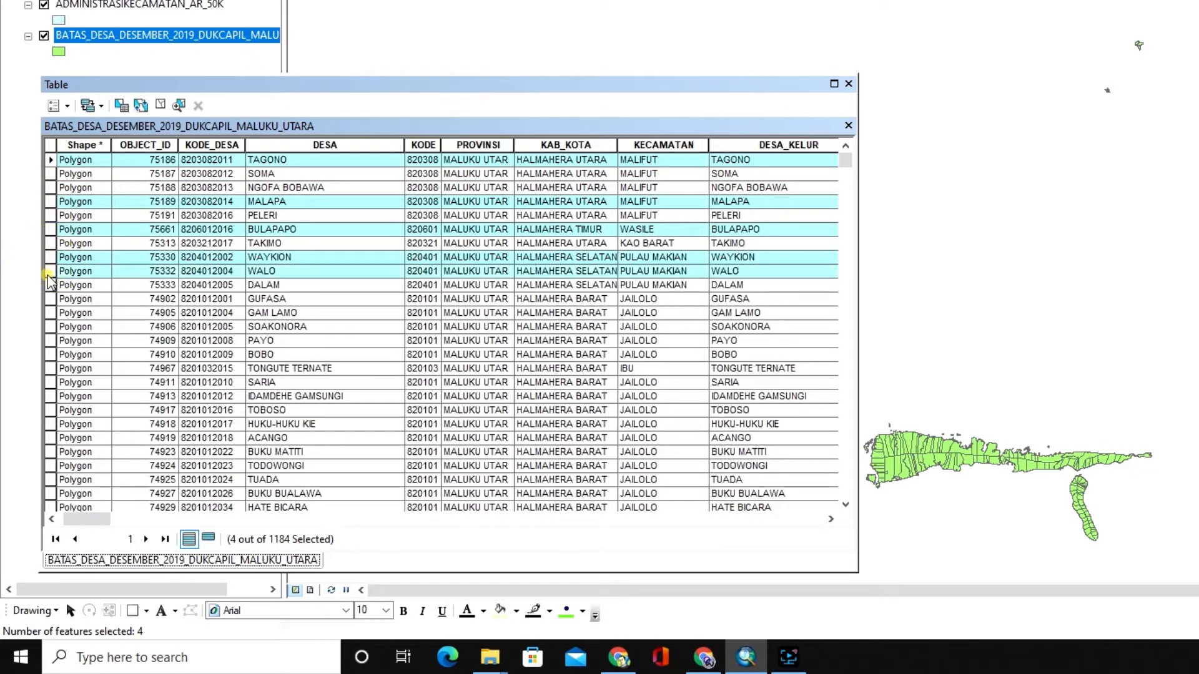
ctrl+click(49, 285)
Select the continuous range of attribute records from TAGONO through BOBO
click(51, 161)
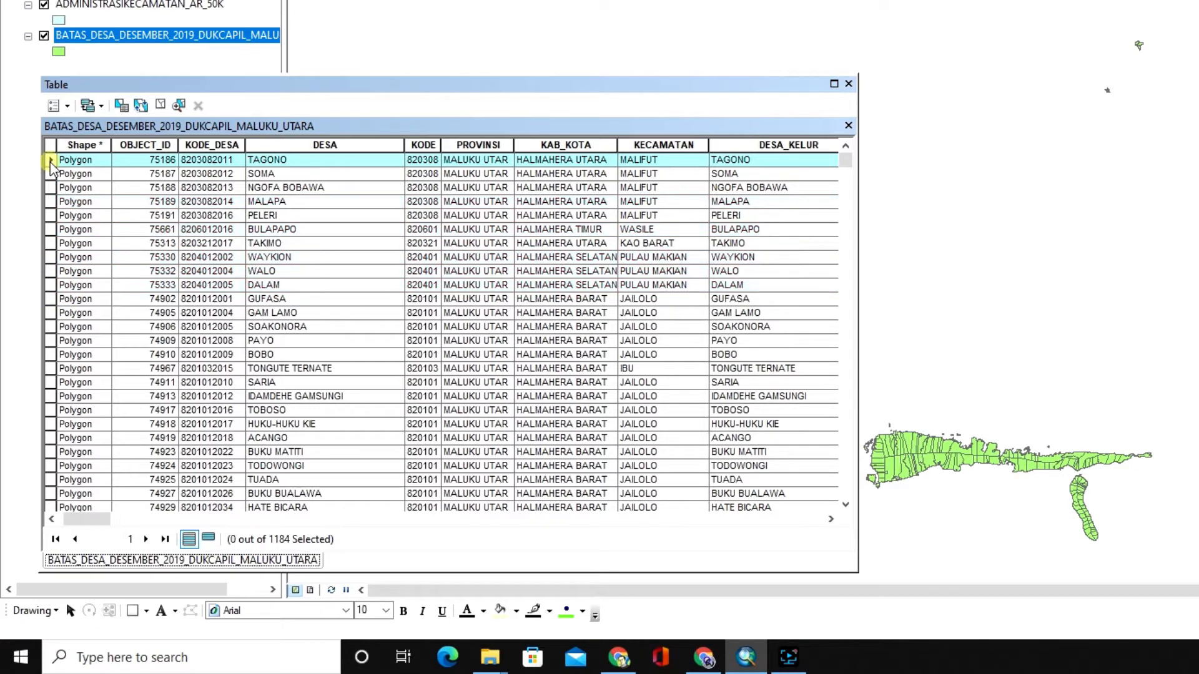
shift+click(51, 355)
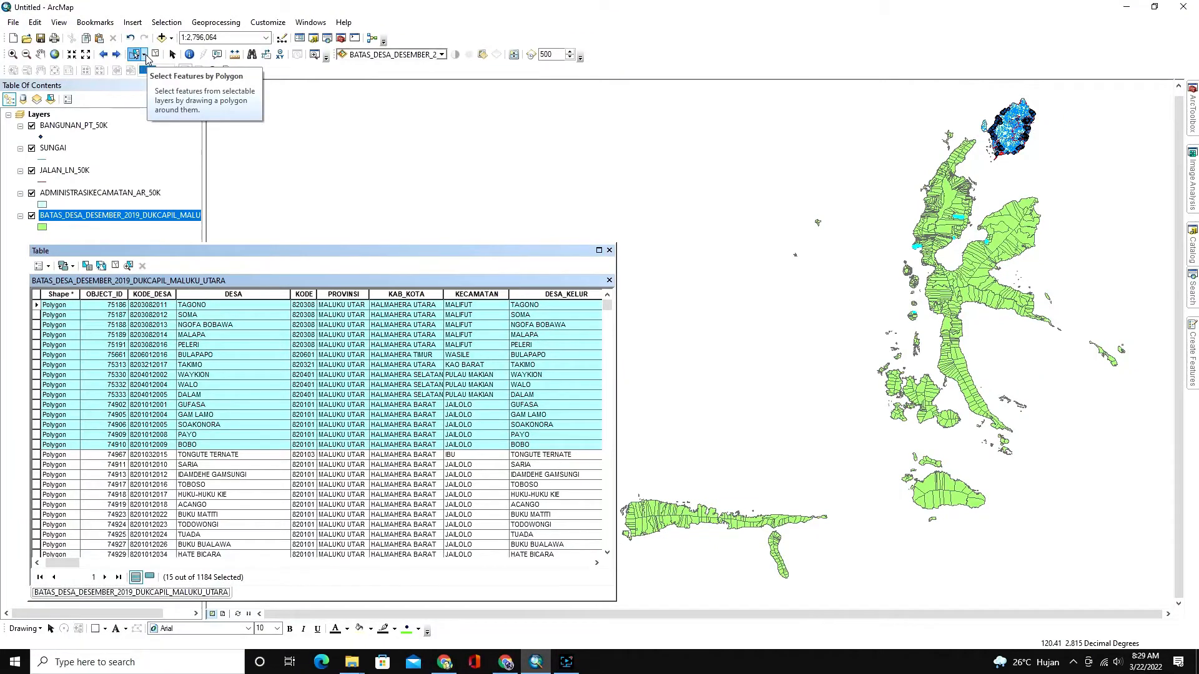
Select the villages crossed by a line drawn diagonally over central Halmahera, and clear the selection
click(145, 56)
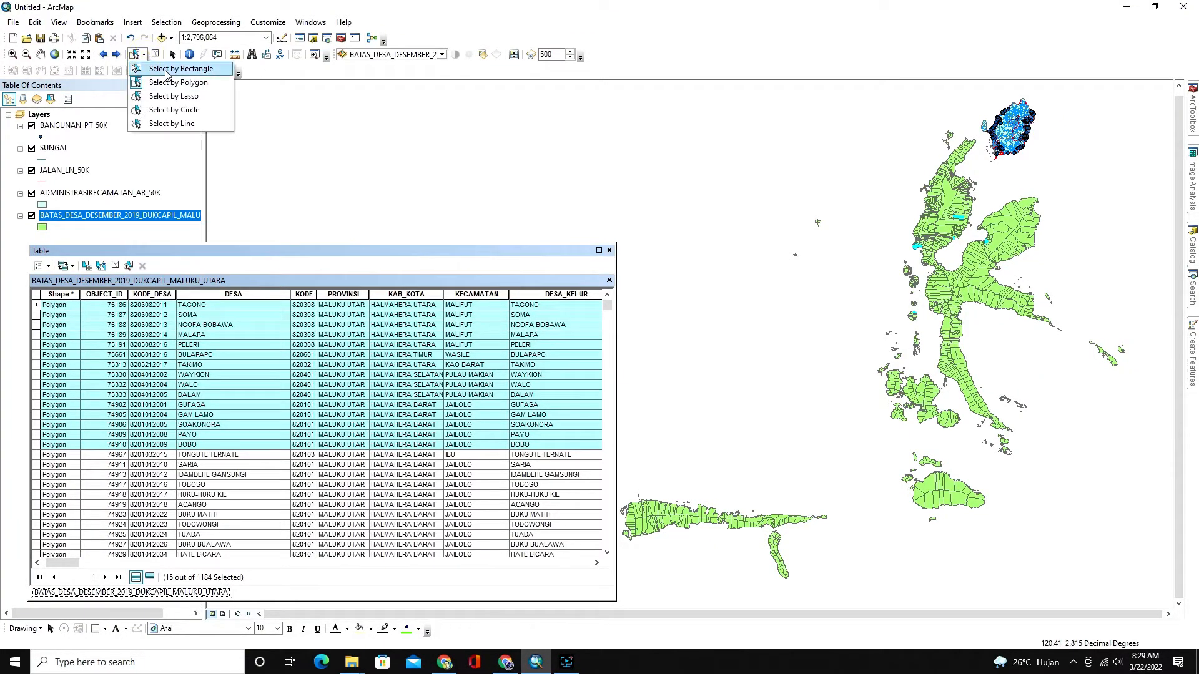
click(186, 124)
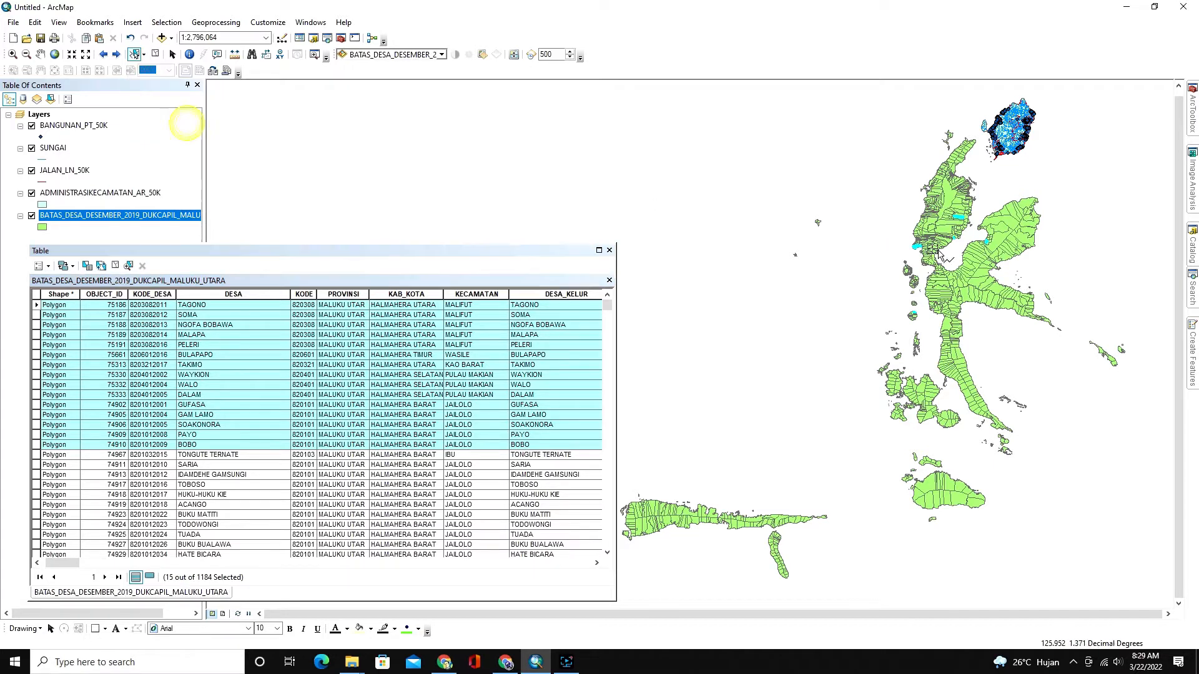
click(903, 177)
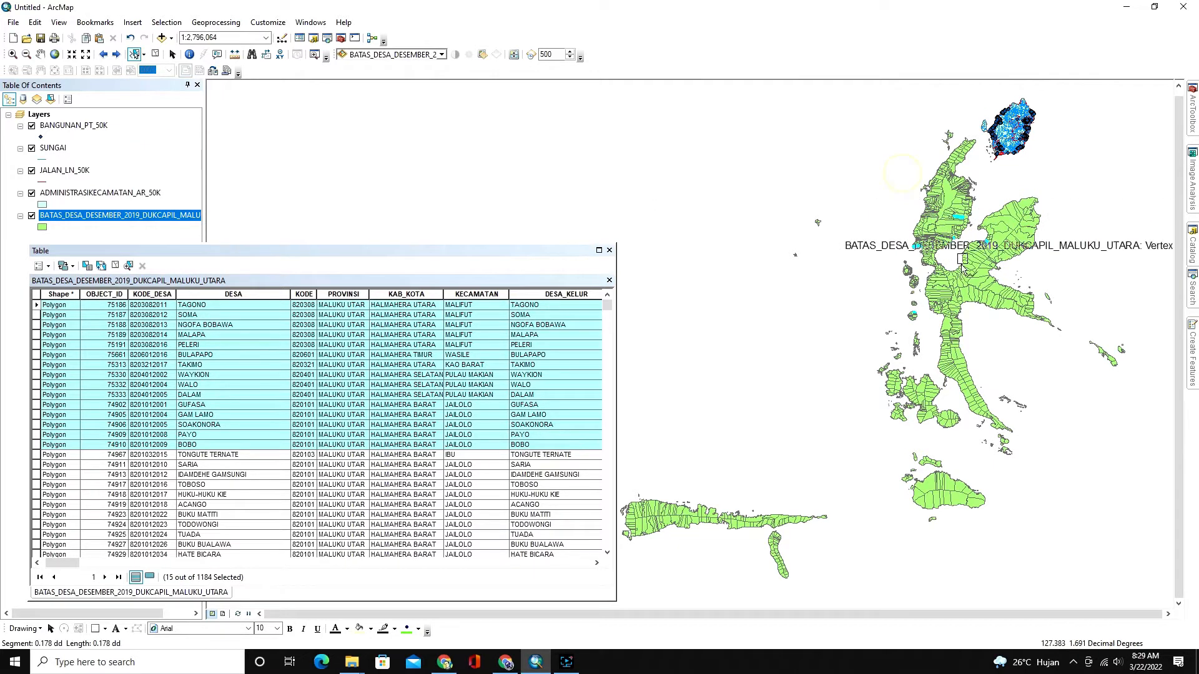
double_click(993, 342)
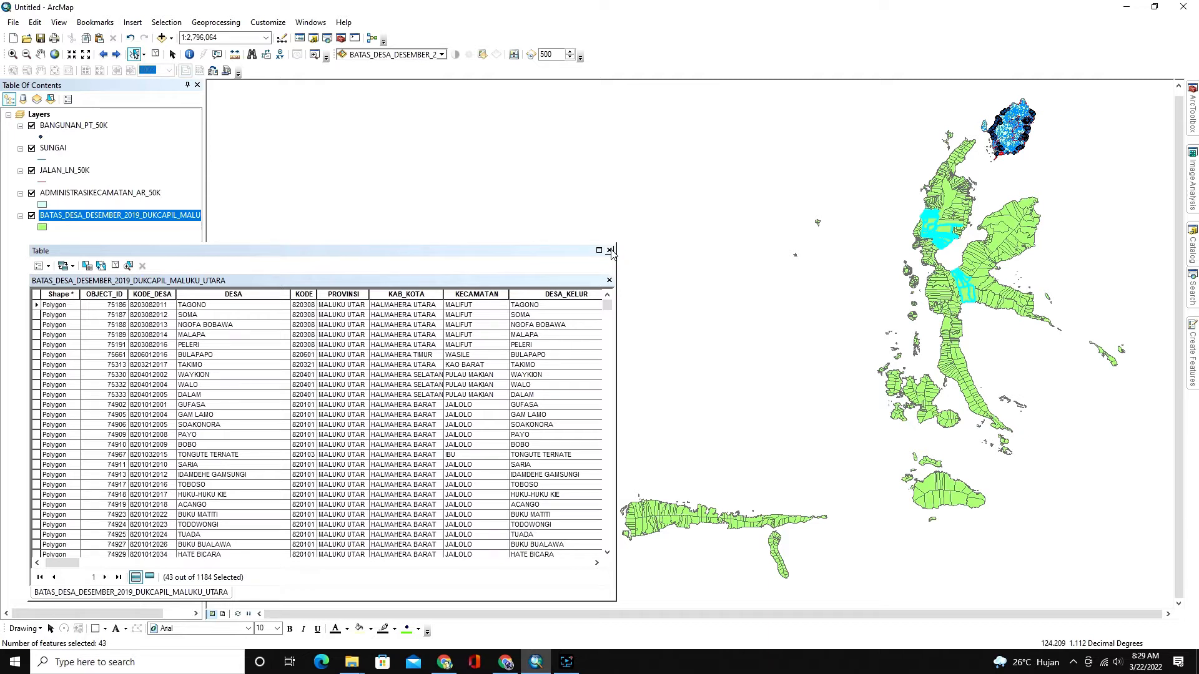
click(156, 55)
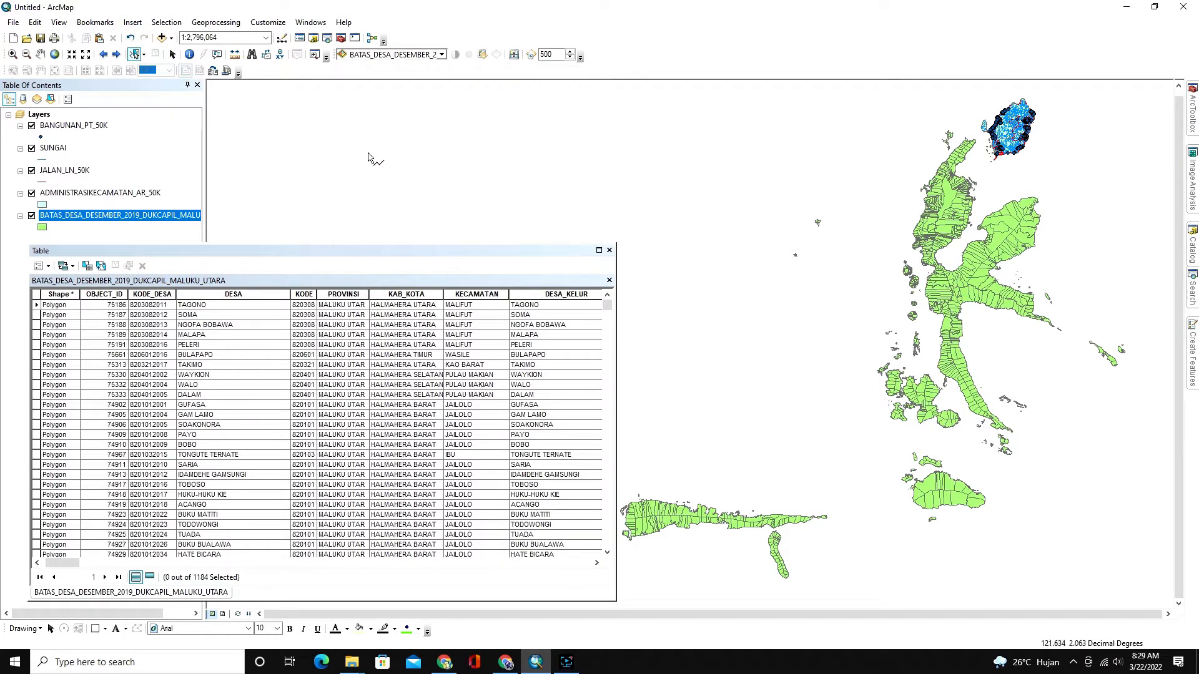
click(166, 23)
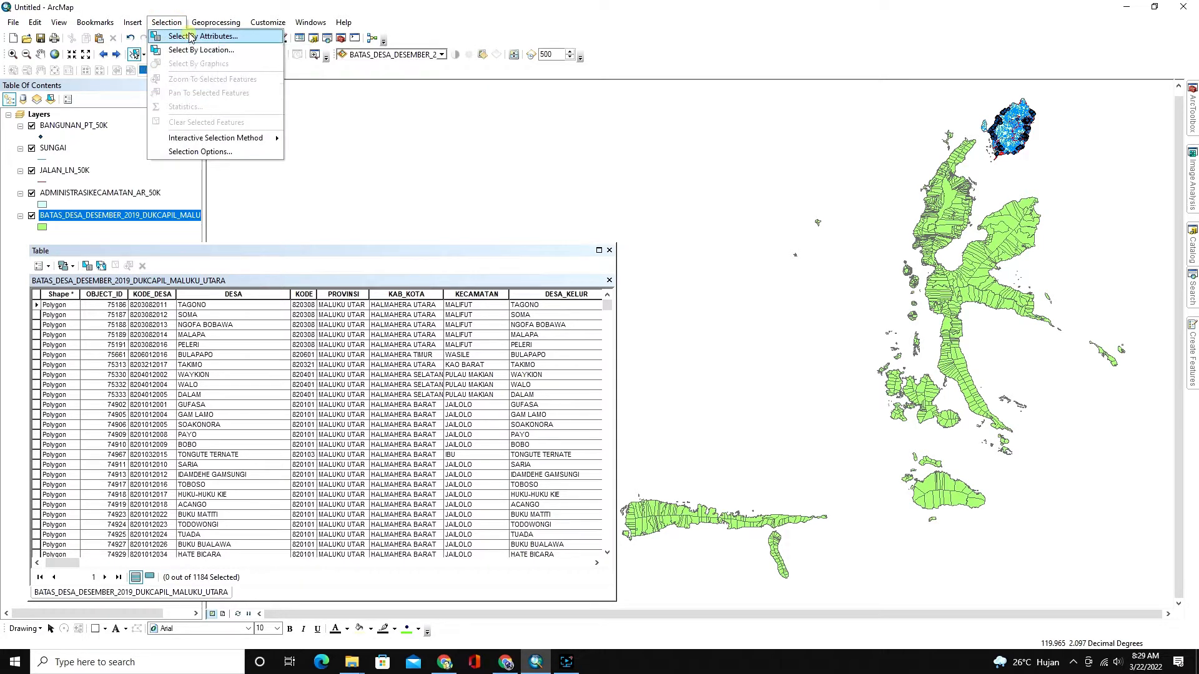
click(190, 36)
key(Escape)
Start a Select by Attributes query on the village attribute table with the expression "KAB_KOTA" =
click(49, 267)
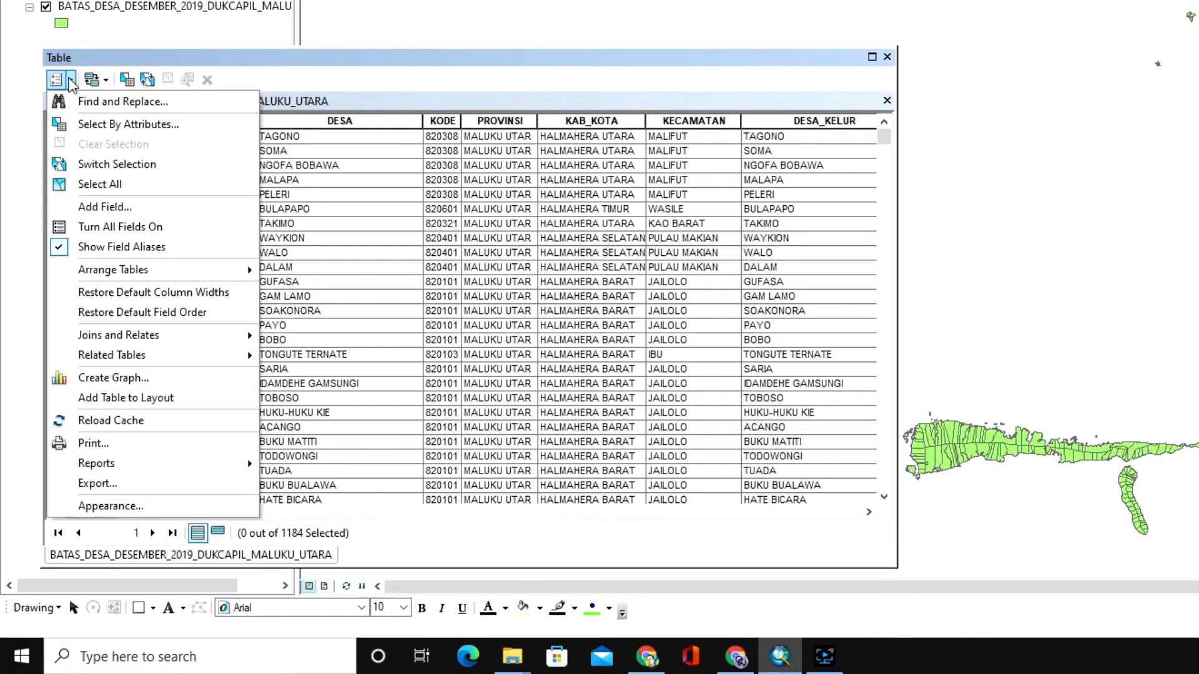
click(137, 123)
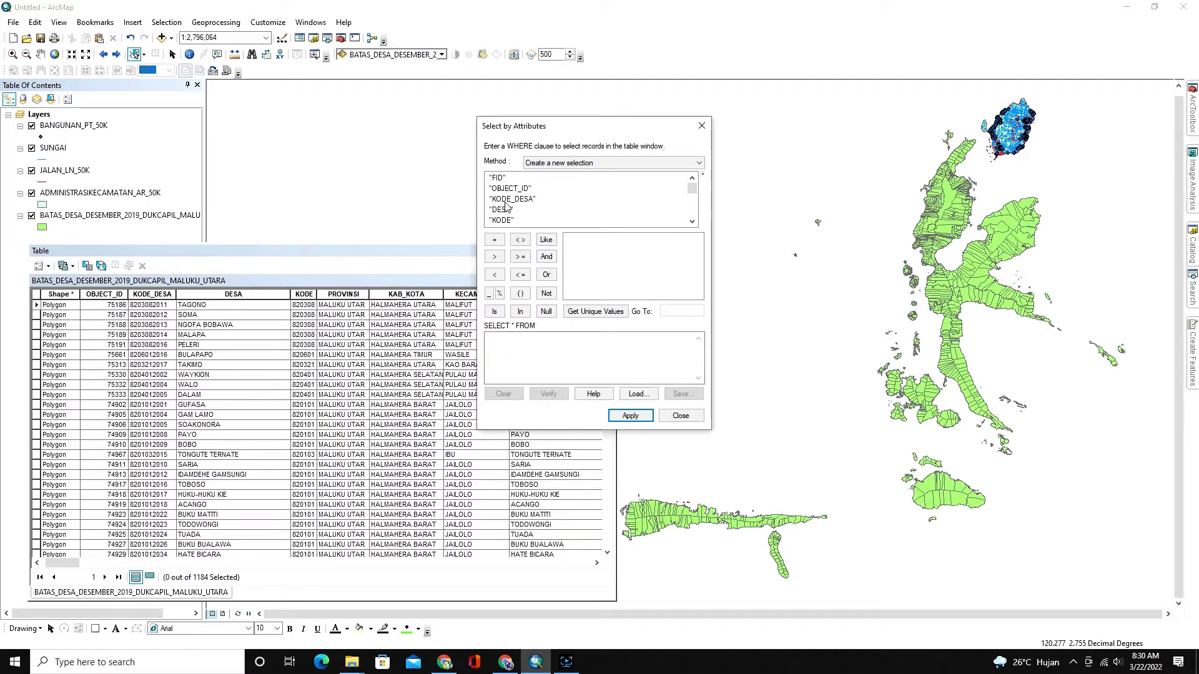
scroll(506, 206, down, 1)
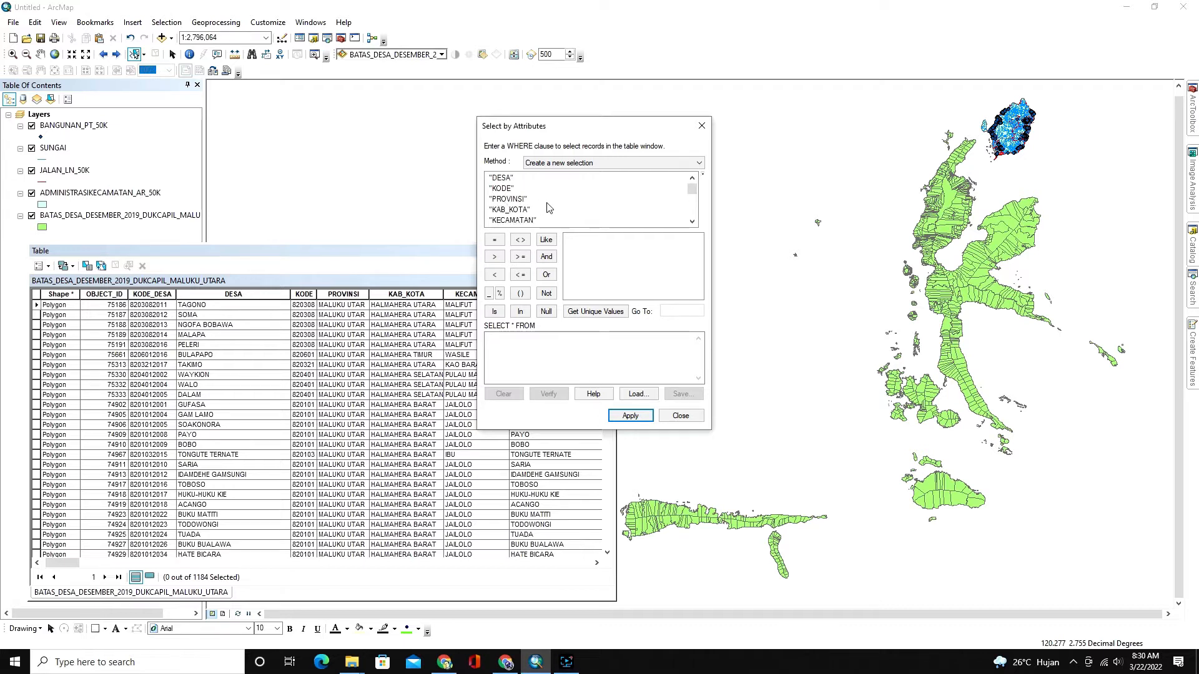
double_click(509, 210)
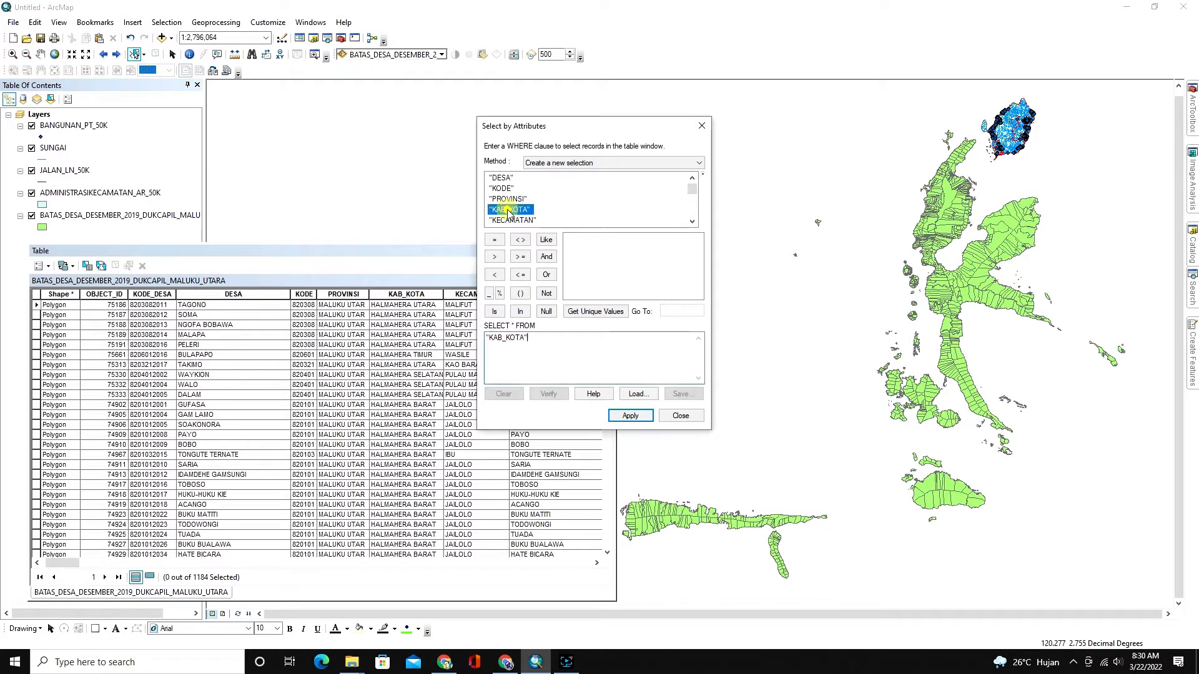
click(535, 336)
double_click(536, 337)
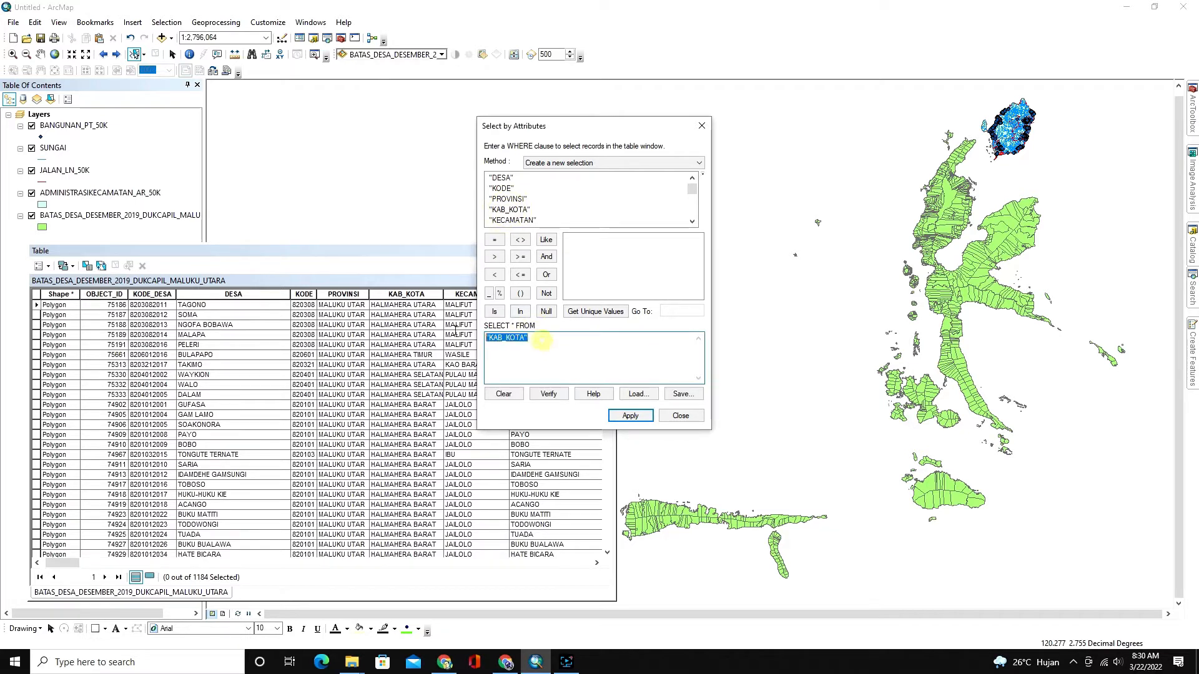
click(504, 393)
double_click(509, 209)
click(494, 240)
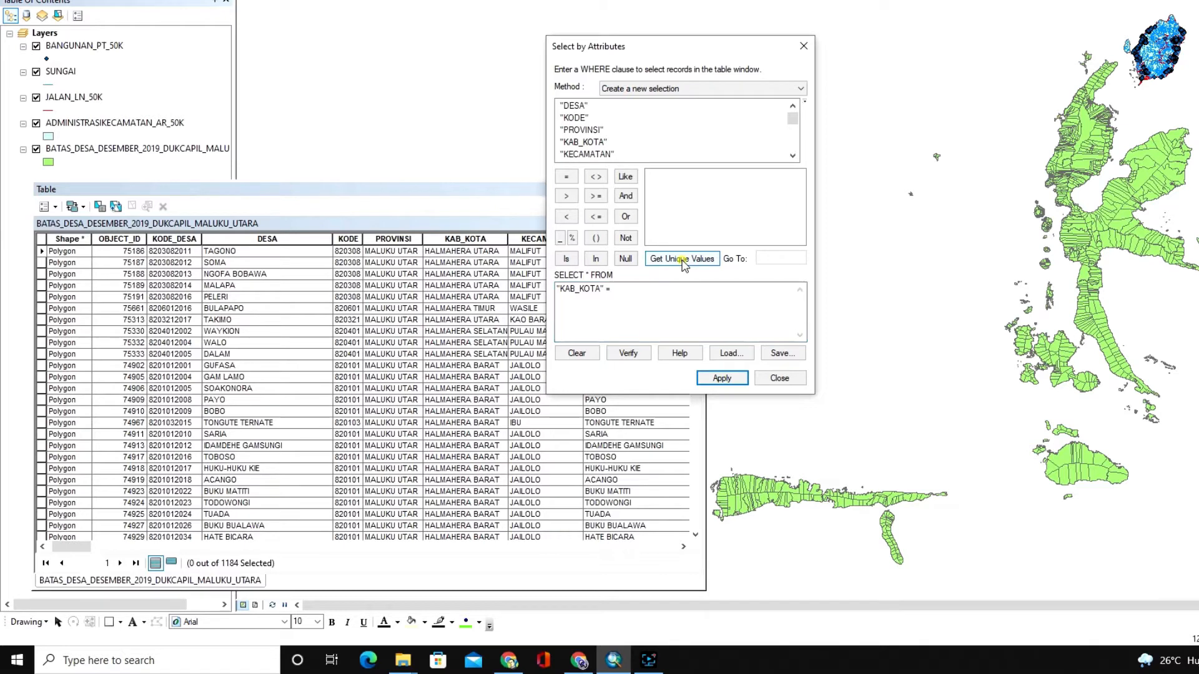
Complete the query as "KAB_KOTA" = 'KOTA TERNATE' from the unique values, verify the expression, and apply the selection
click(684, 263)
scroll(698, 209, down, 2)
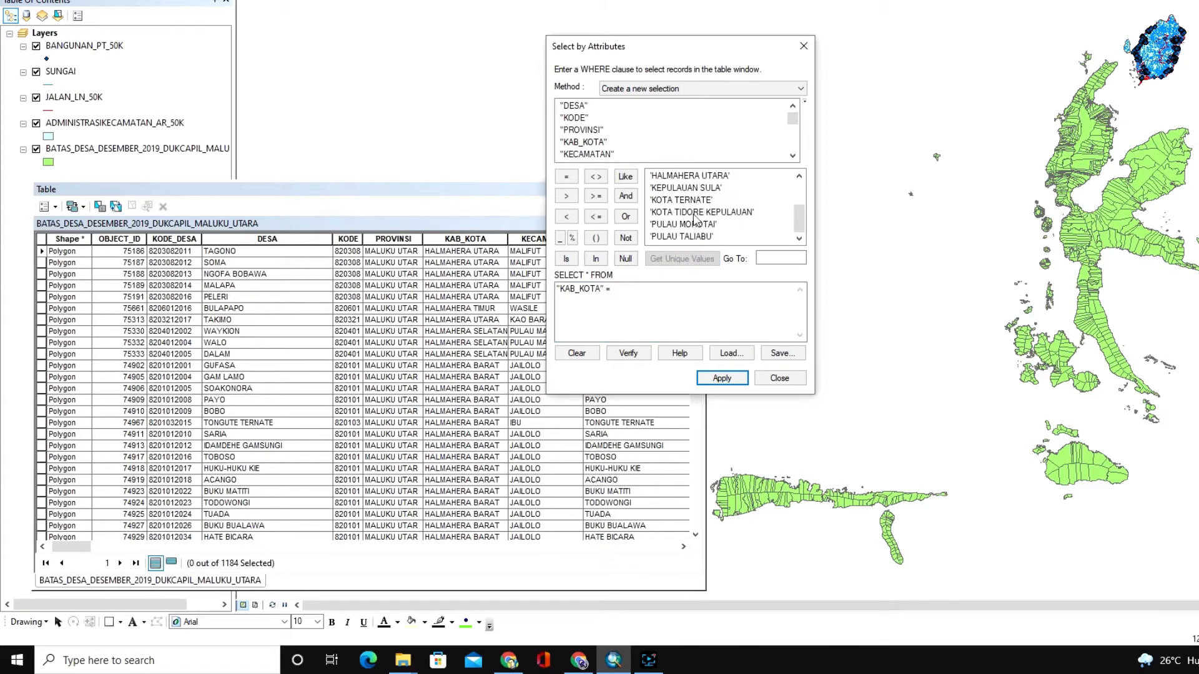
scroll(690, 237, up, 2)
scroll(690, 234, down, 1)
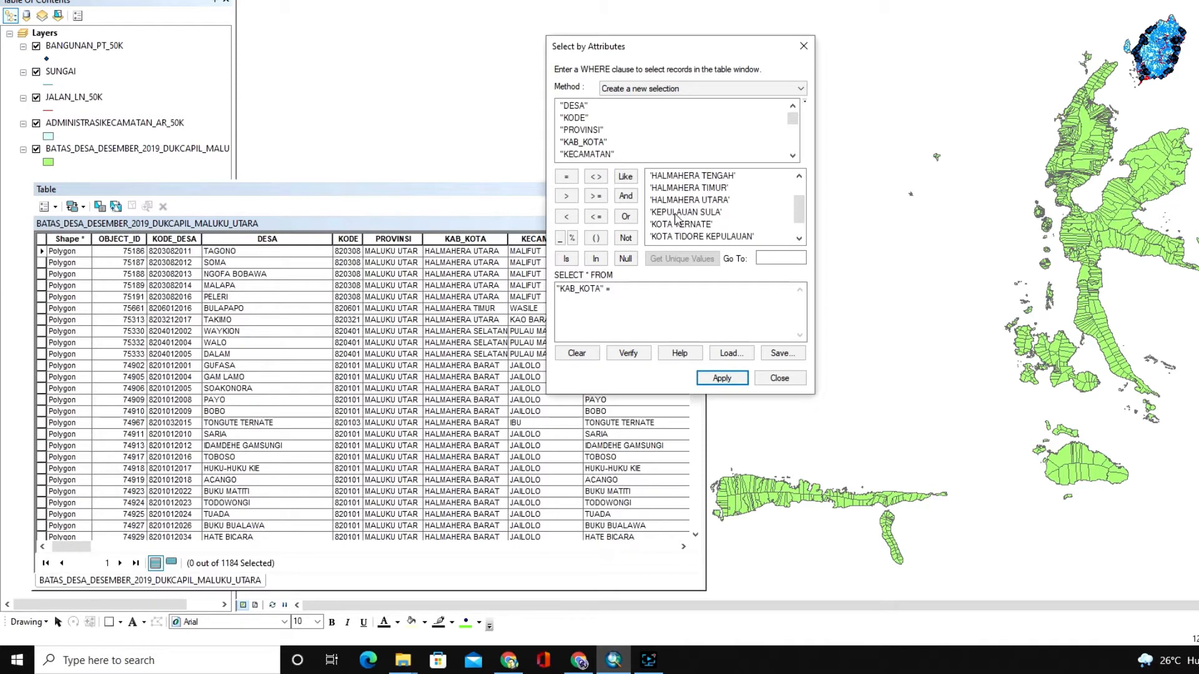
double_click(677, 224)
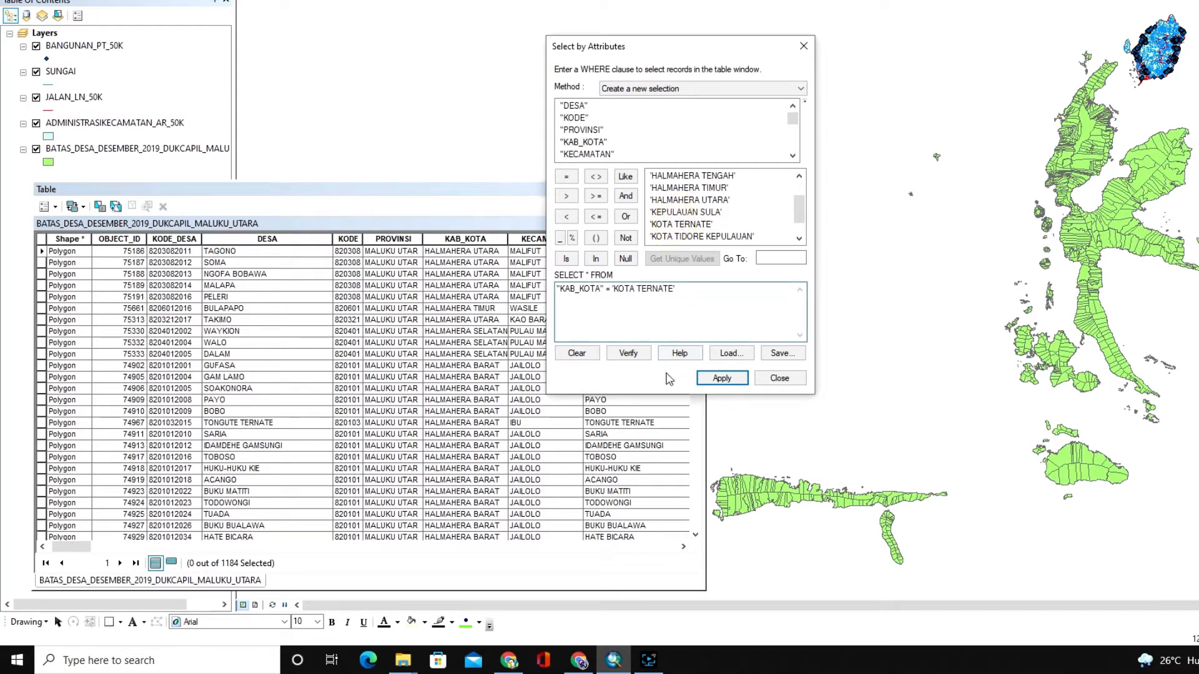
click(629, 355)
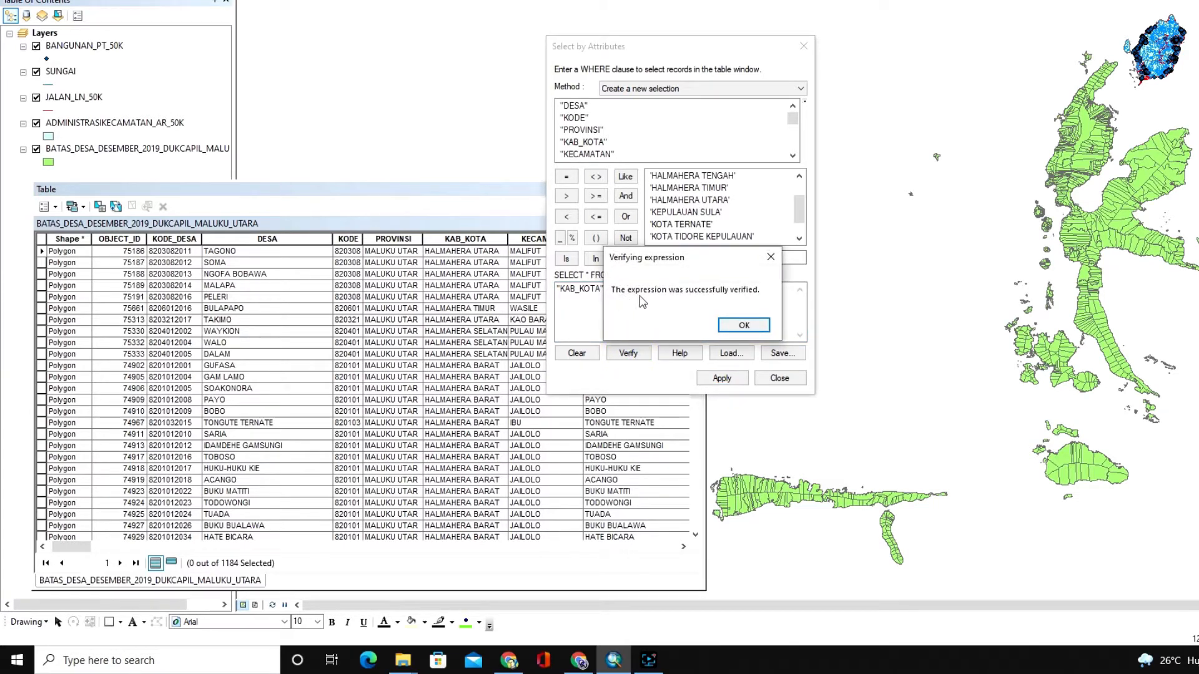
click(744, 325)
click(719, 381)
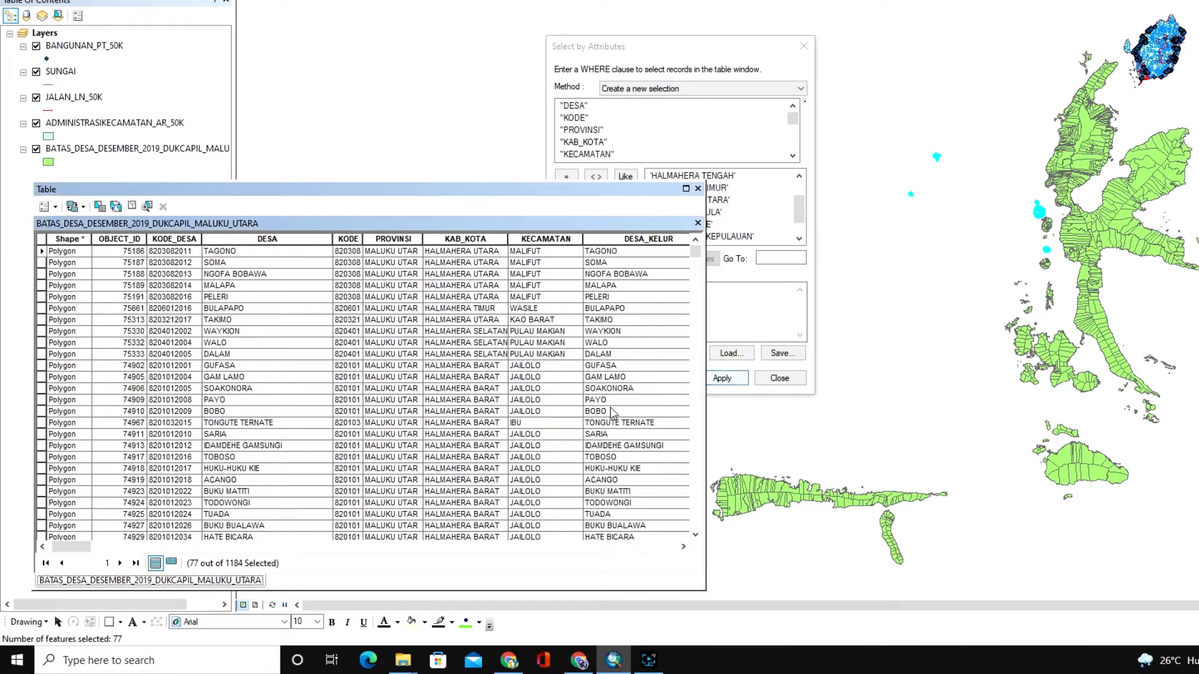
Replace the query with "KECAMATAN" = 'KAYOA' and apply it to select the matching villages
click(711, 45)
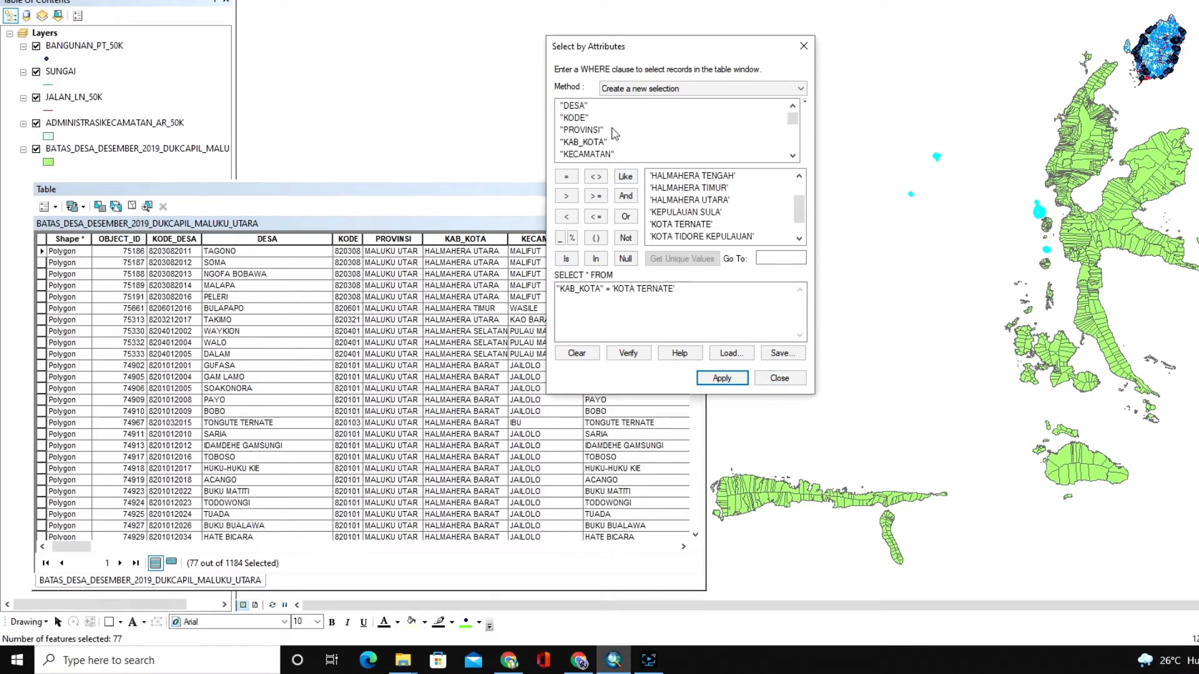
scroll(615, 133, down, 1)
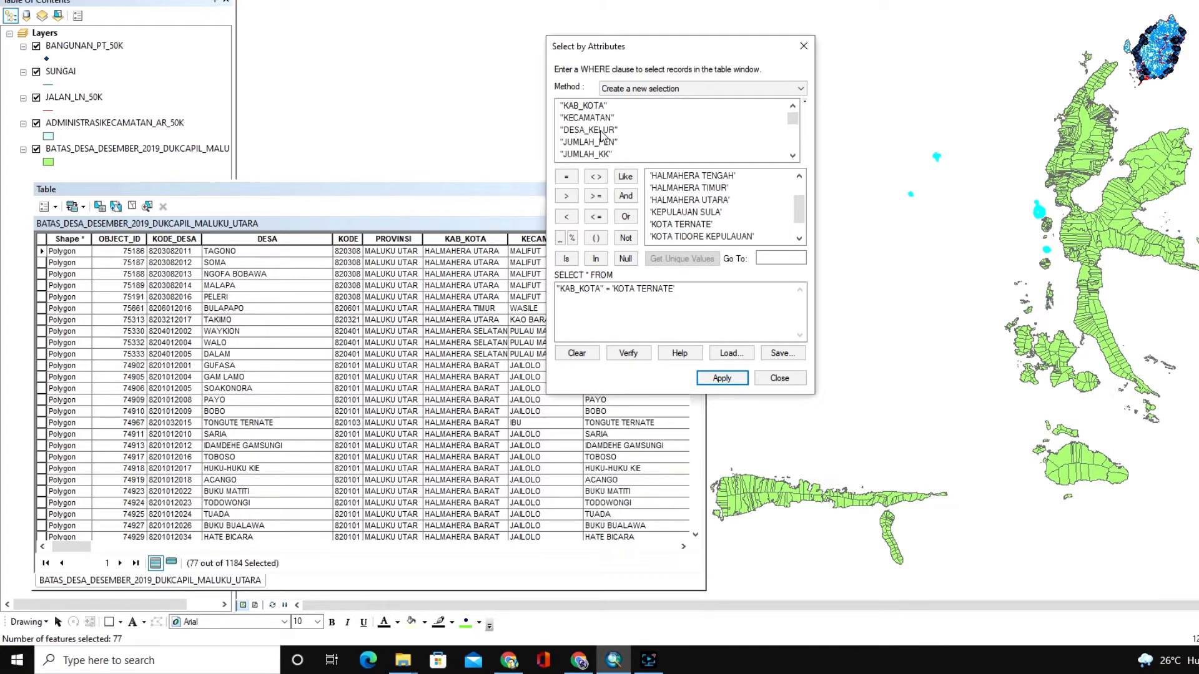
drag(700, 287, 566, 288)
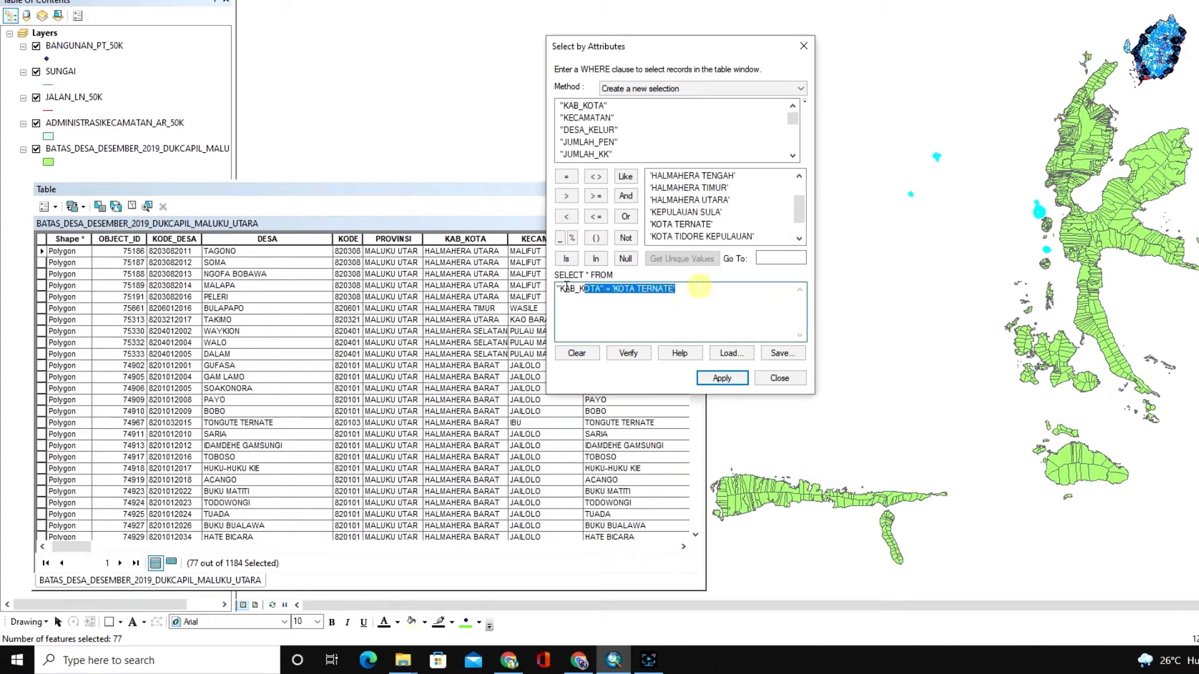
double_click(585, 117)
click(569, 179)
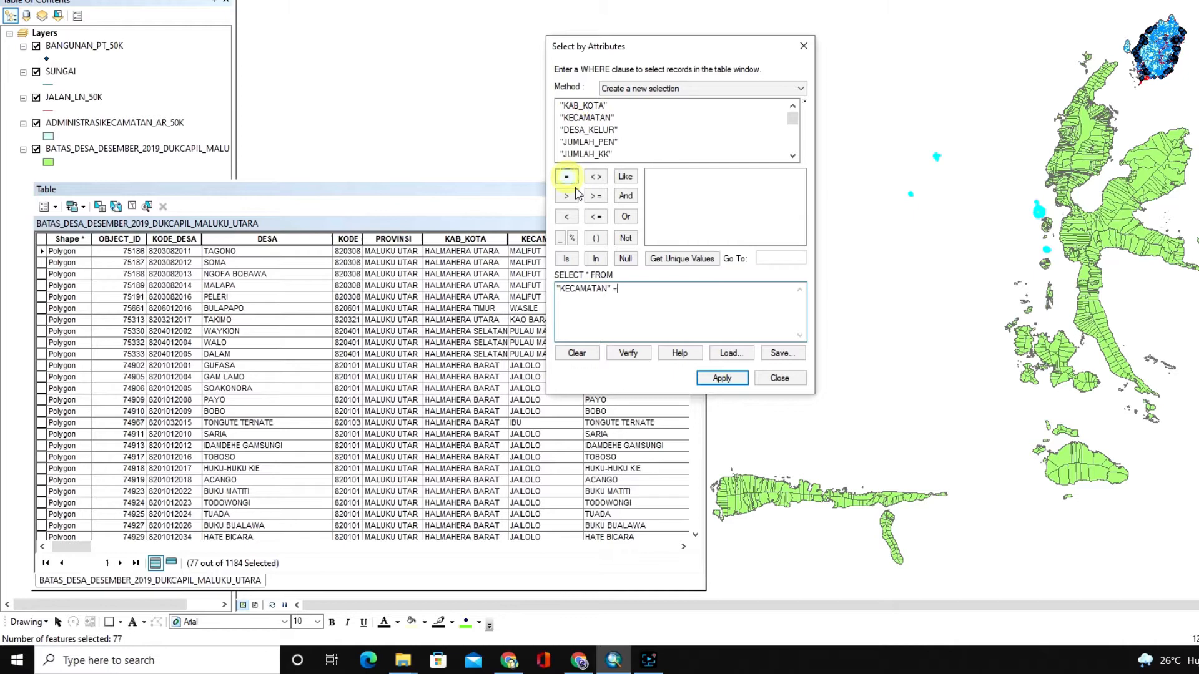
click(679, 258)
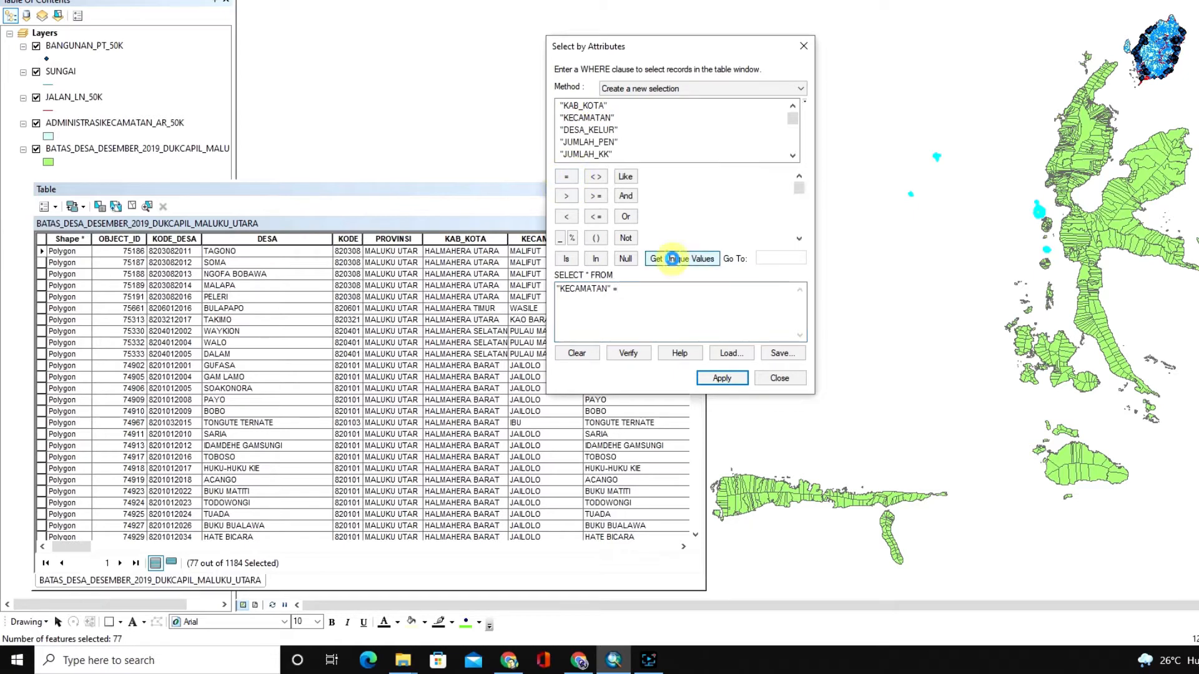
scroll(707, 207, down, 5)
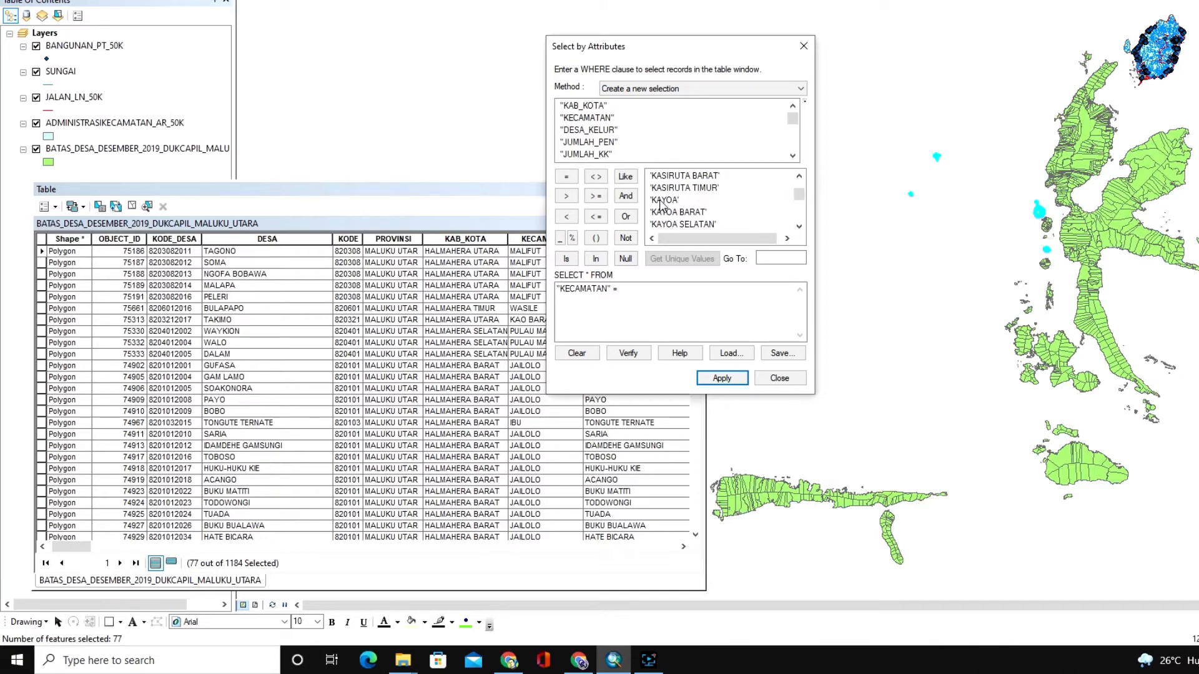
double_click(663, 200)
click(722, 378)
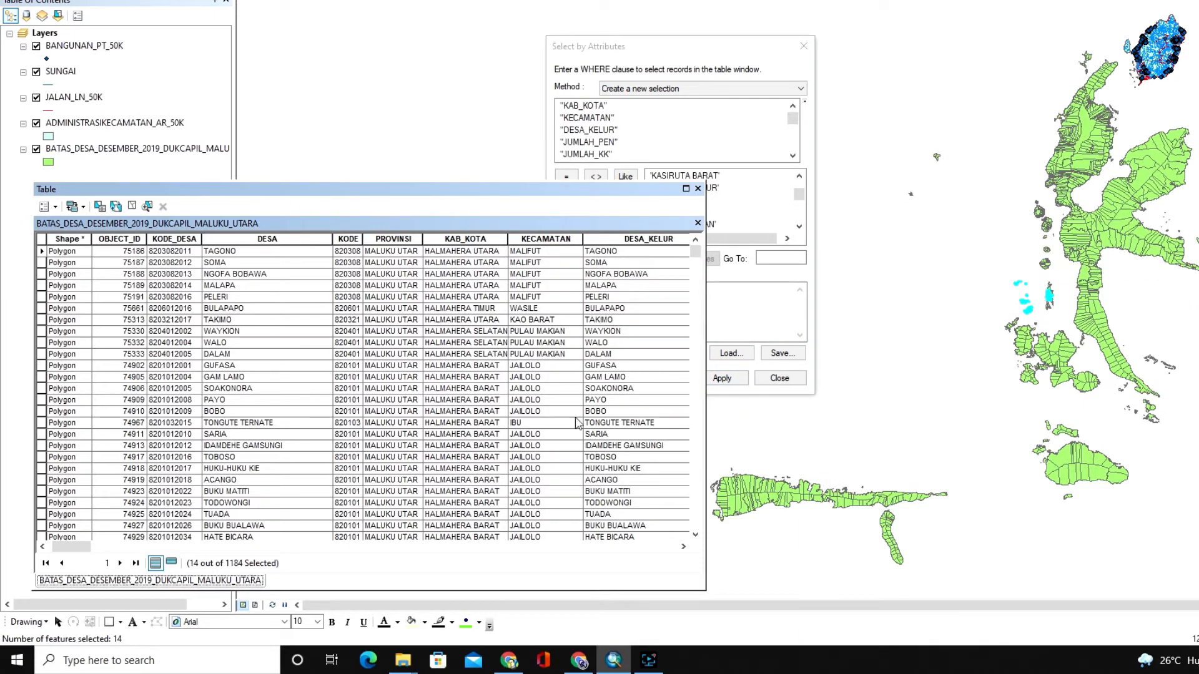
Replace the query with "DESA" LIKE 'AKE%' to match village names beginning with AKE
click(705, 54)
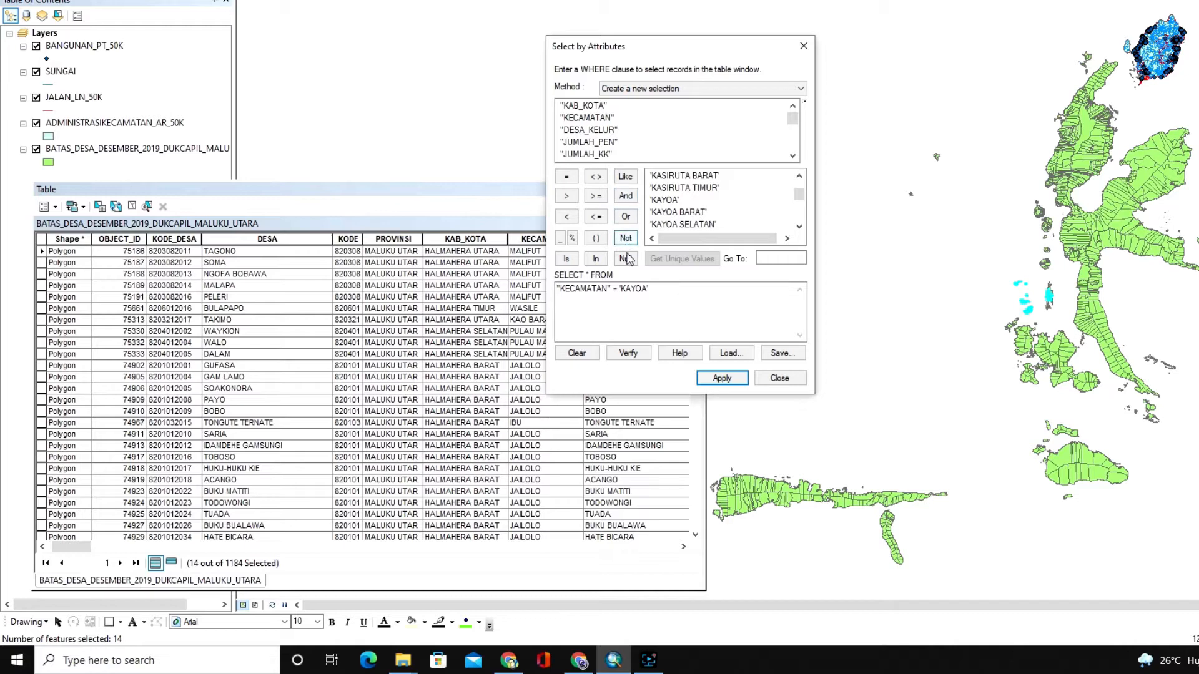
drag(677, 289, 520, 287)
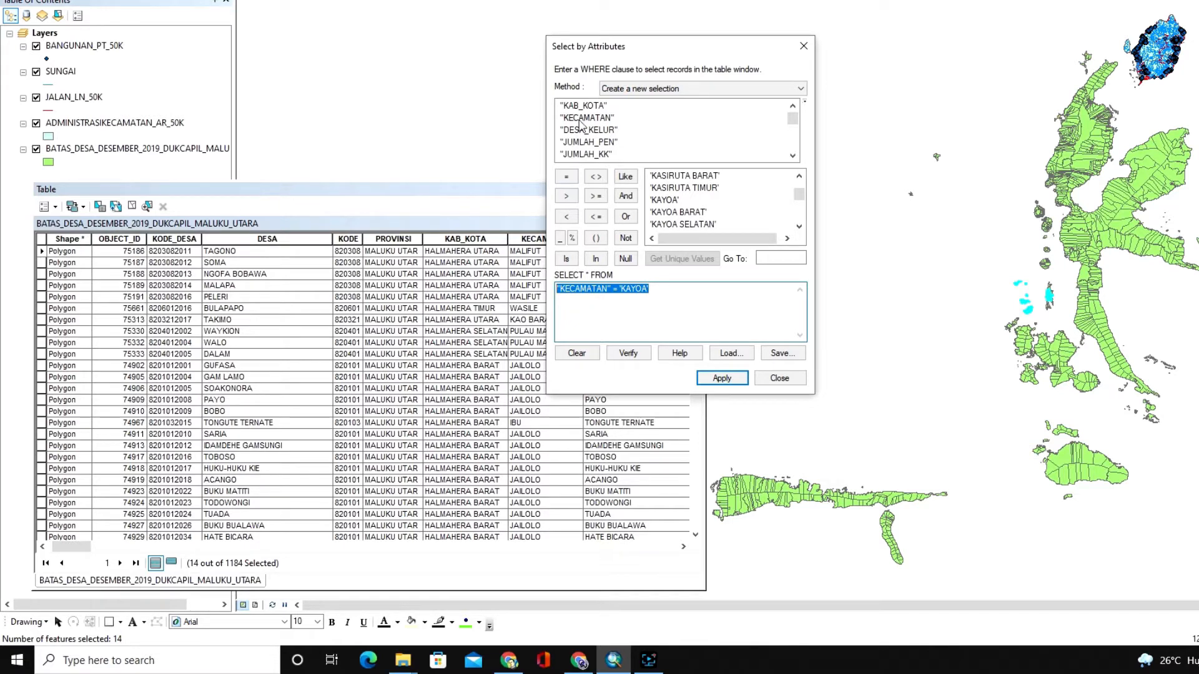
scroll(579, 134, up, 2)
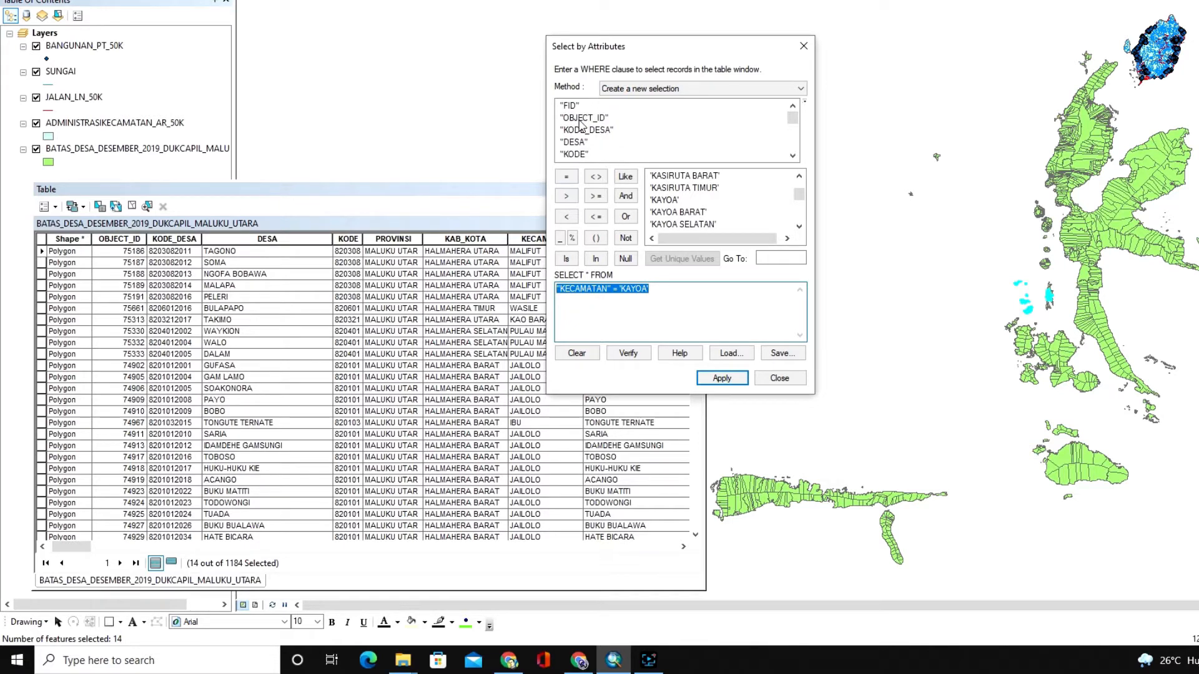
double_click(581, 142)
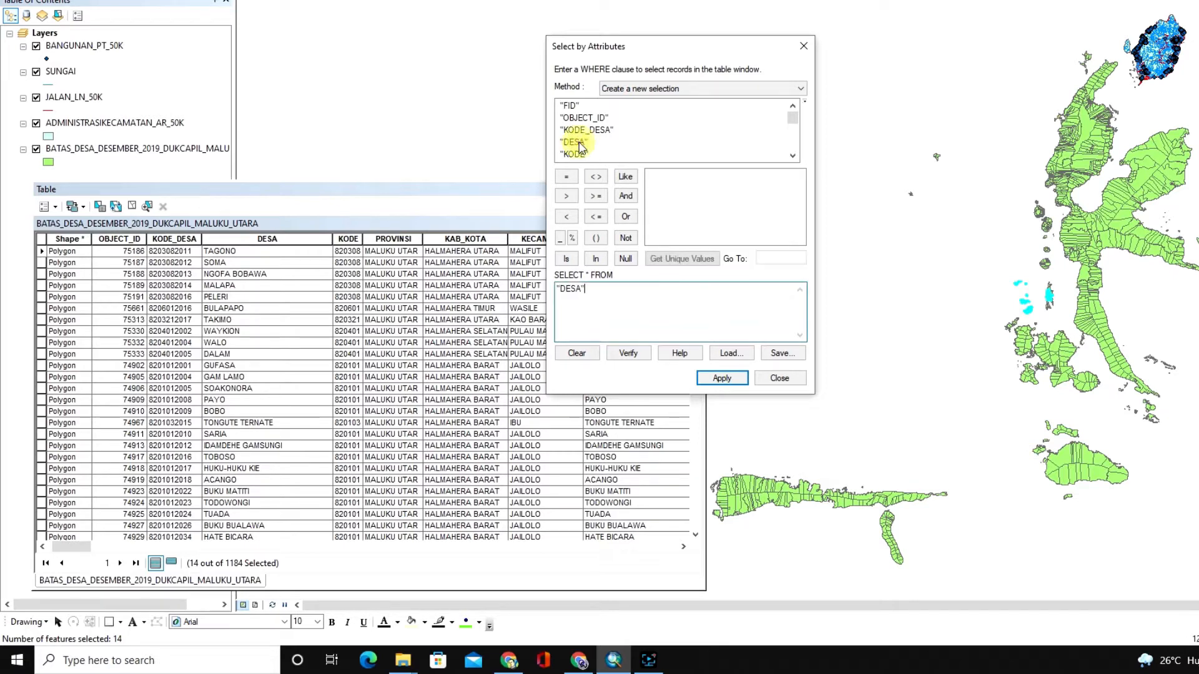
click(625, 177)
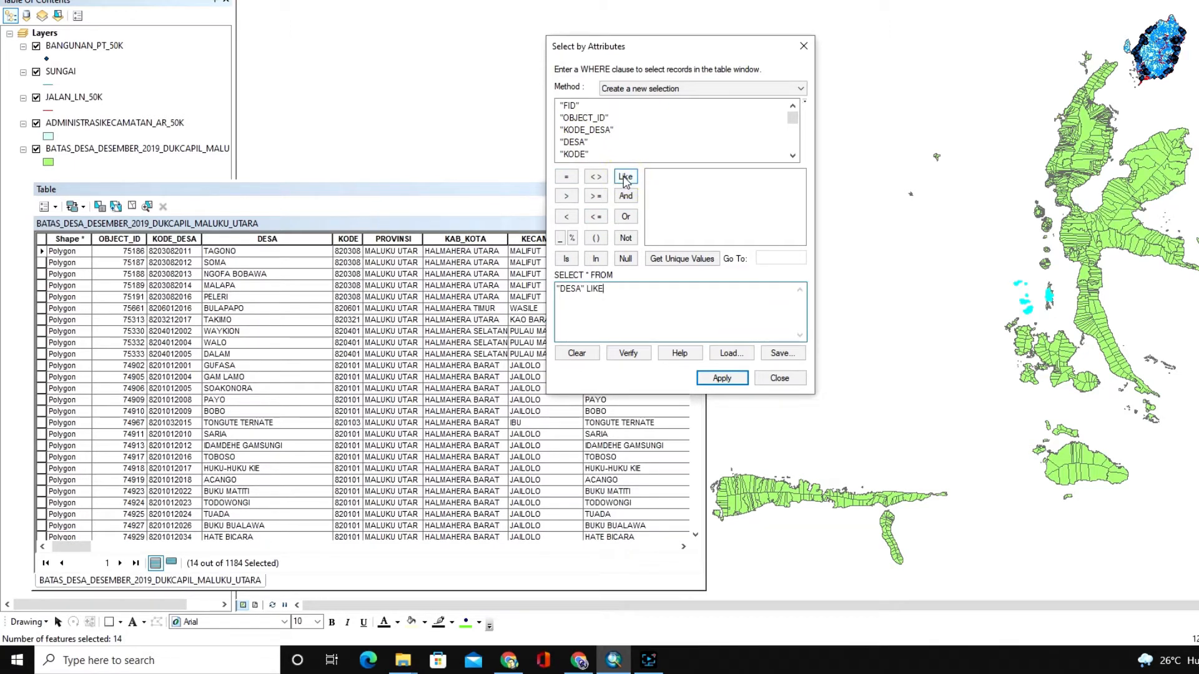
click(681, 261)
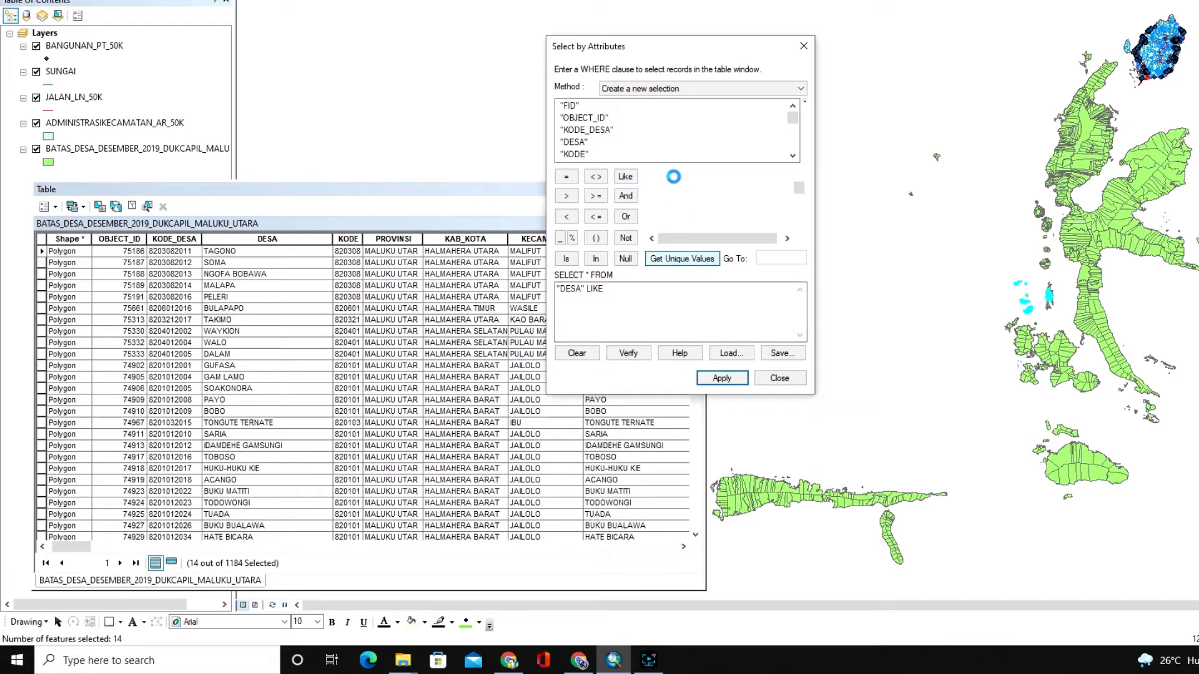
scroll(660, 213, down, 5)
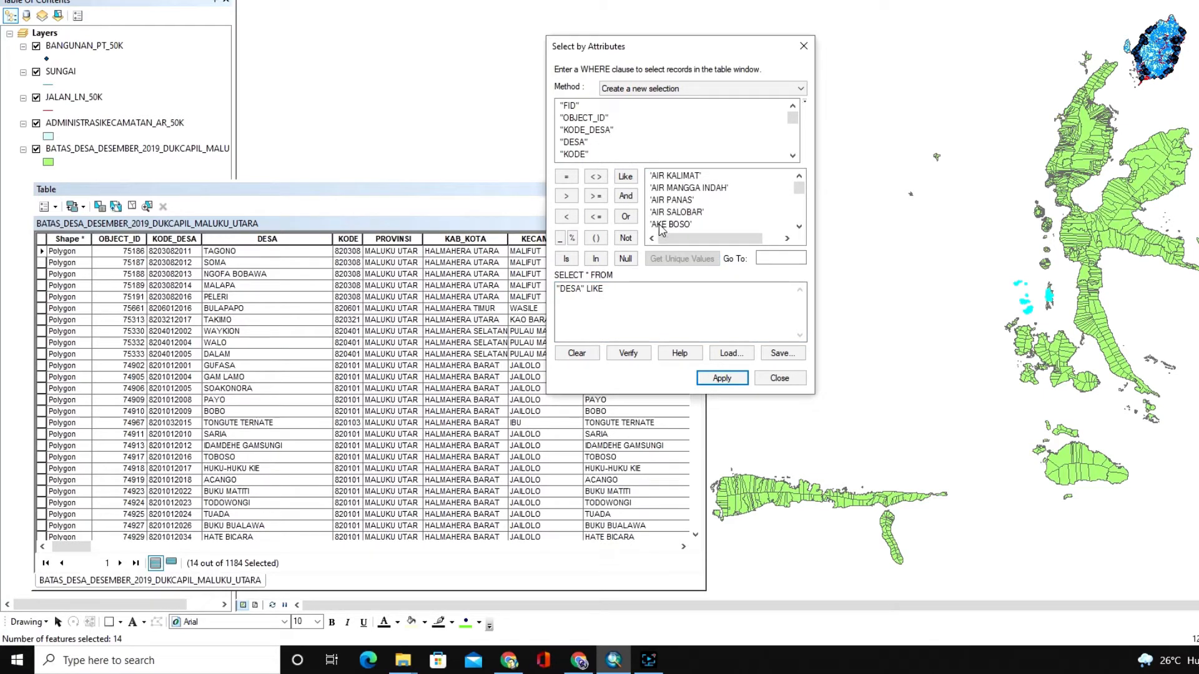
double_click(665, 225)
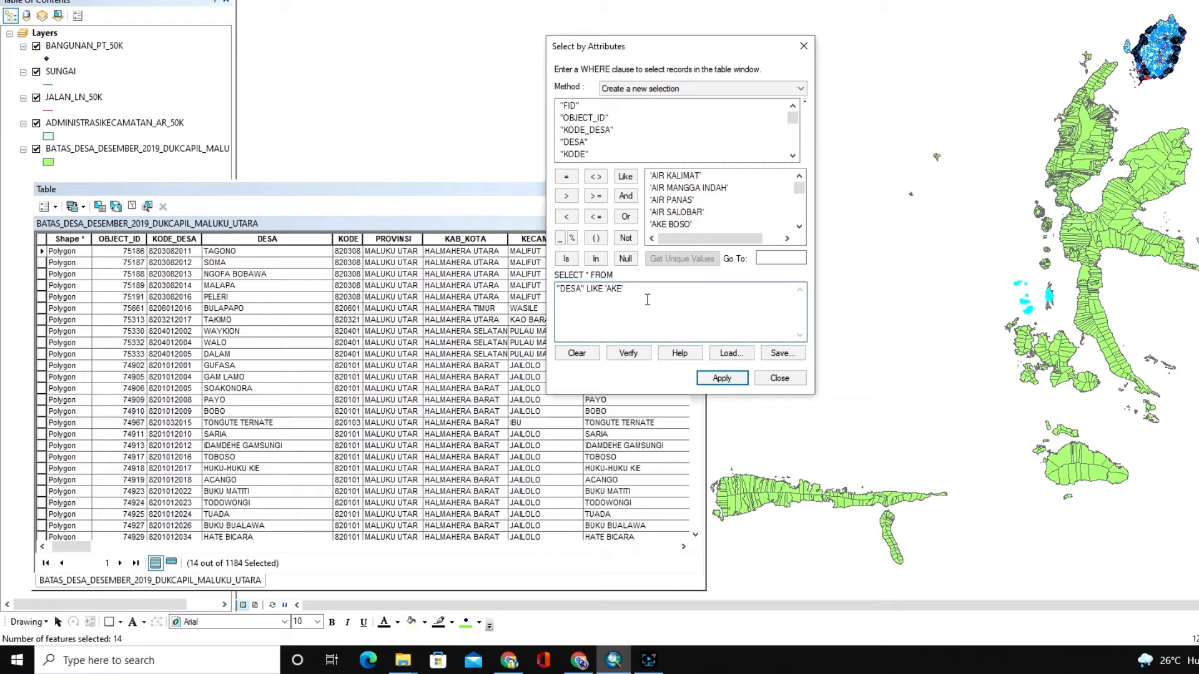
click(572, 239)
Verify the village name expression and apply it as a new selection
click(628, 353)
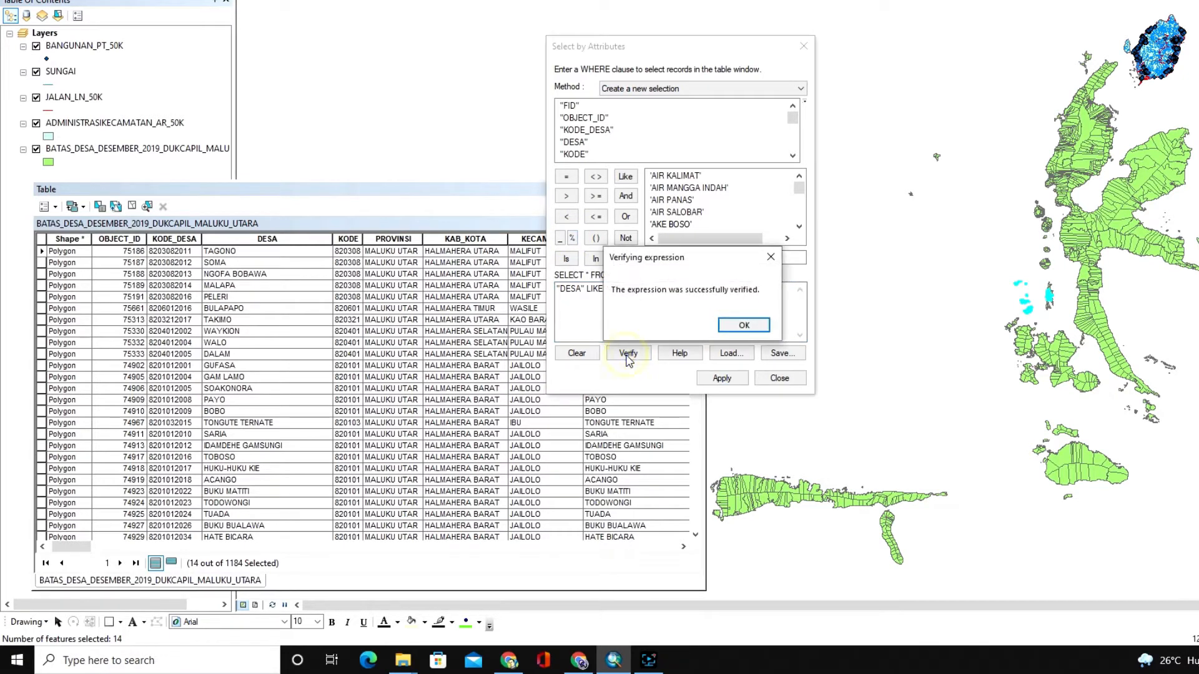
click(744, 325)
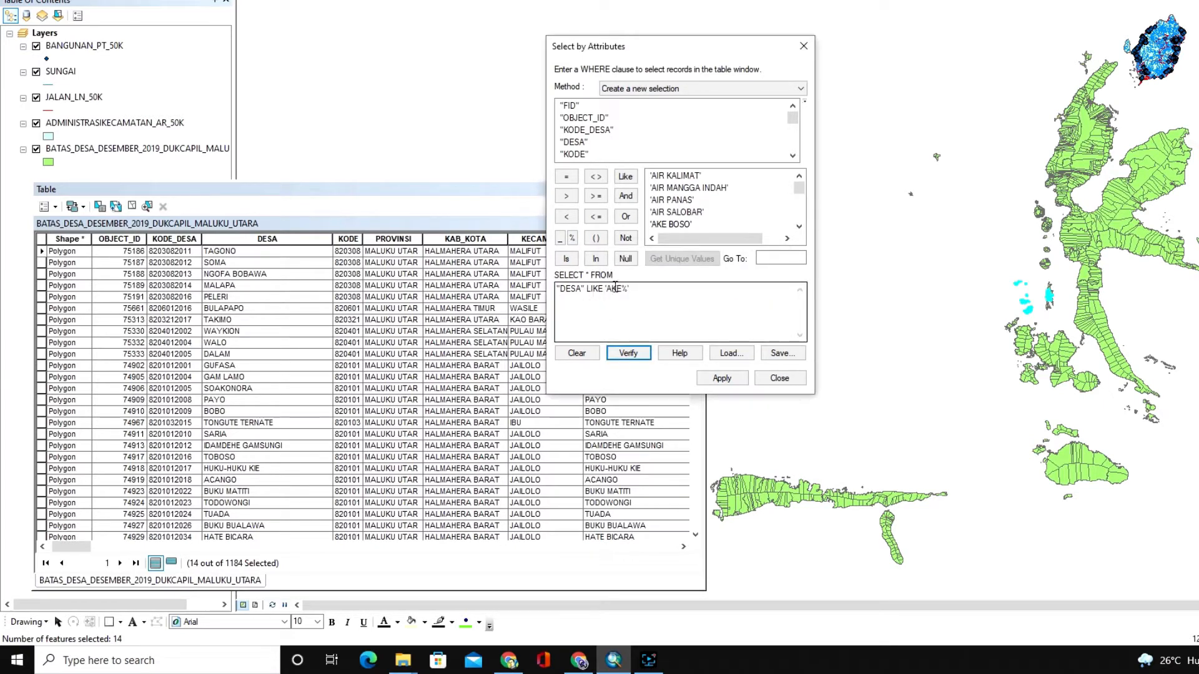
click(724, 379)
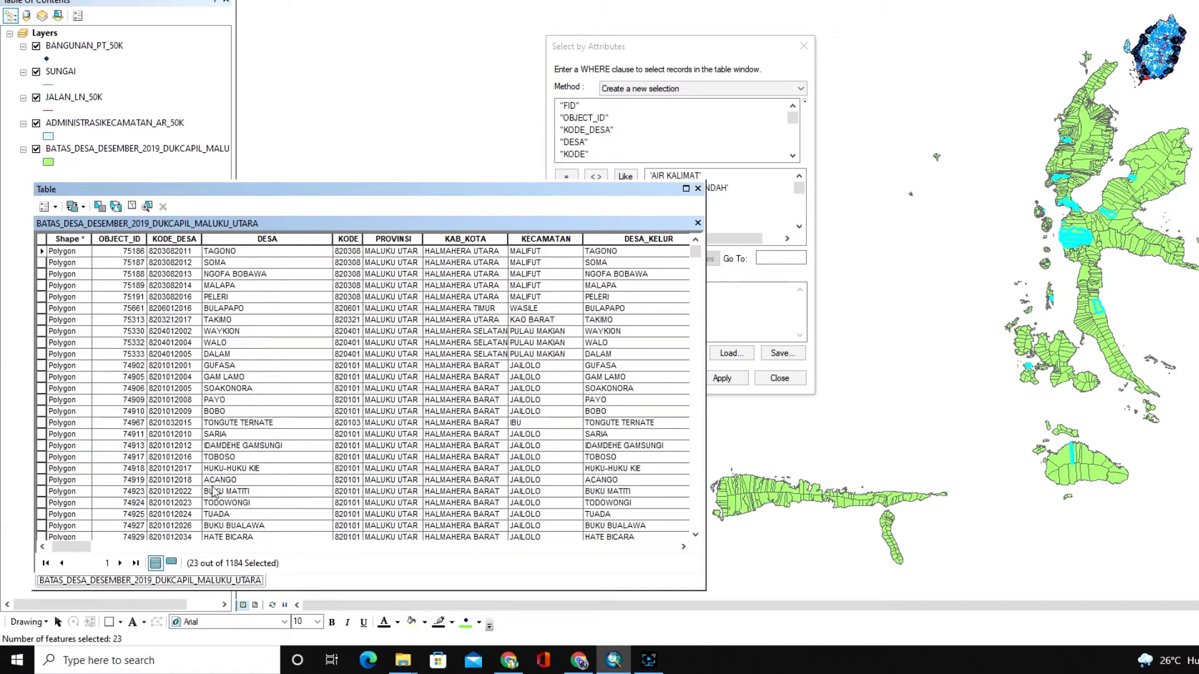
View only the selected village records, then return to all records and clear the selection
click(172, 564)
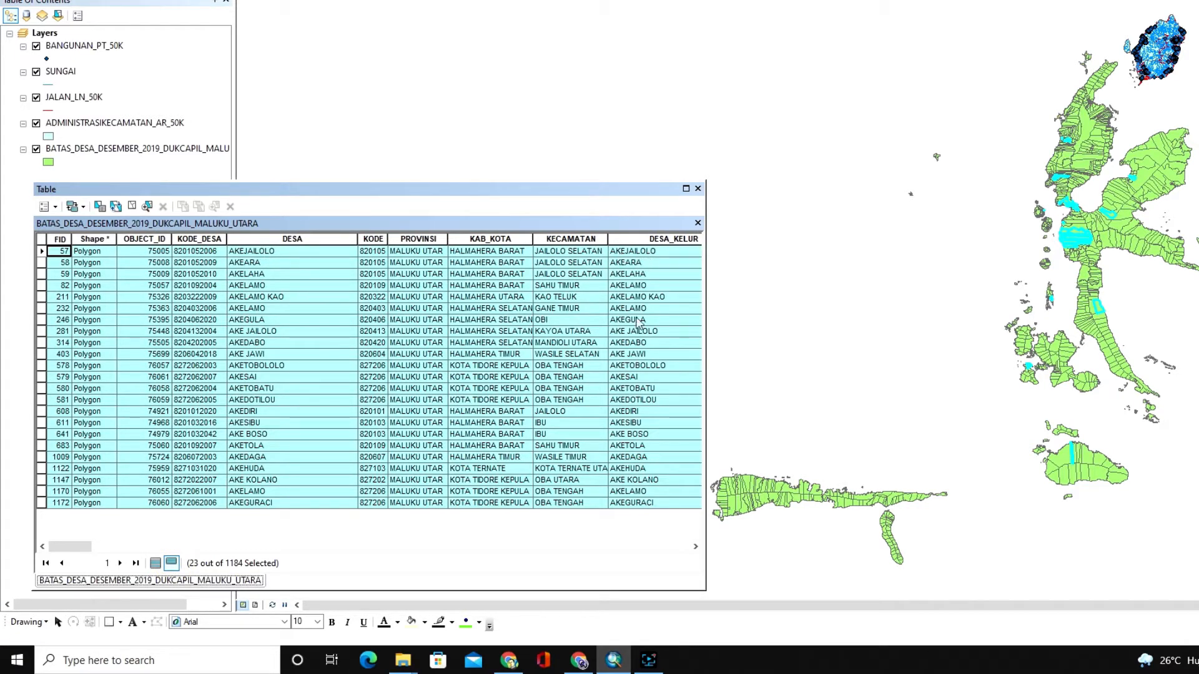
click(154, 564)
click(131, 206)
Start a new attribute selection on the village layer and replace the old expression with the condition "JUMLAH_PEN" >1000
click(166, 22)
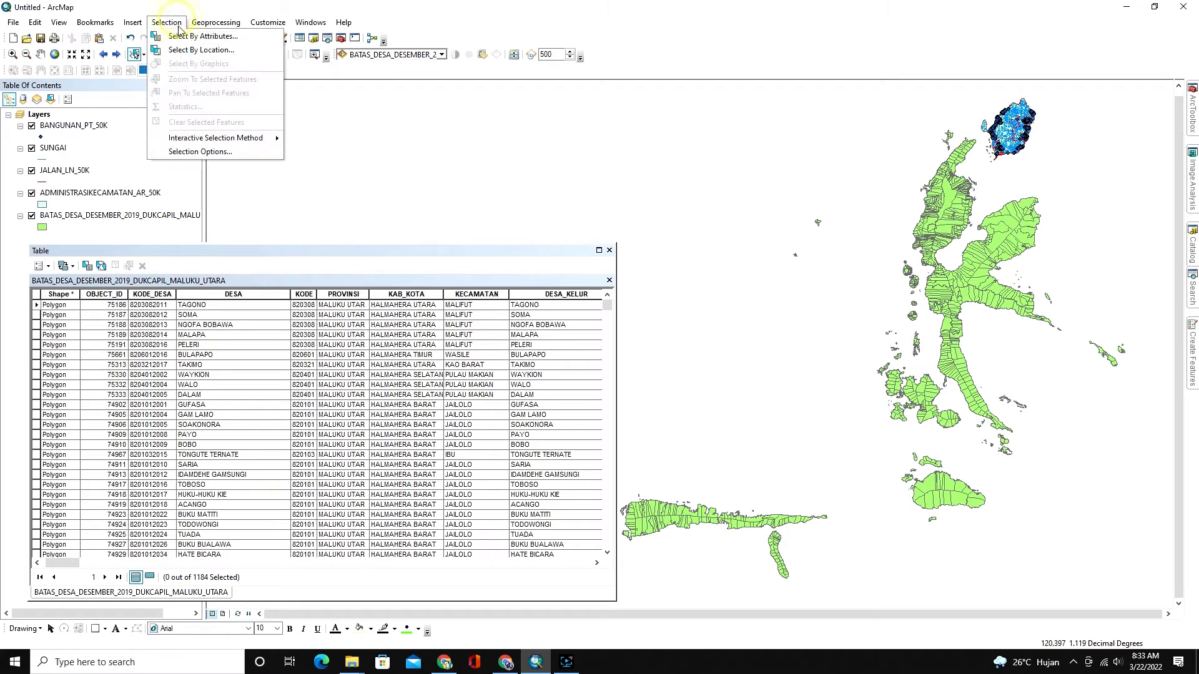
click(187, 72)
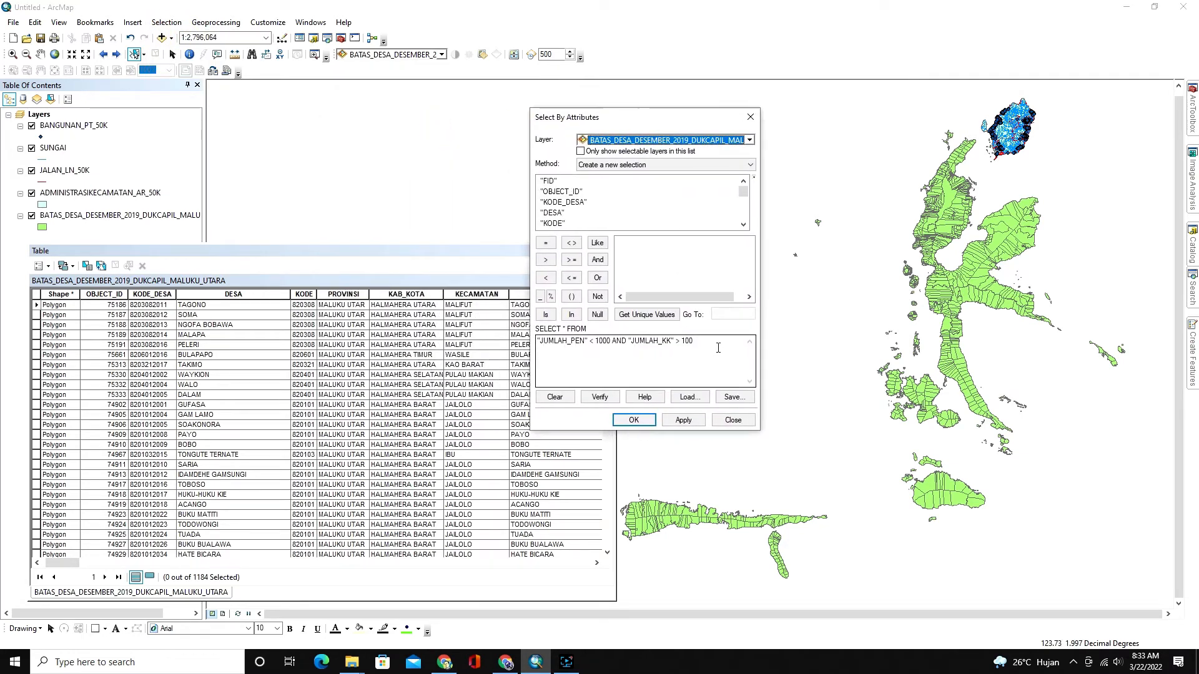
drag(718, 349, 497, 336)
key(Delete)
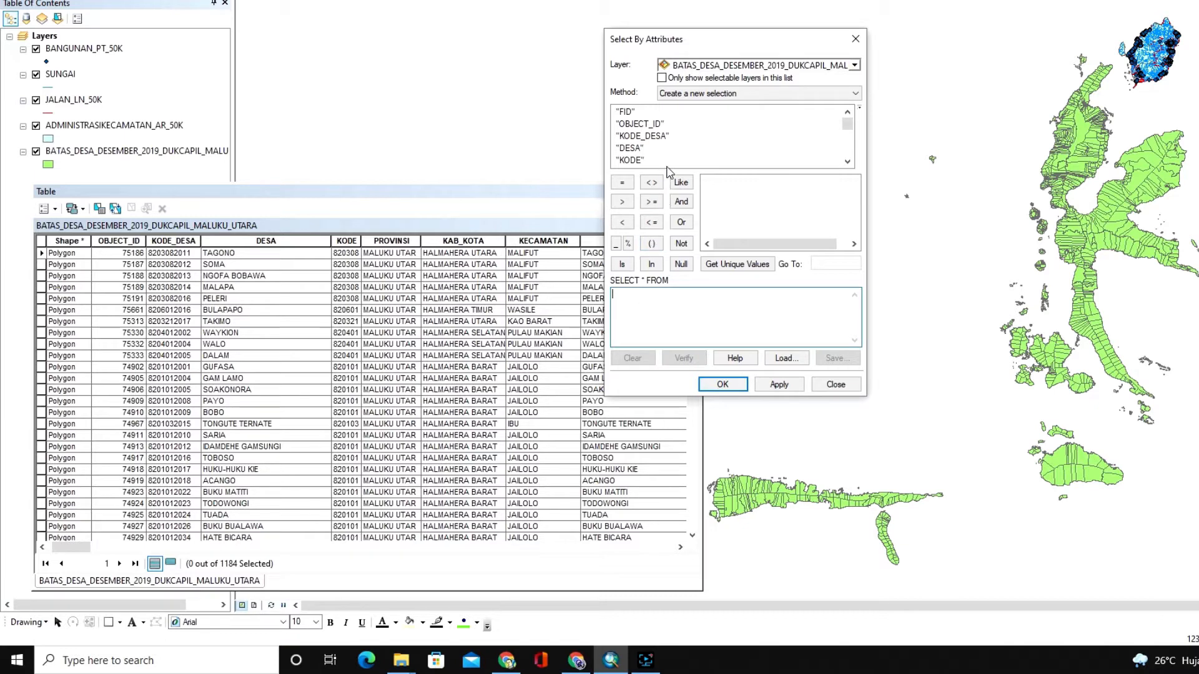
scroll(638, 138, down, 2)
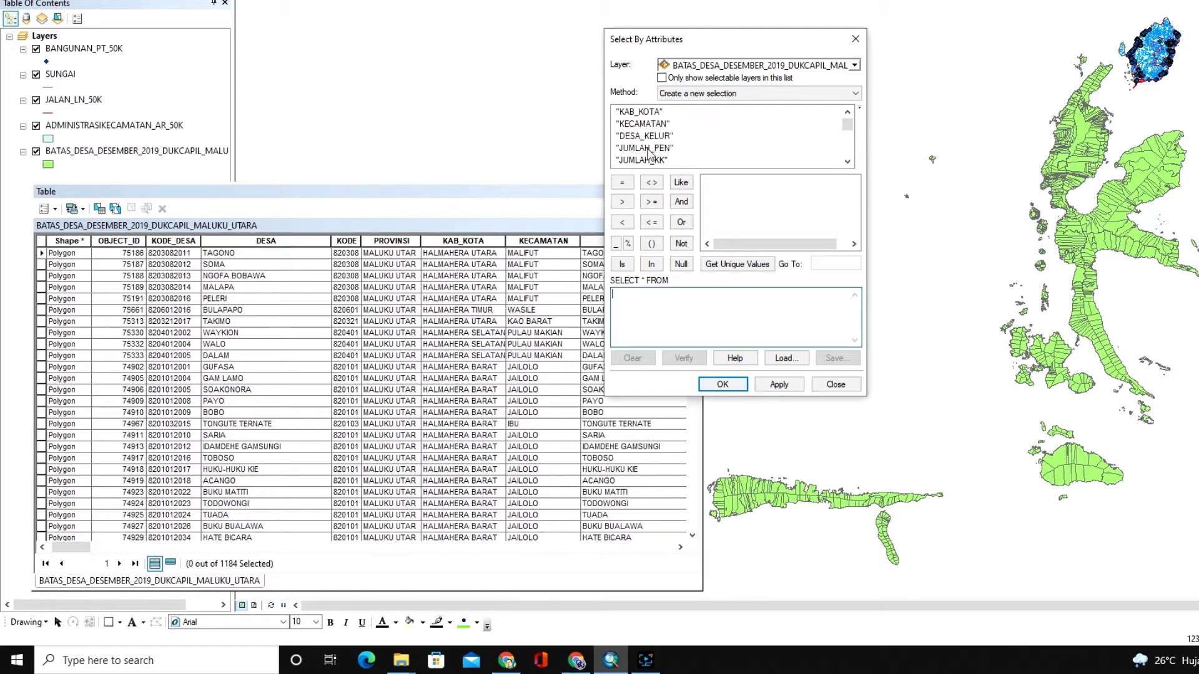
double_click(647, 148)
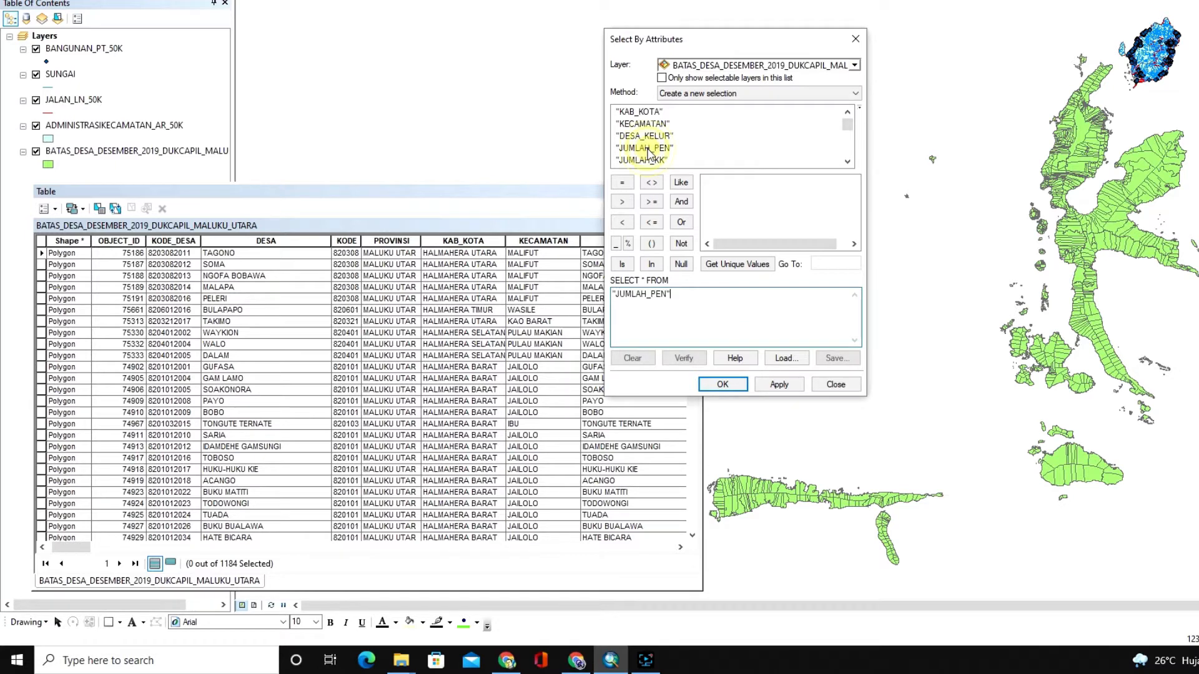
click(622, 201)
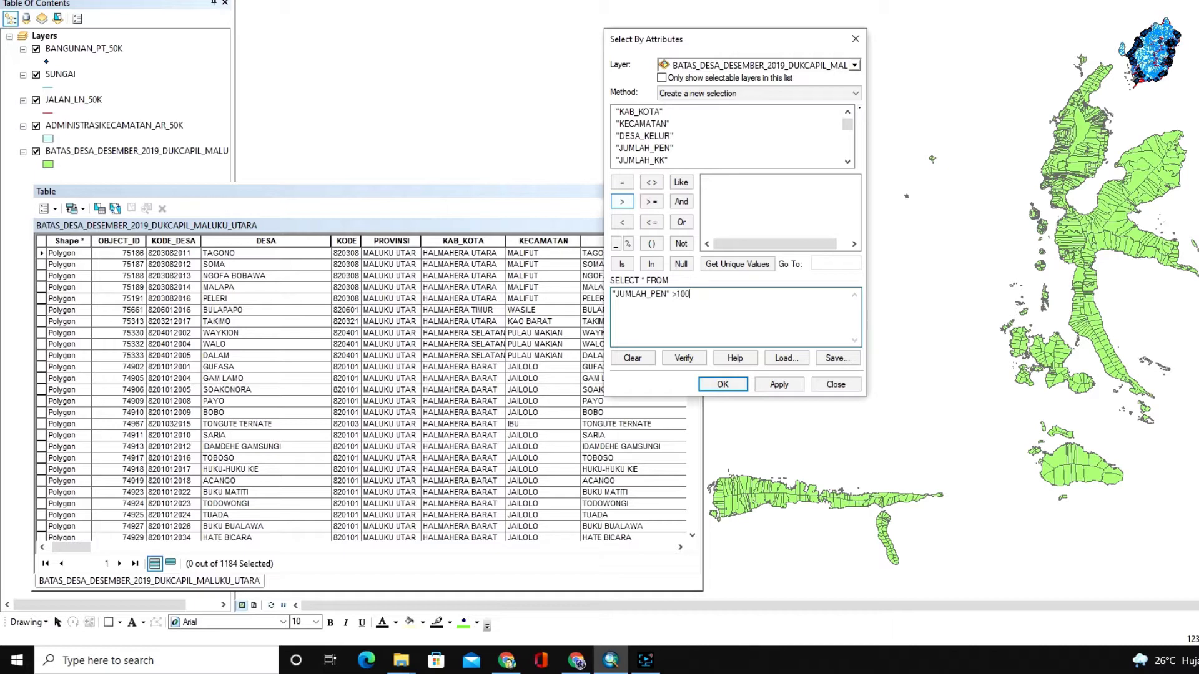
Extend the query with the second condition AND "JUMLAH_KK" <200
click(681, 202)
double_click(642, 161)
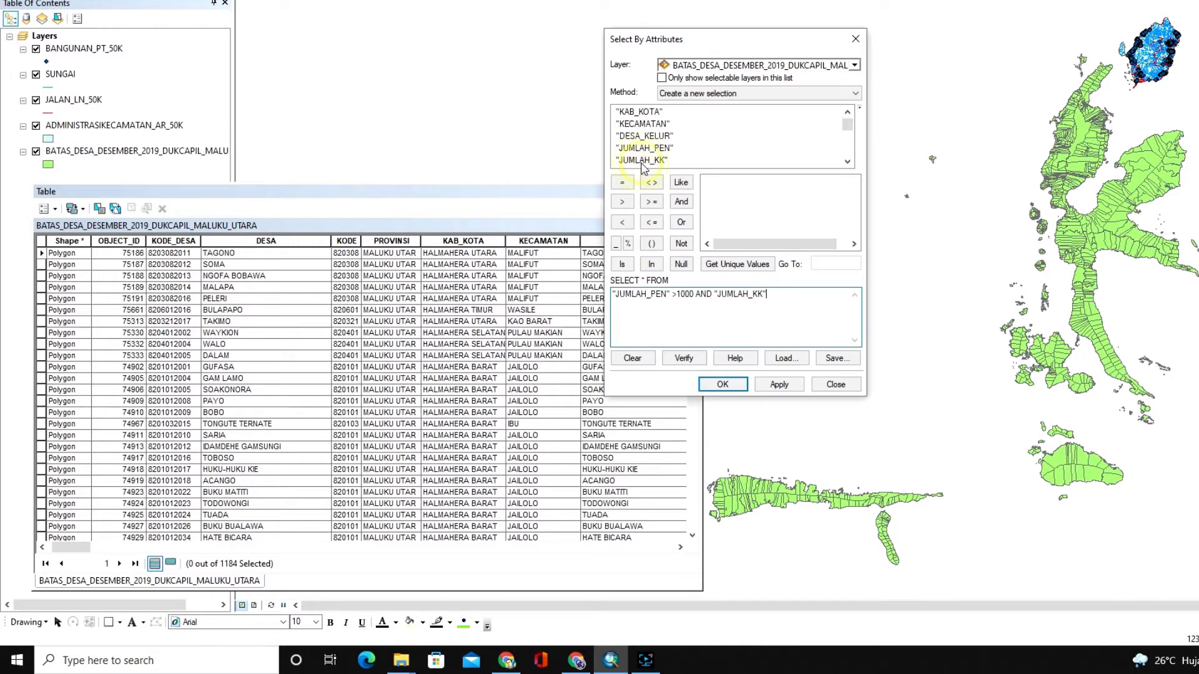
click(622, 222)
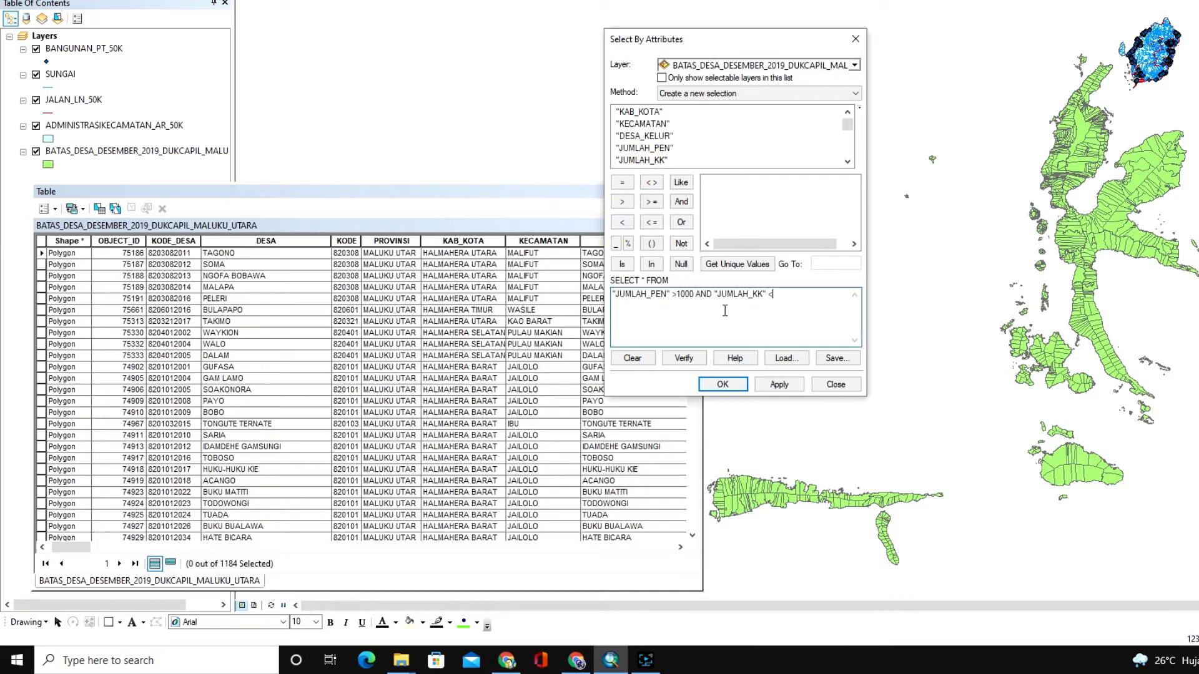
text(200)
Verify the combined population and household expression and apply it as a new selection
click(679, 359)
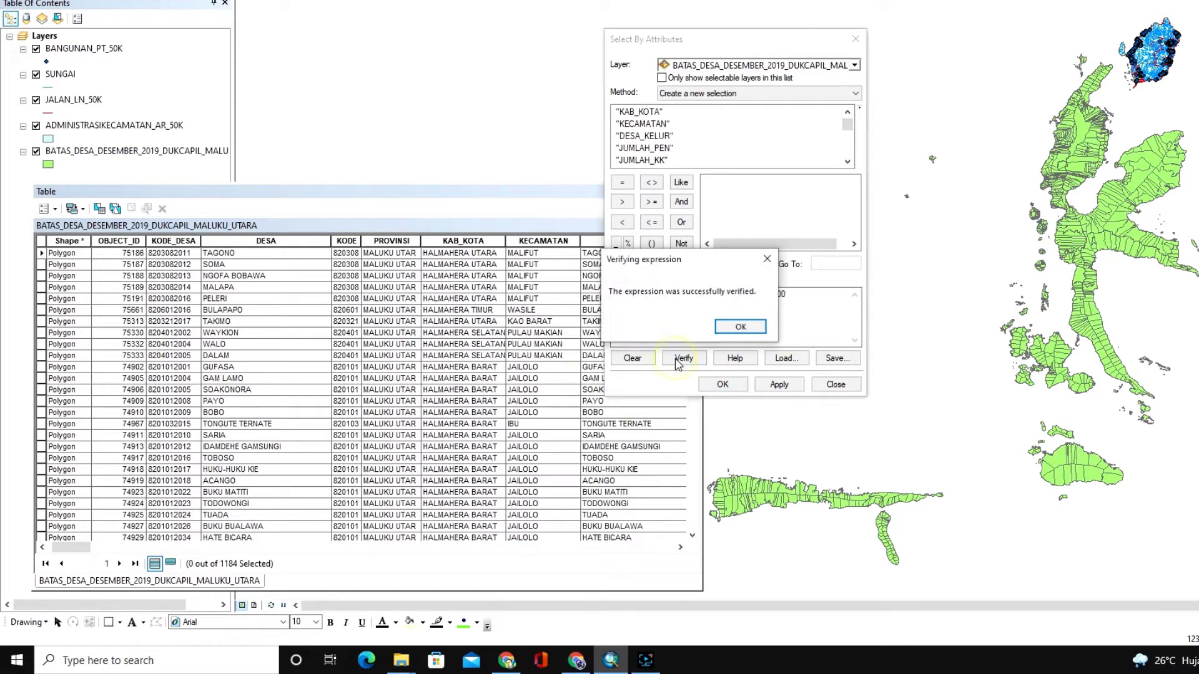
click(740, 326)
click(774, 386)
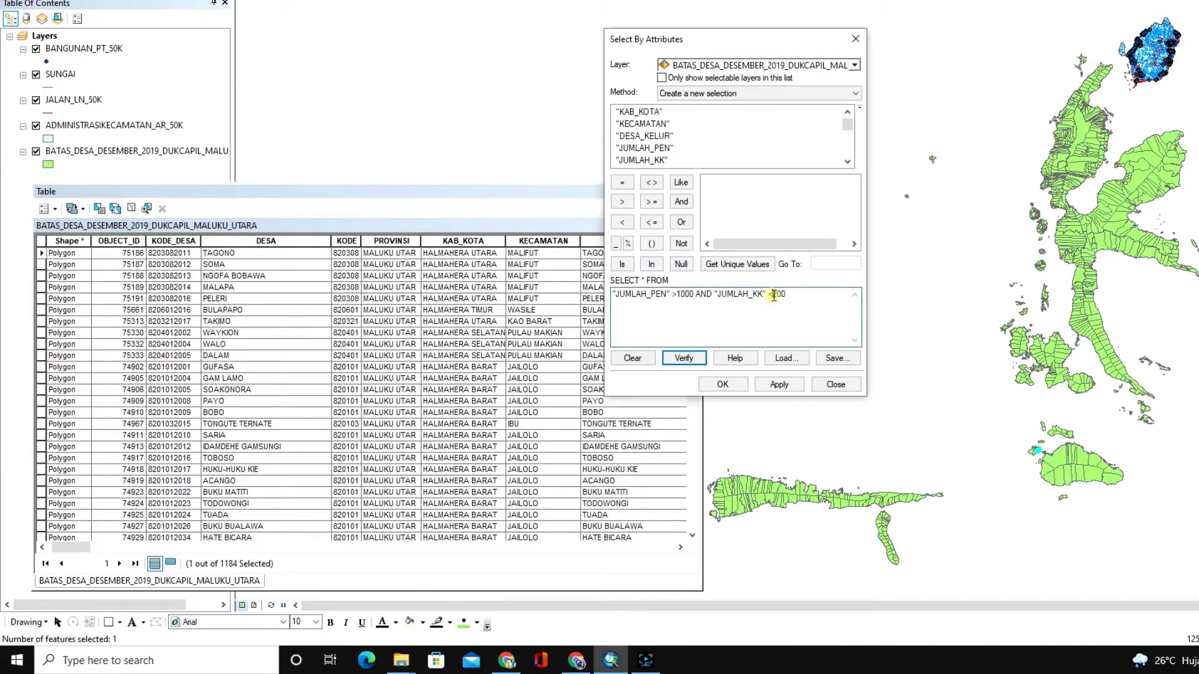
Lower the "JUMLAH_KK" limit in the query to <100 and apply the selection again
drag(773, 296, 787, 299)
text(10)
click(778, 385)
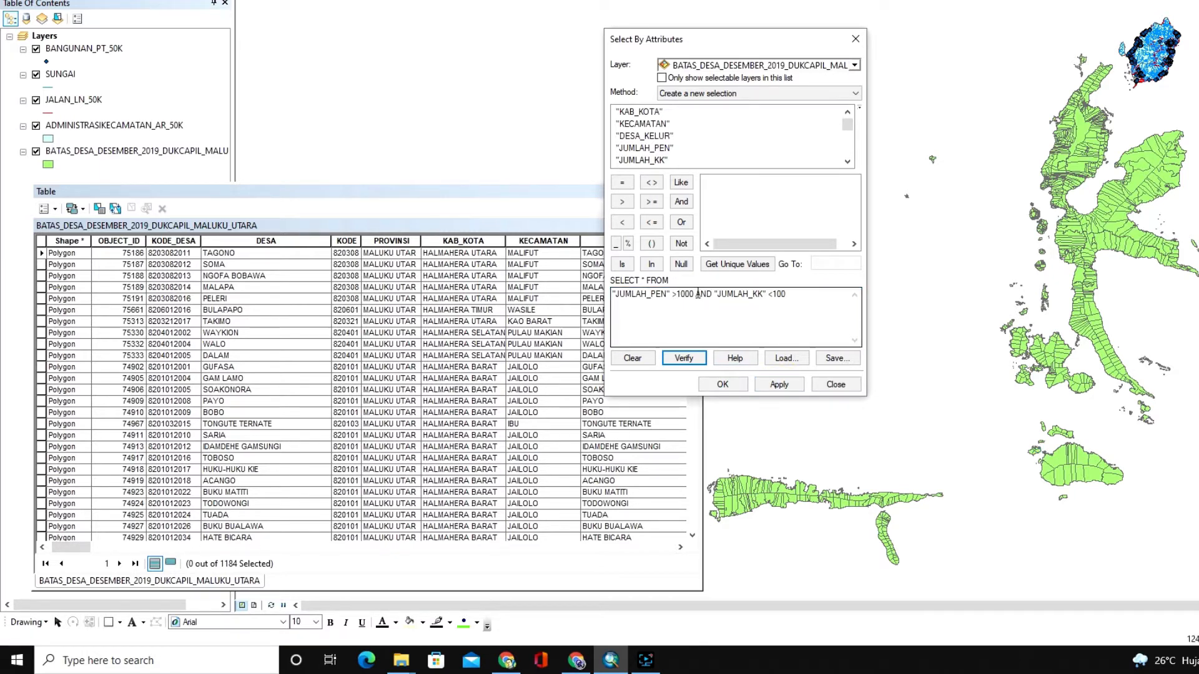
Replace the AND operator between the two conditions with OR, then verify and apply the query
drag(696, 294, 702, 294)
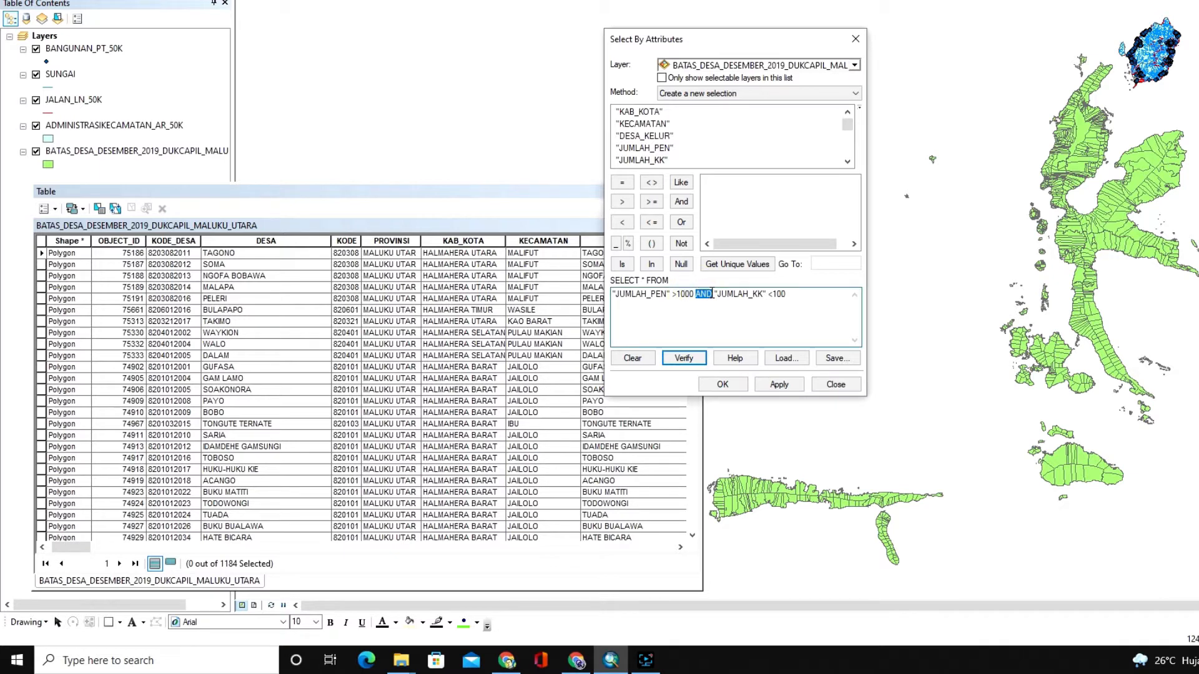
click(681, 221)
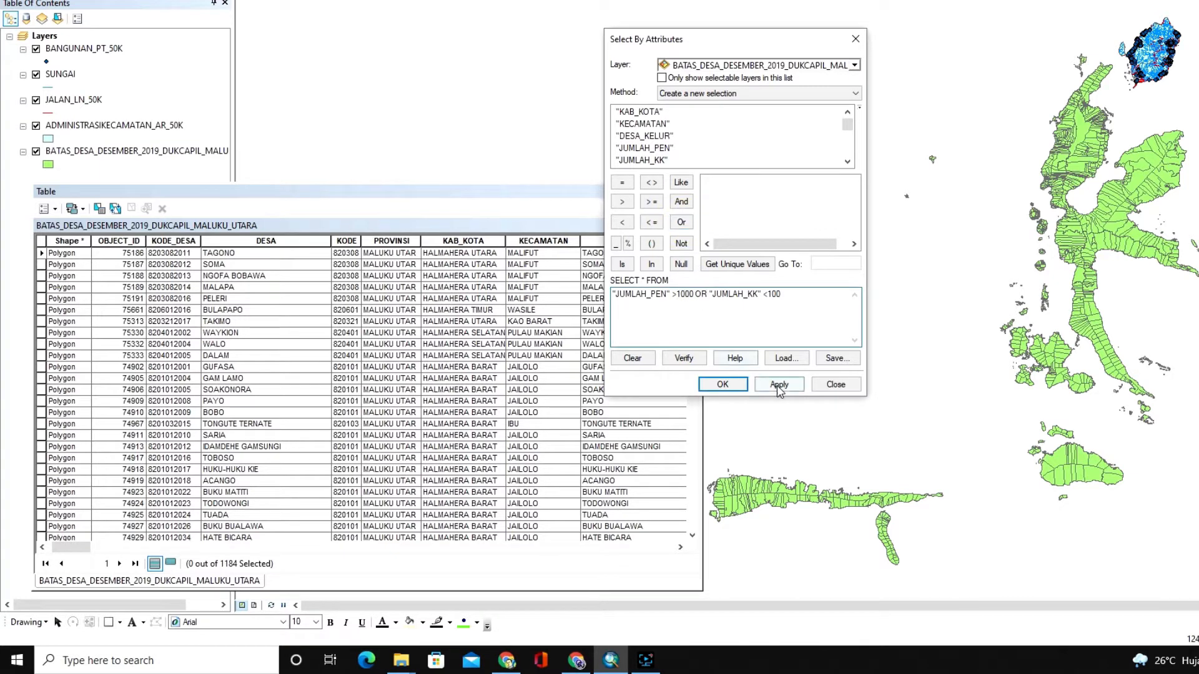
click(686, 358)
click(729, 327)
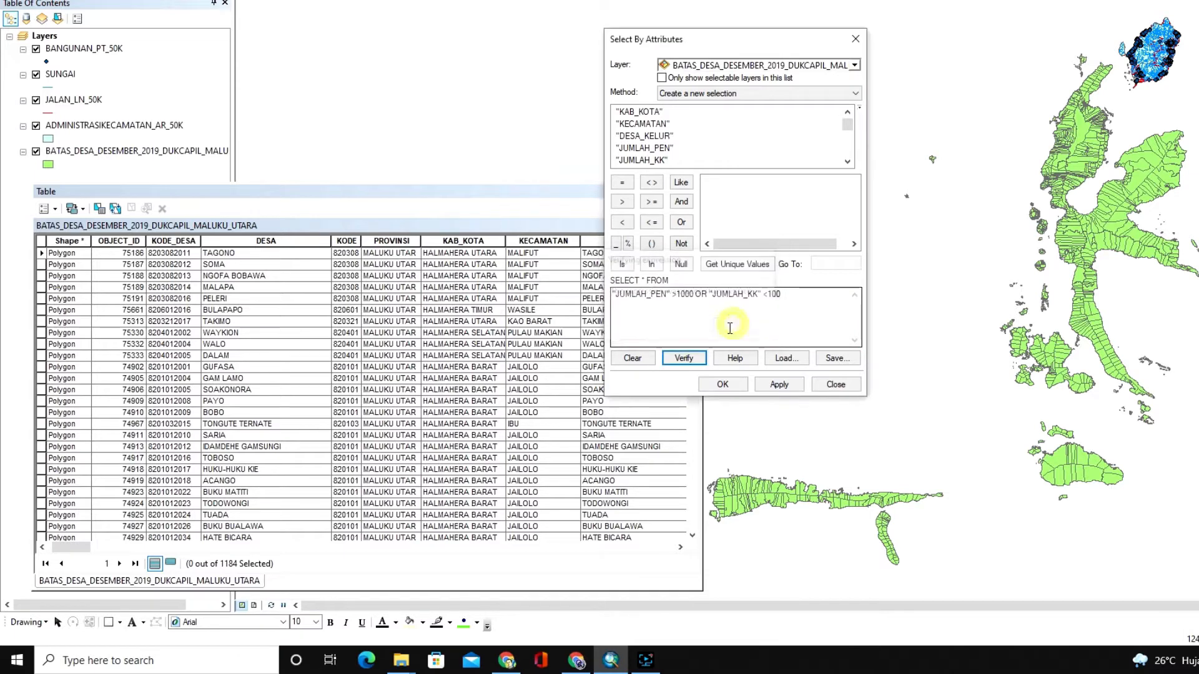
click(778, 384)
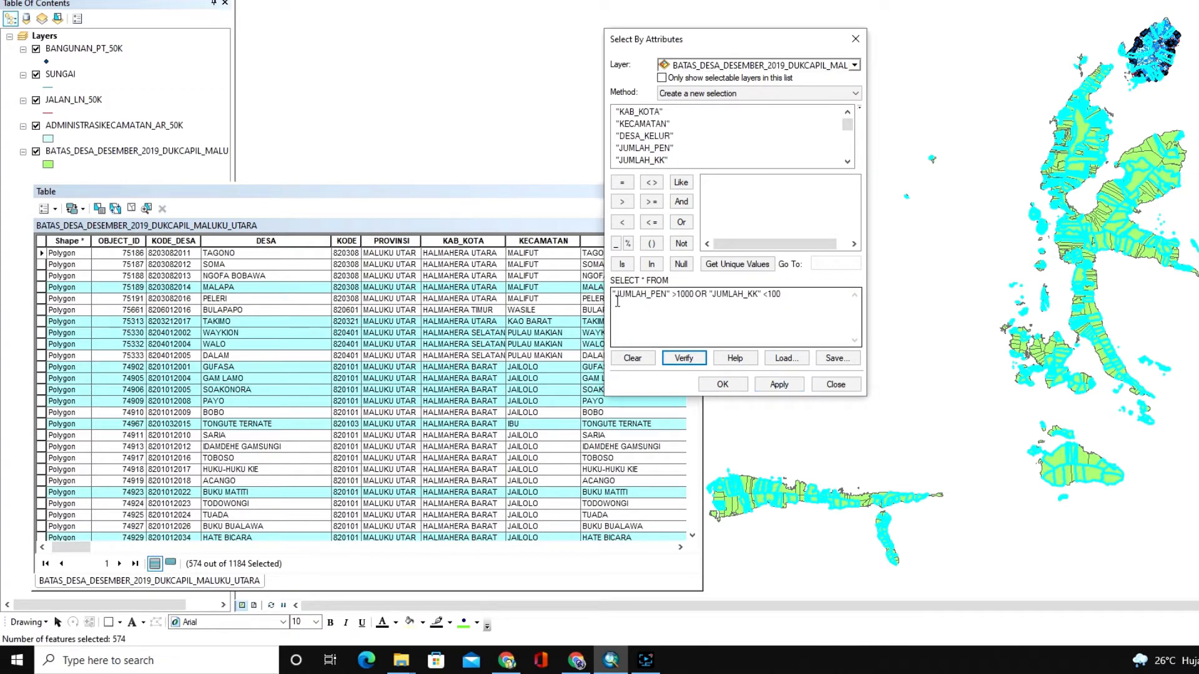
Examine the JUMLAH_PEN and JUMLAH_KK values of the selected villages in the attribute table
click(693, 295)
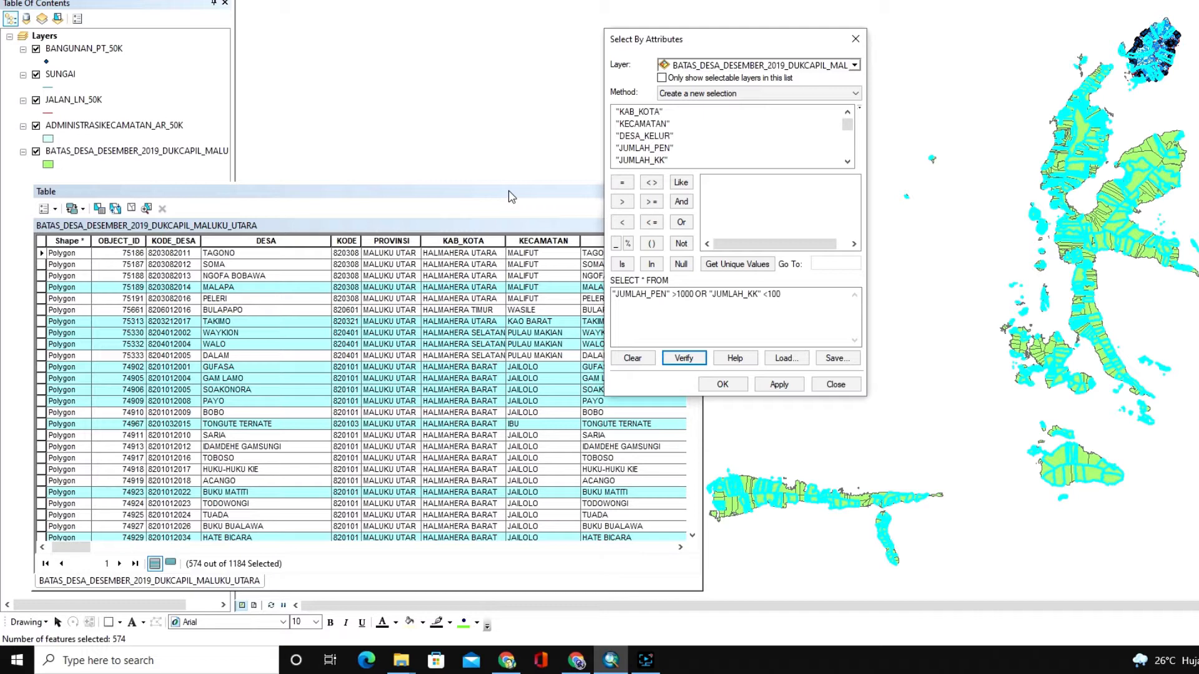
click(511, 197)
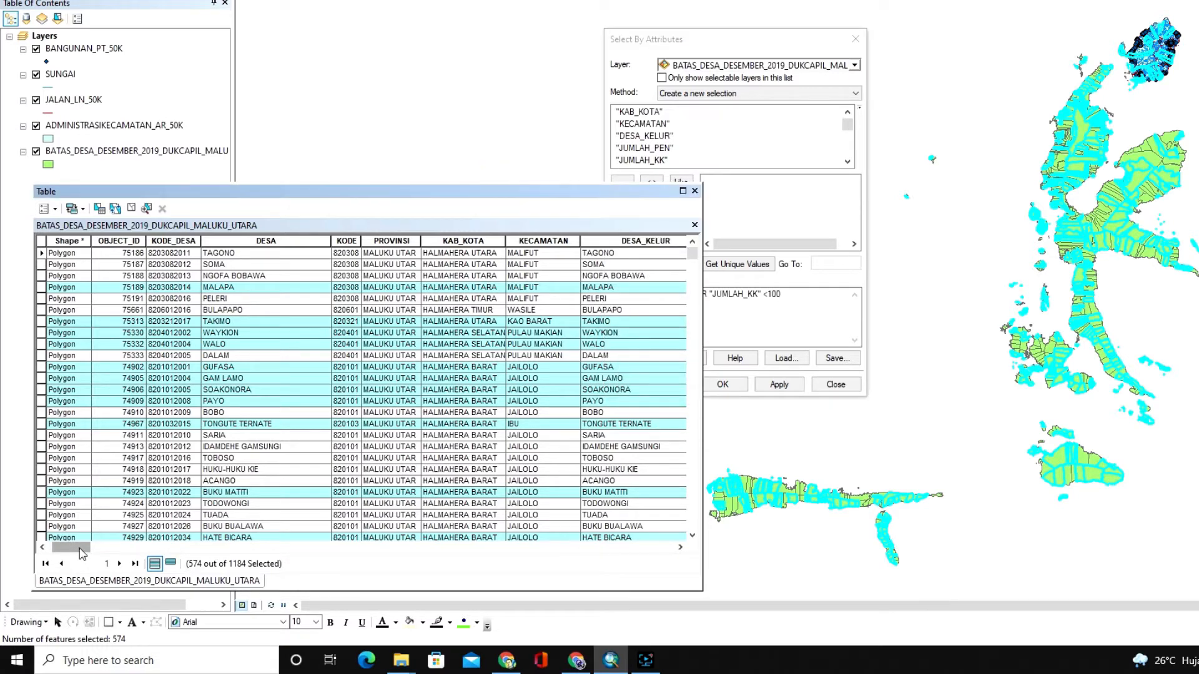
drag(72, 548, 102, 553)
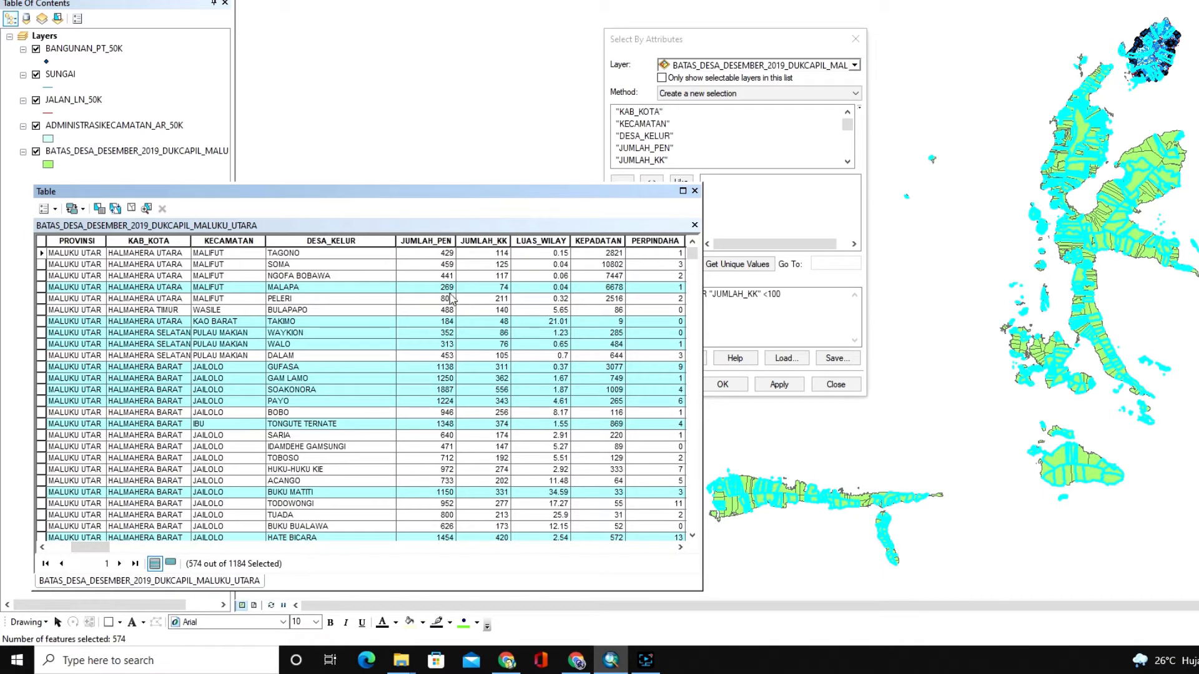
Change the OR operator back to AND in the query and apply it
drag(751, 41, 783, 41)
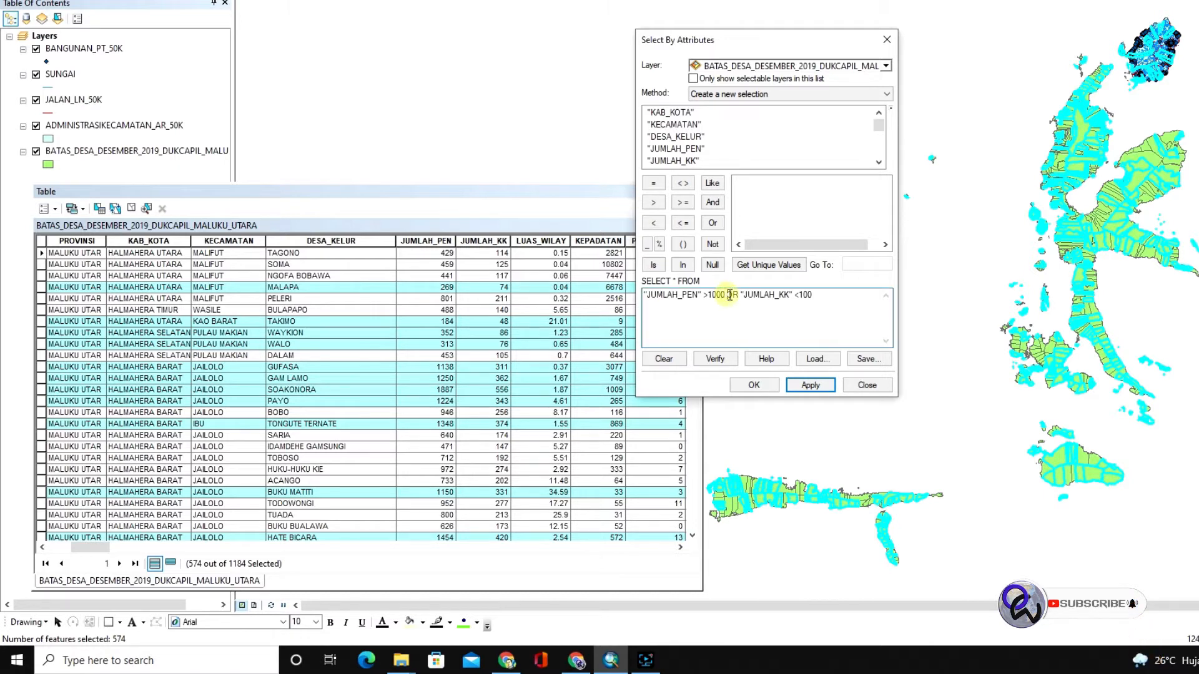
drag(726, 295, 737, 297)
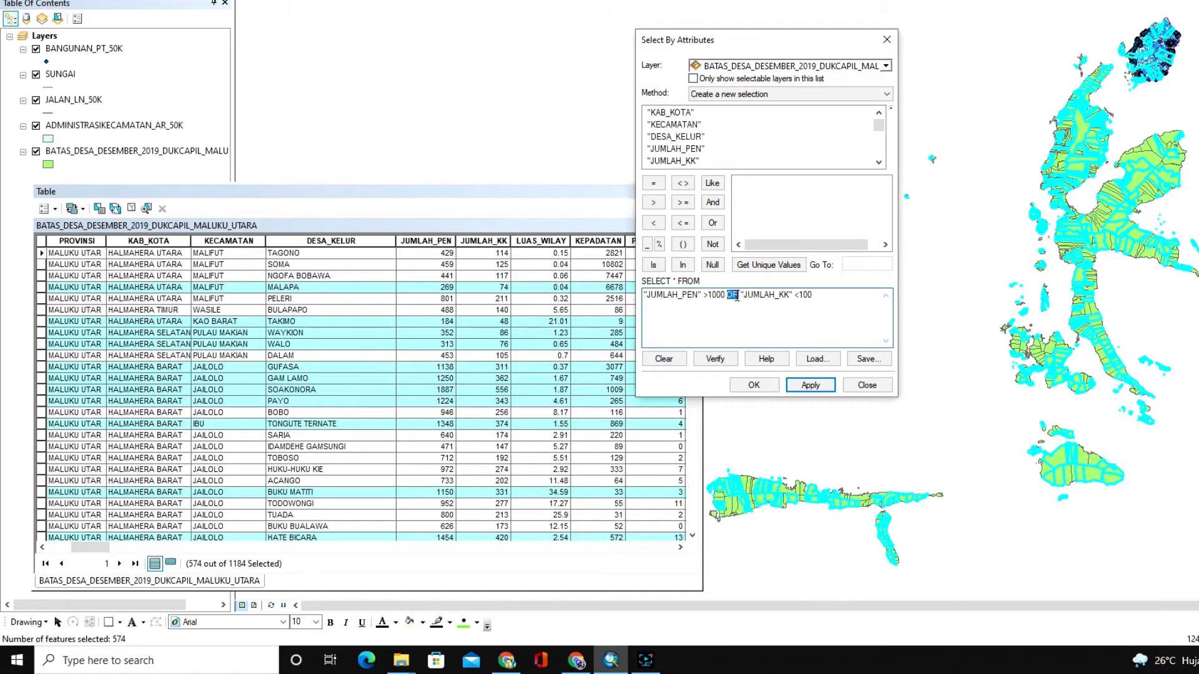
click(713, 203)
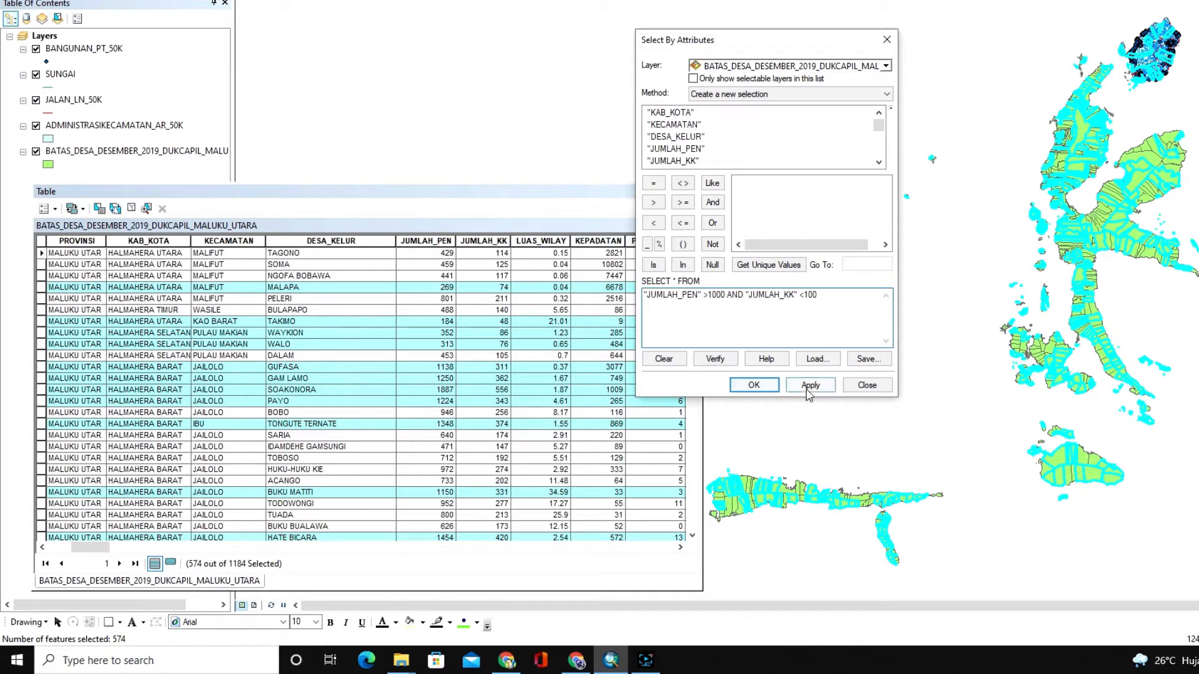
click(812, 386)
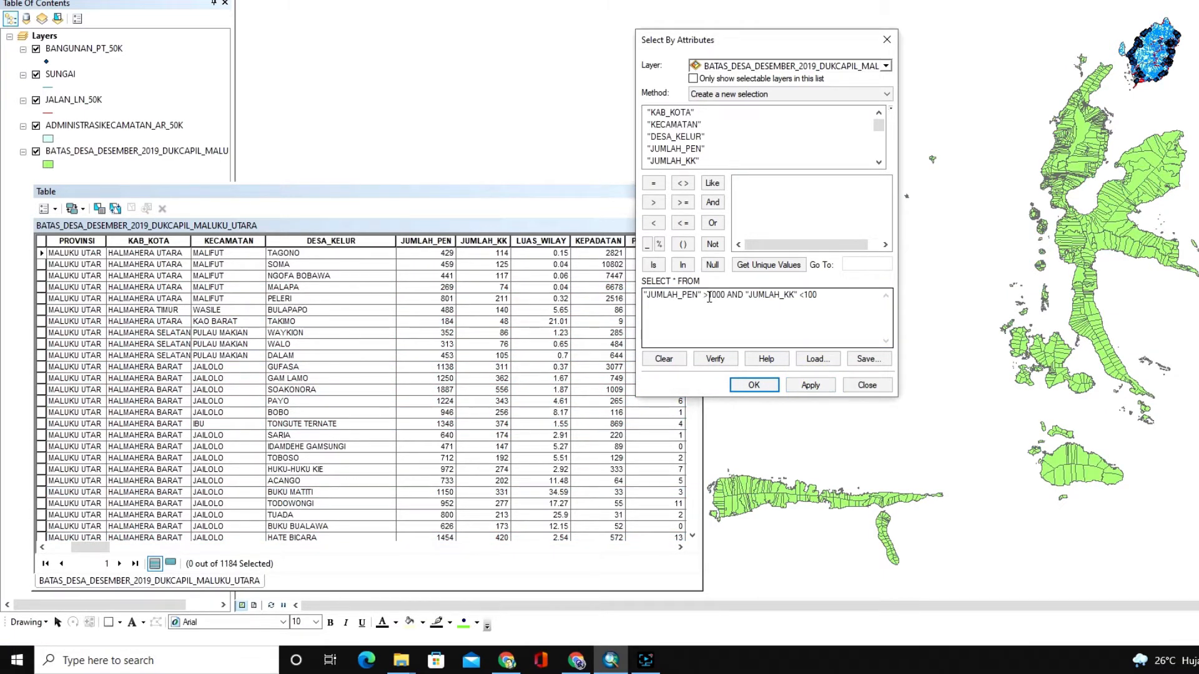
Change the household condition to "JUMLAH_KK" > 100, apply the query and check the selected table records
double_click(803, 294)
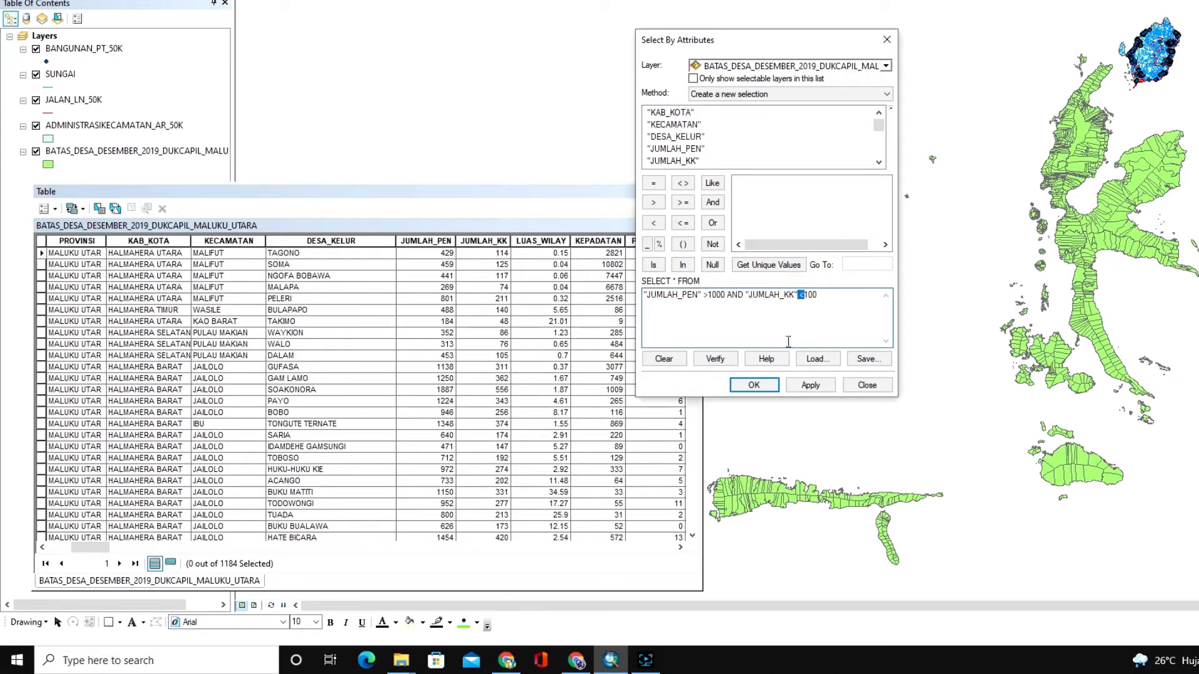
click(653, 223)
click(653, 202)
click(806, 386)
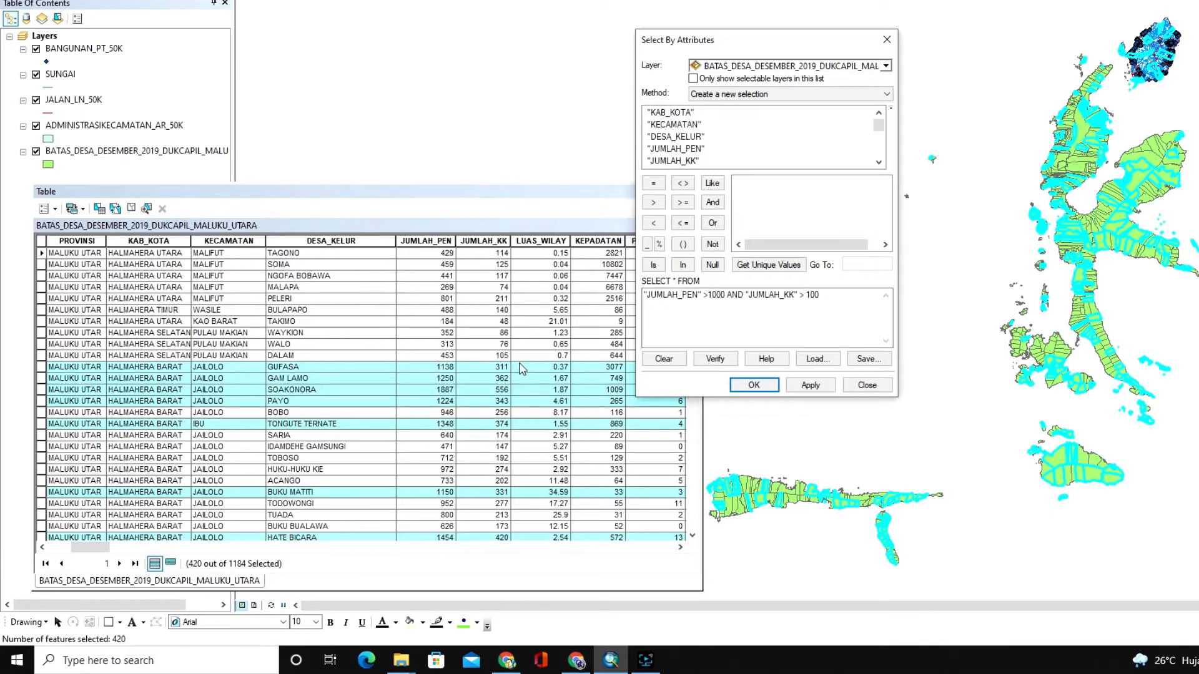
scroll(498, 472, down, 2)
scroll(498, 473, down, 1)
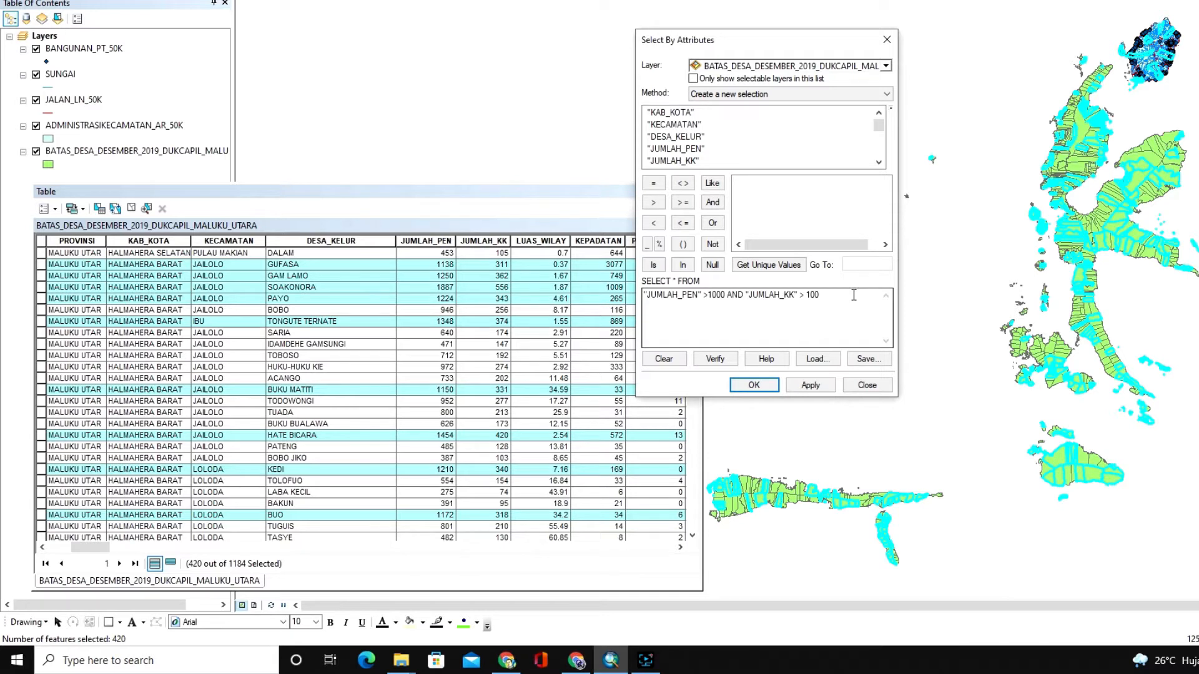
Replace the whole query with "KAB_KOTA" = 'PULAU MOROTAI', taking the value from the field's unique values
drag(853, 295, 650, 294)
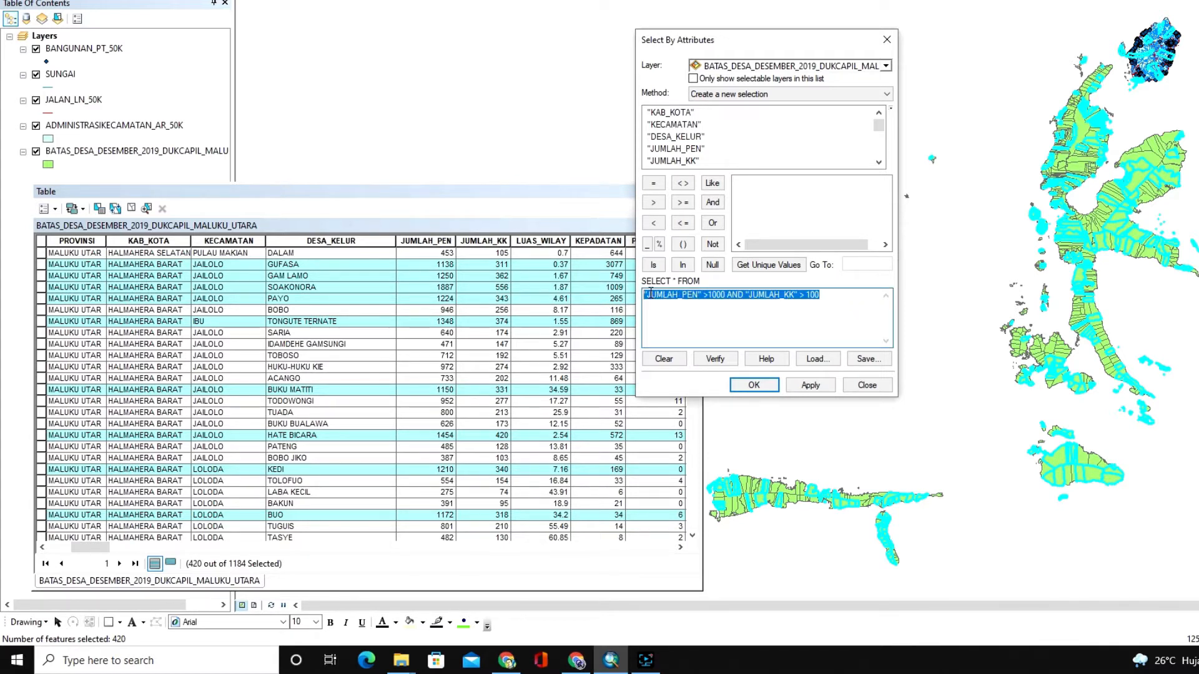
scroll(700, 161, up, 1)
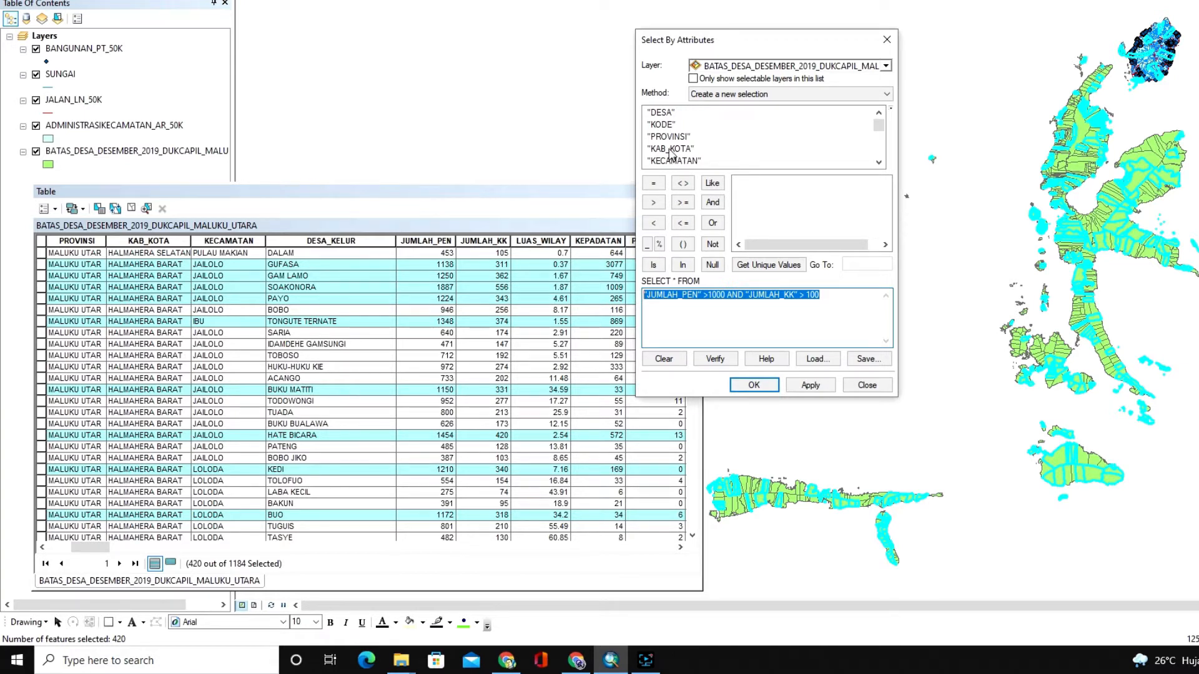
double_click(671, 150)
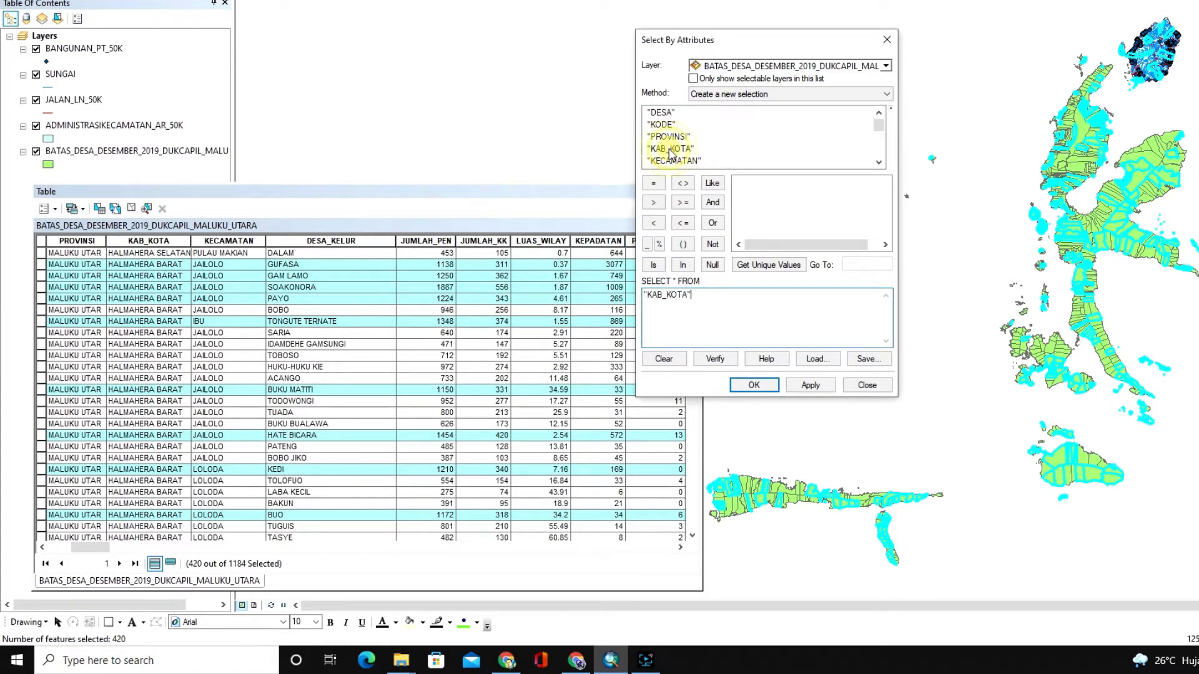
click(653, 183)
click(768, 264)
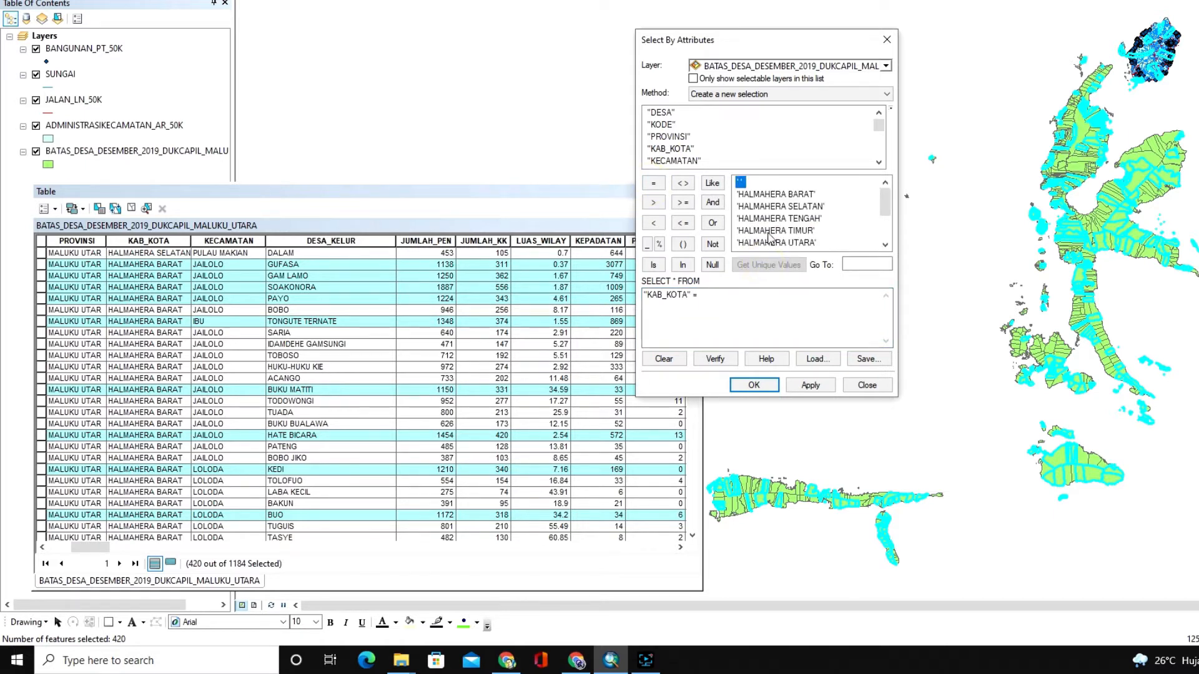
scroll(772, 225, down, 2)
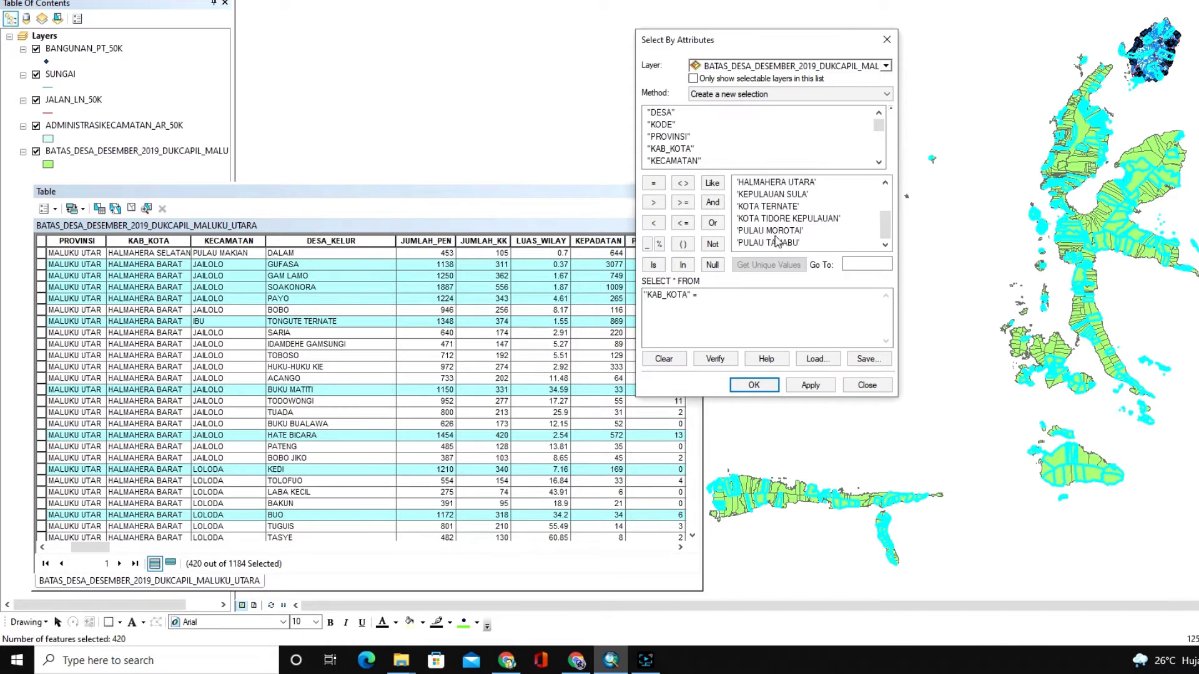
double_click(771, 230)
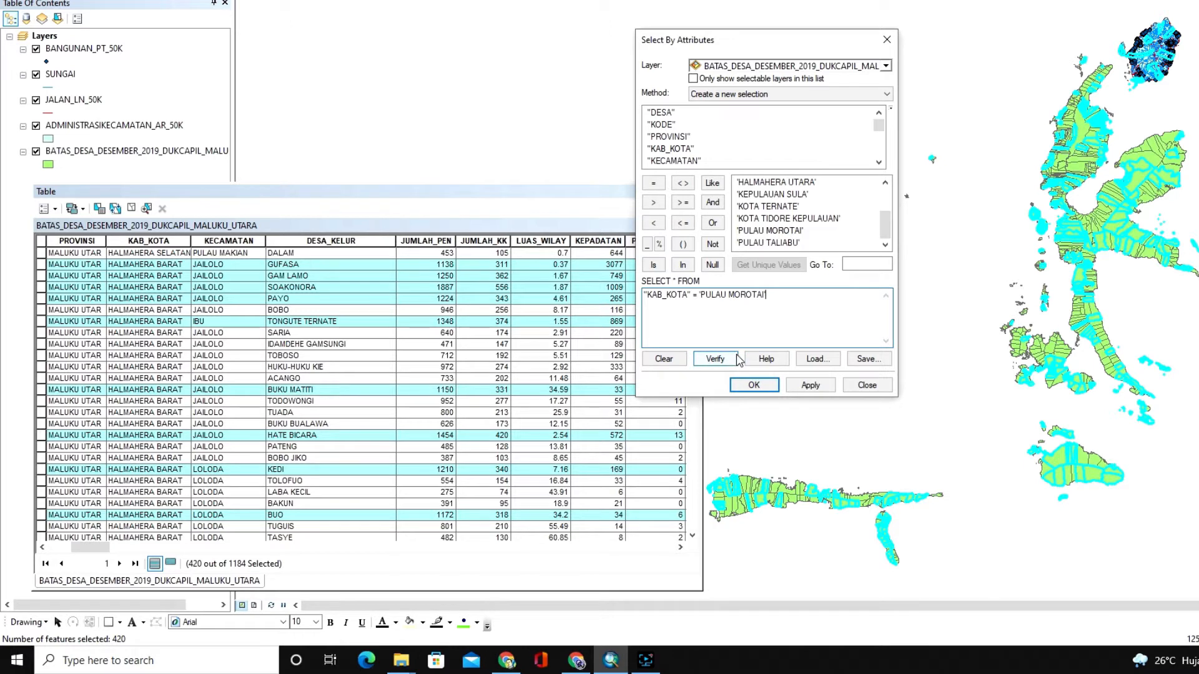
Add the condition AND "JUMLAH_PEN" >=1000 to the Pulau Morotai query and apply it as a new selection
click(713, 203)
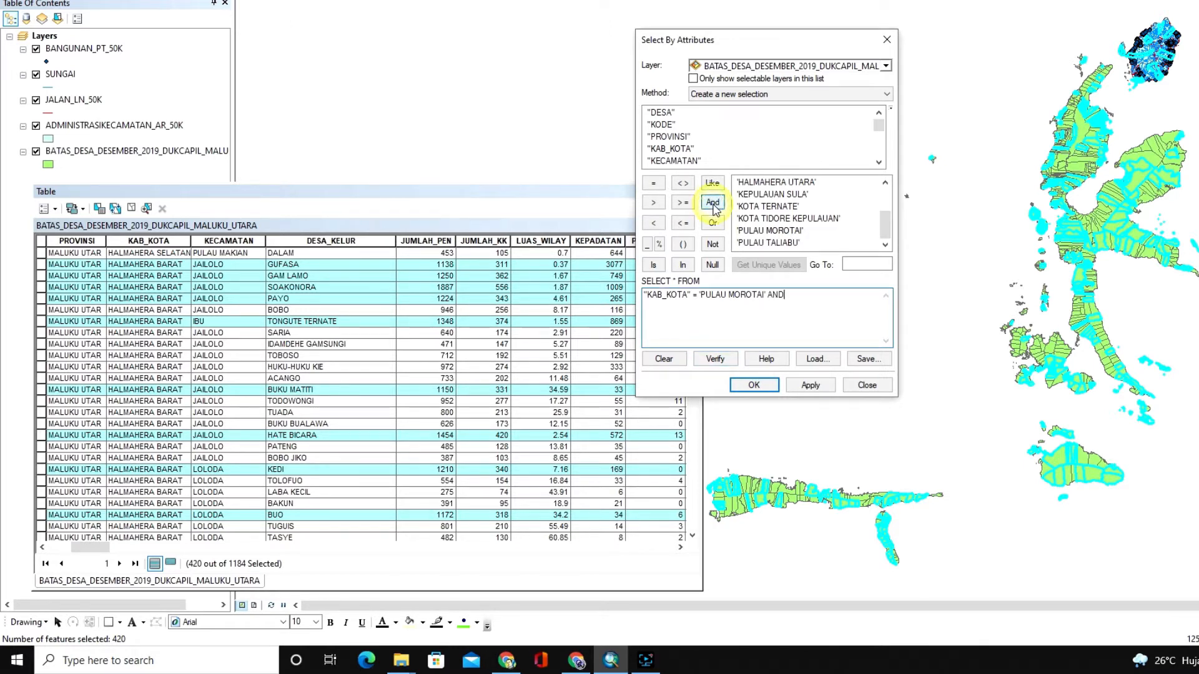
scroll(678, 156, down, 1)
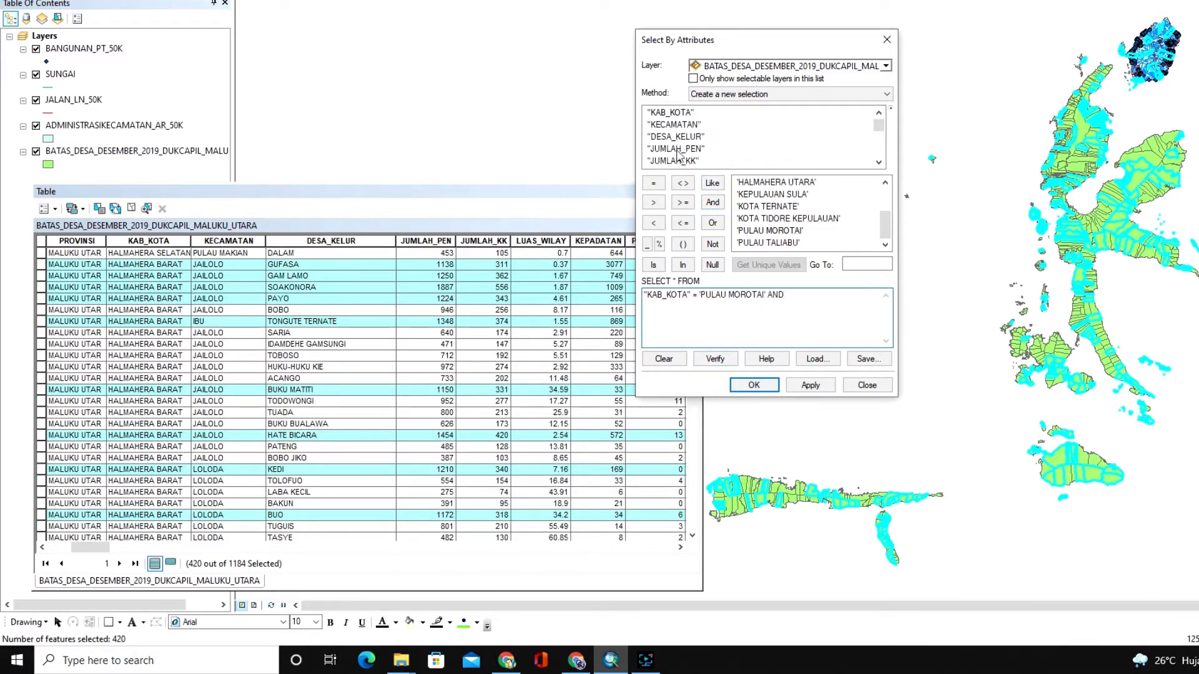
double_click(677, 153)
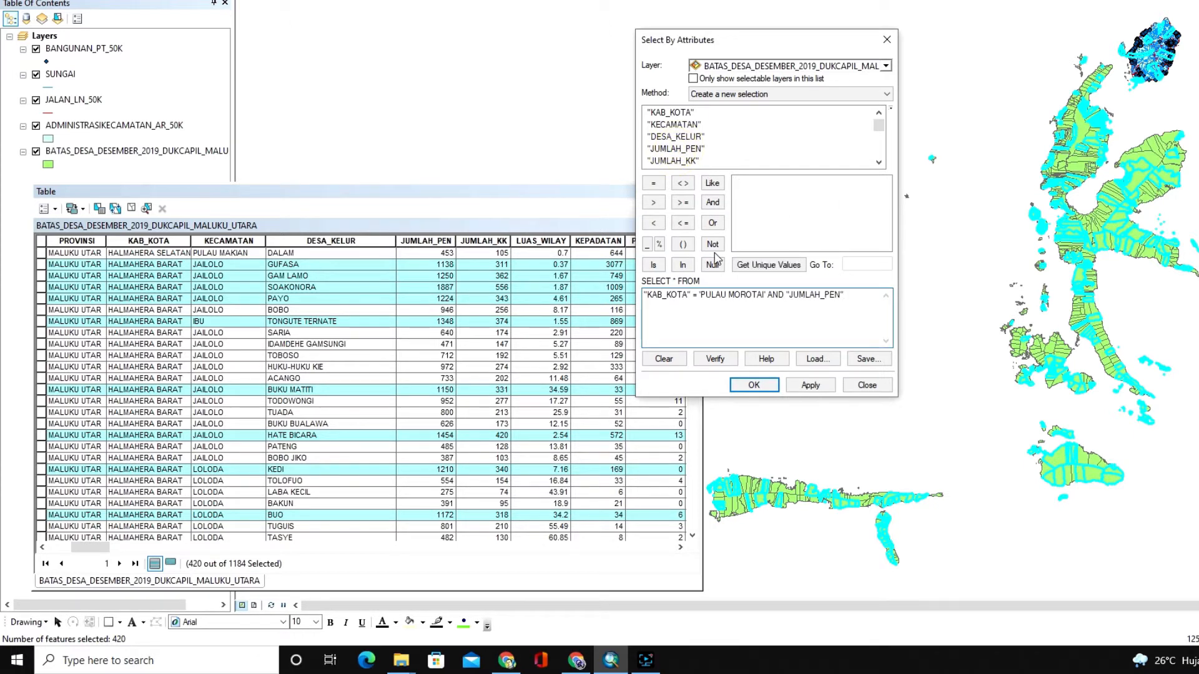
click(656, 205)
click(683, 204)
text(1000)
click(810, 386)
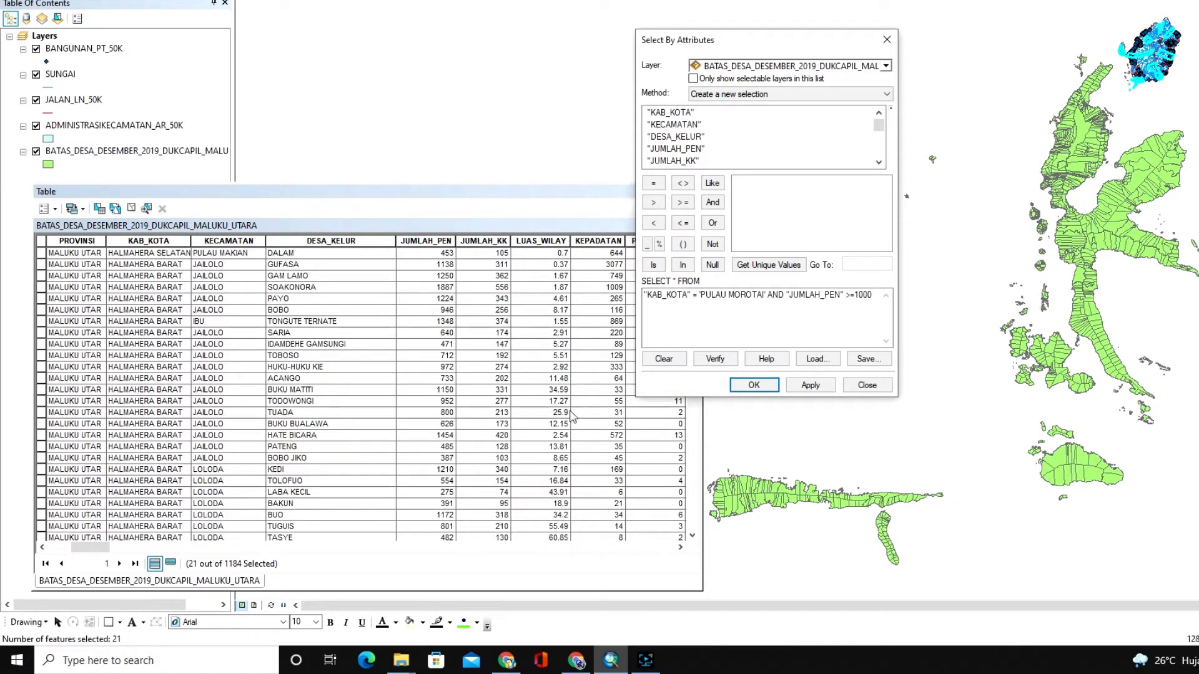
Show only the selected records in the village table and check the Pulau Morotai population values
click(170, 563)
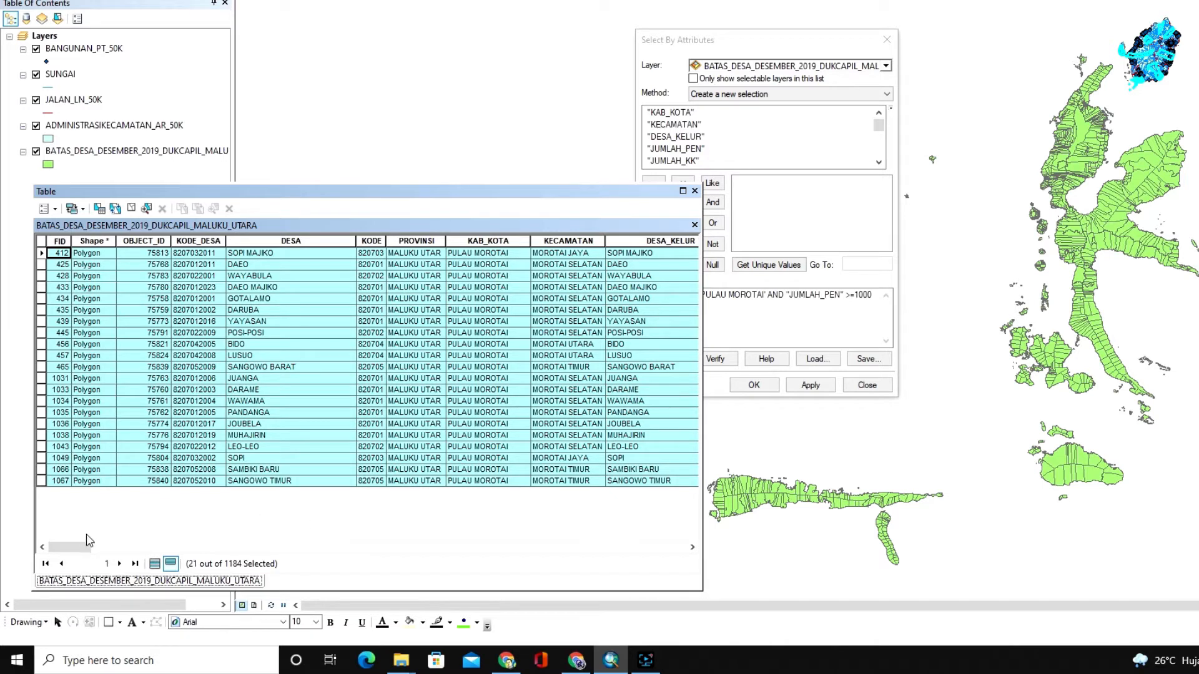
drag(76, 548, 90, 548)
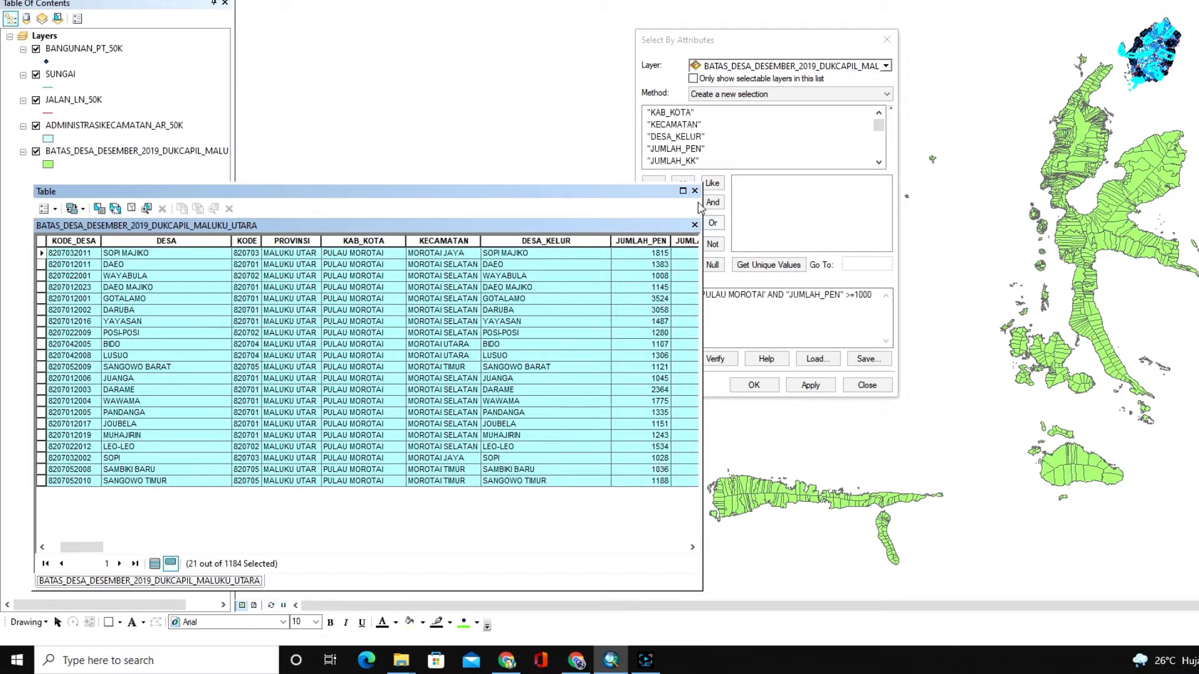
click(797, 39)
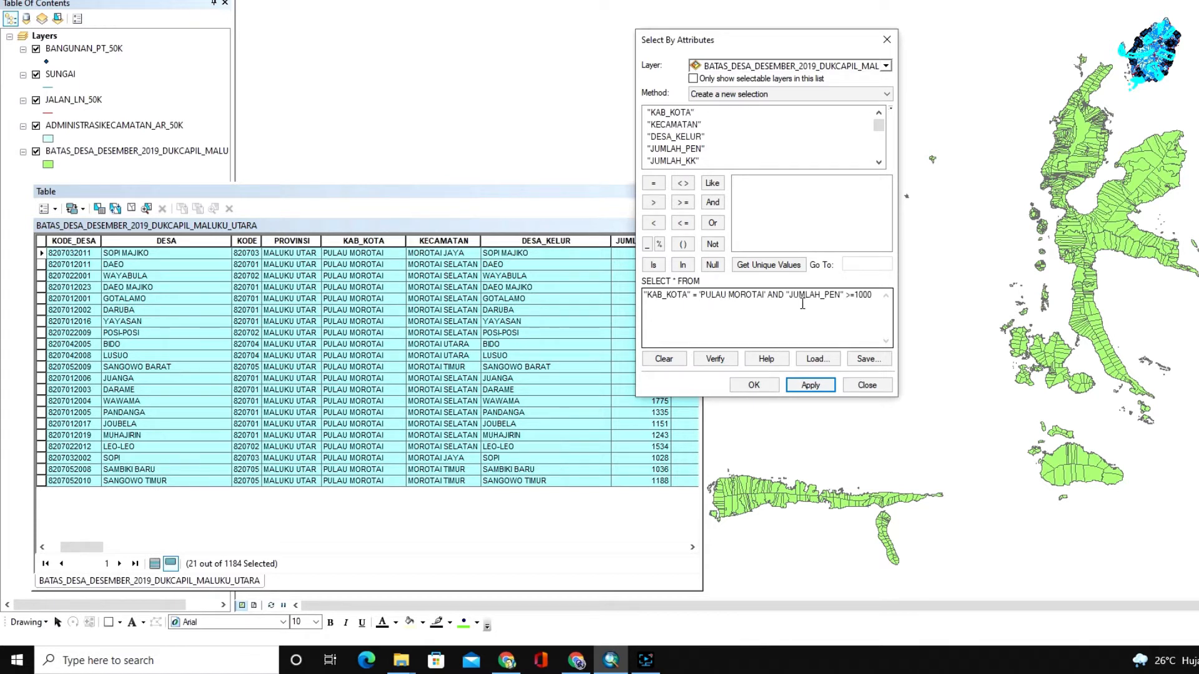
Append OR "KAB_KOTA" = 'PULAU MOROTAI' to the end of the query, taking the value from the field's unique values
click(876, 295)
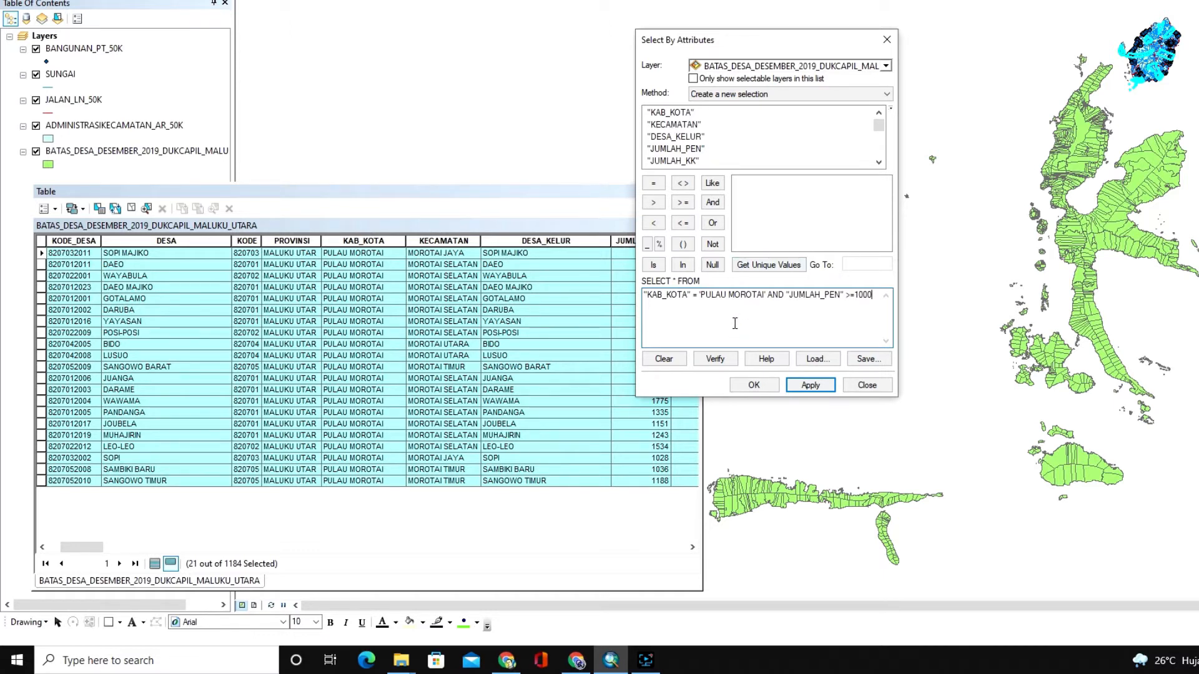
click(712, 223)
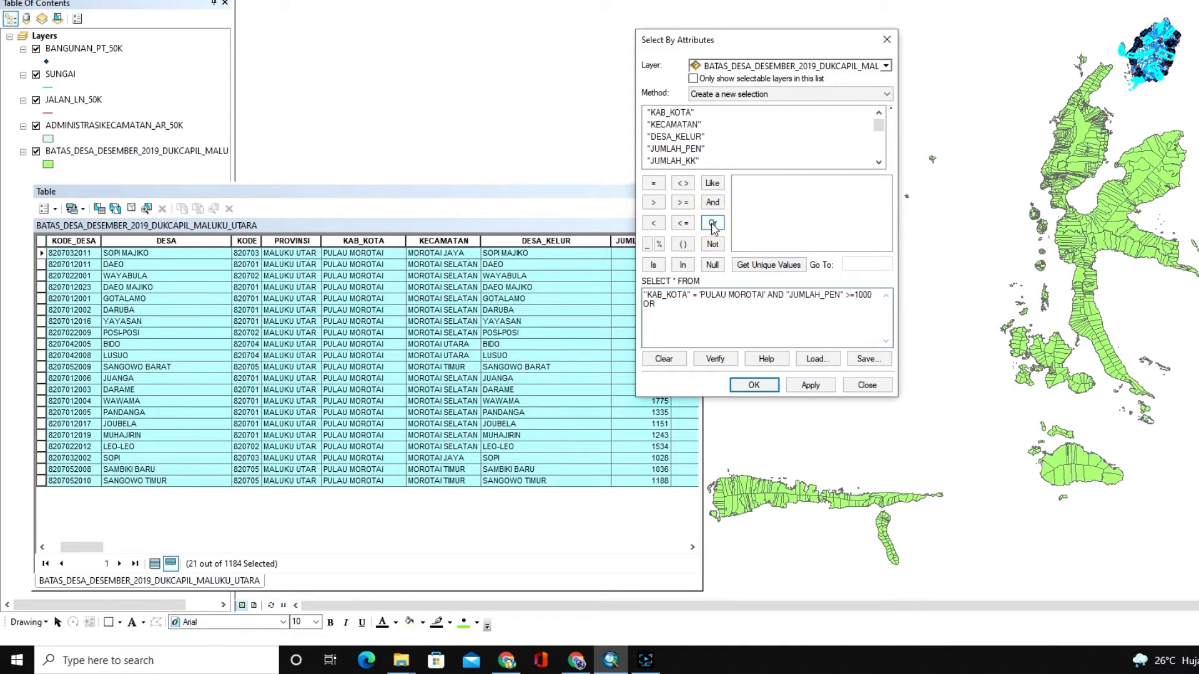
double_click(669, 113)
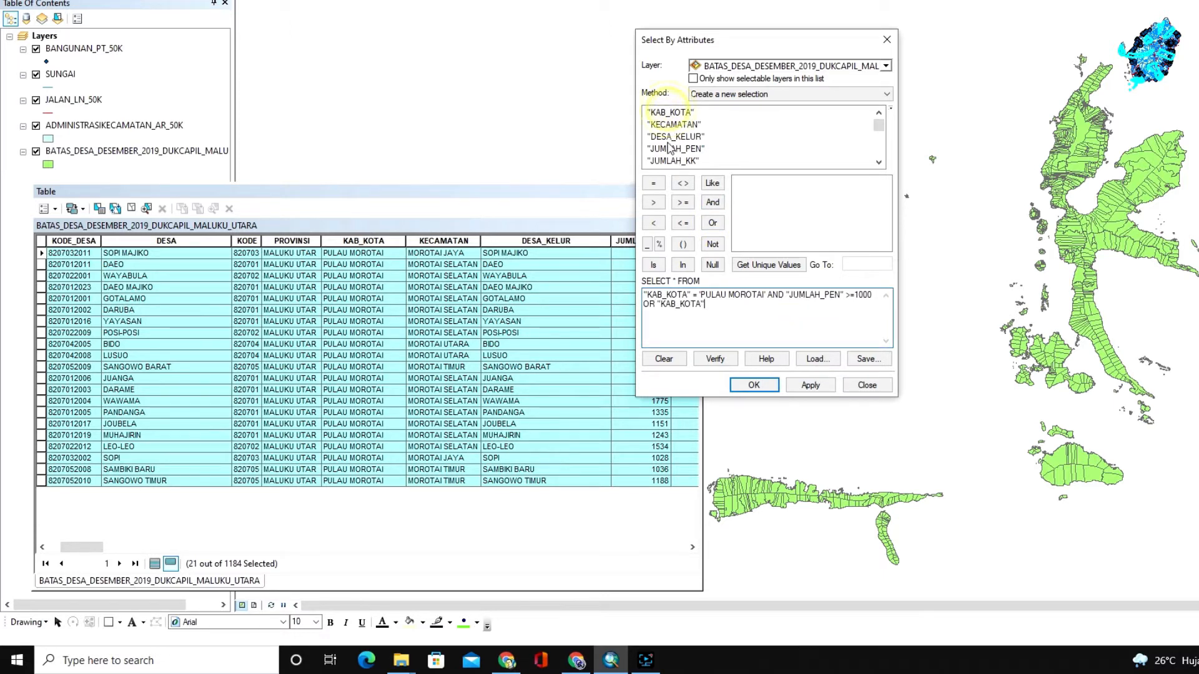
click(653, 183)
click(766, 265)
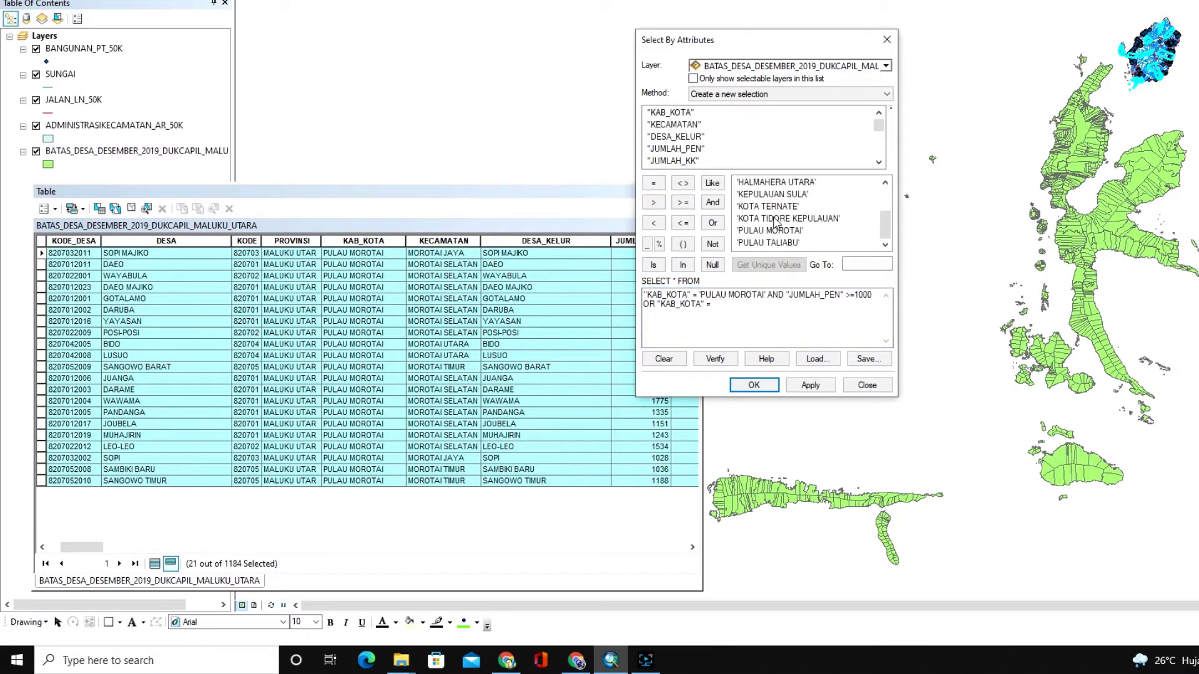
double_click(776, 231)
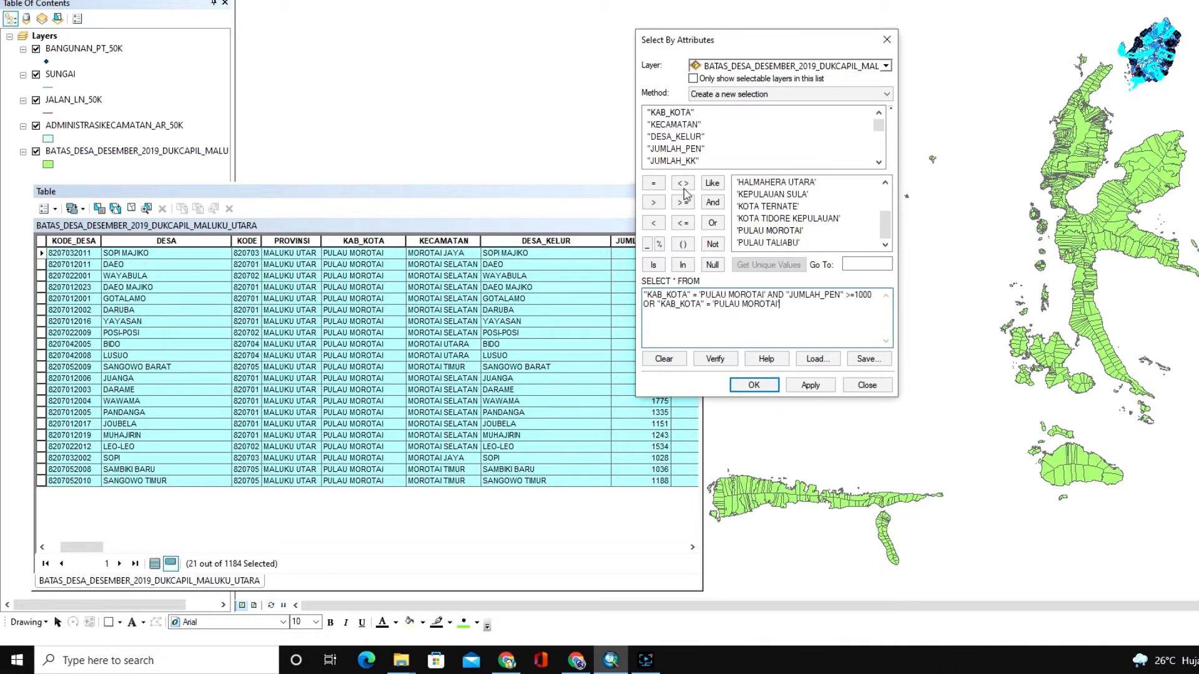
Add the household condition AND "JUMLAH_KK" >100 after the second Pulau Morotai clause
click(712, 203)
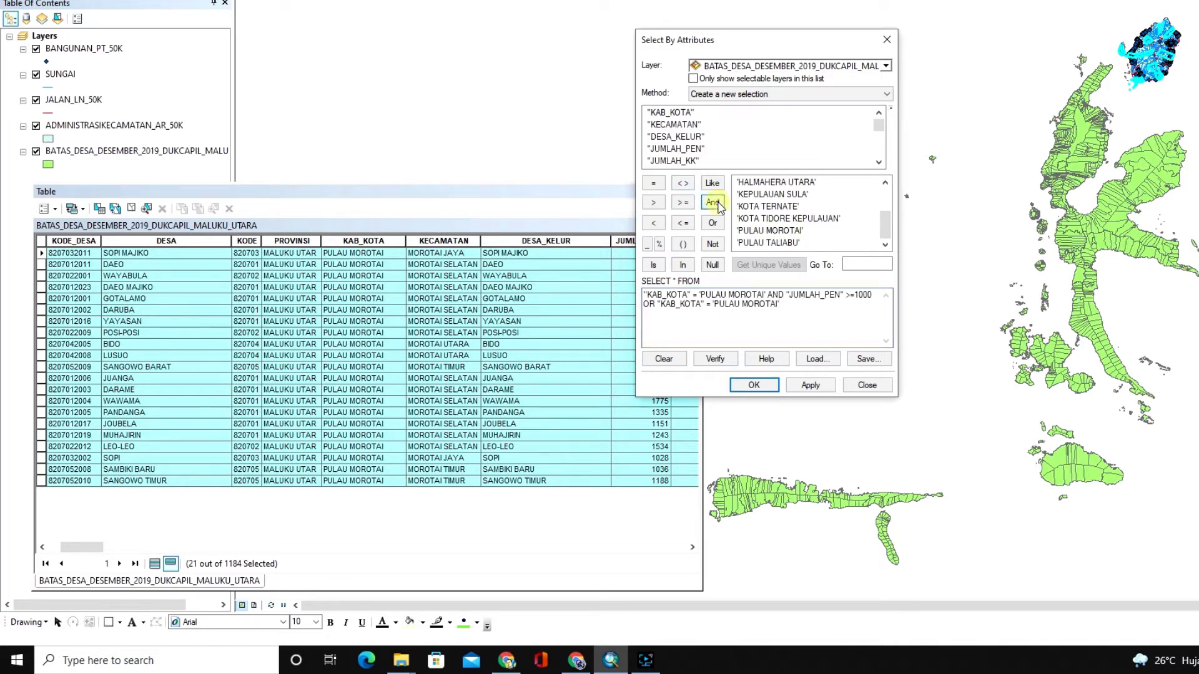
double_click(675, 150)
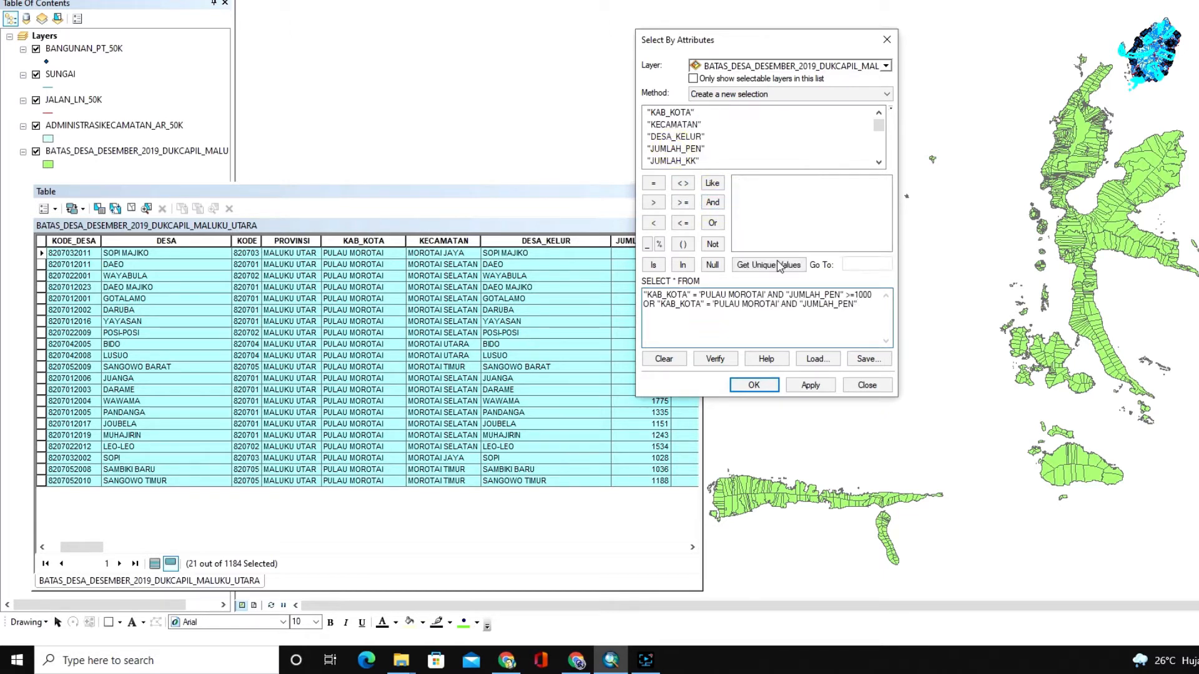
drag(861, 307, 800, 321)
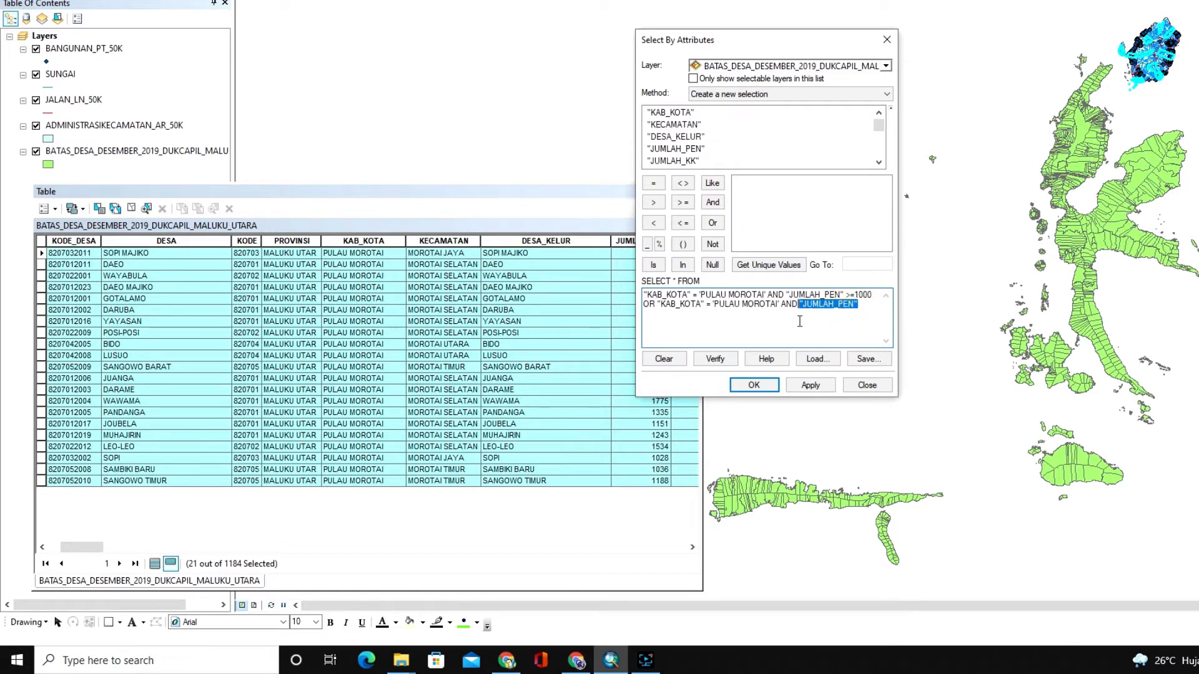
double_click(673, 161)
click(653, 202)
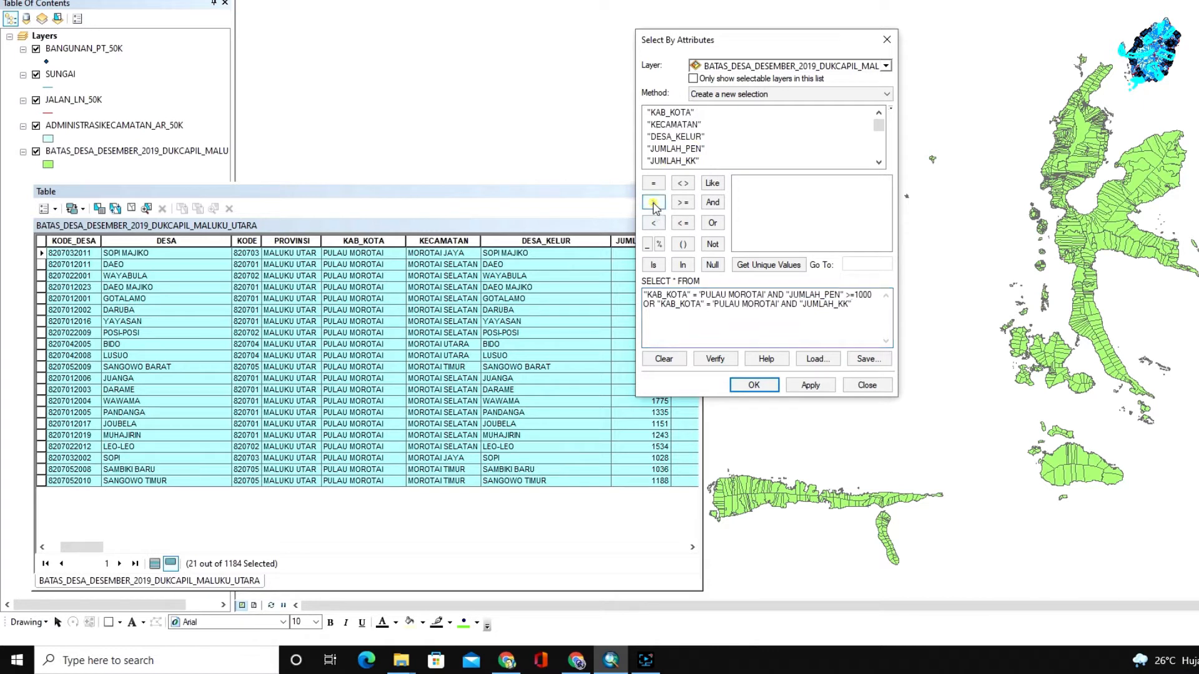
text(100)
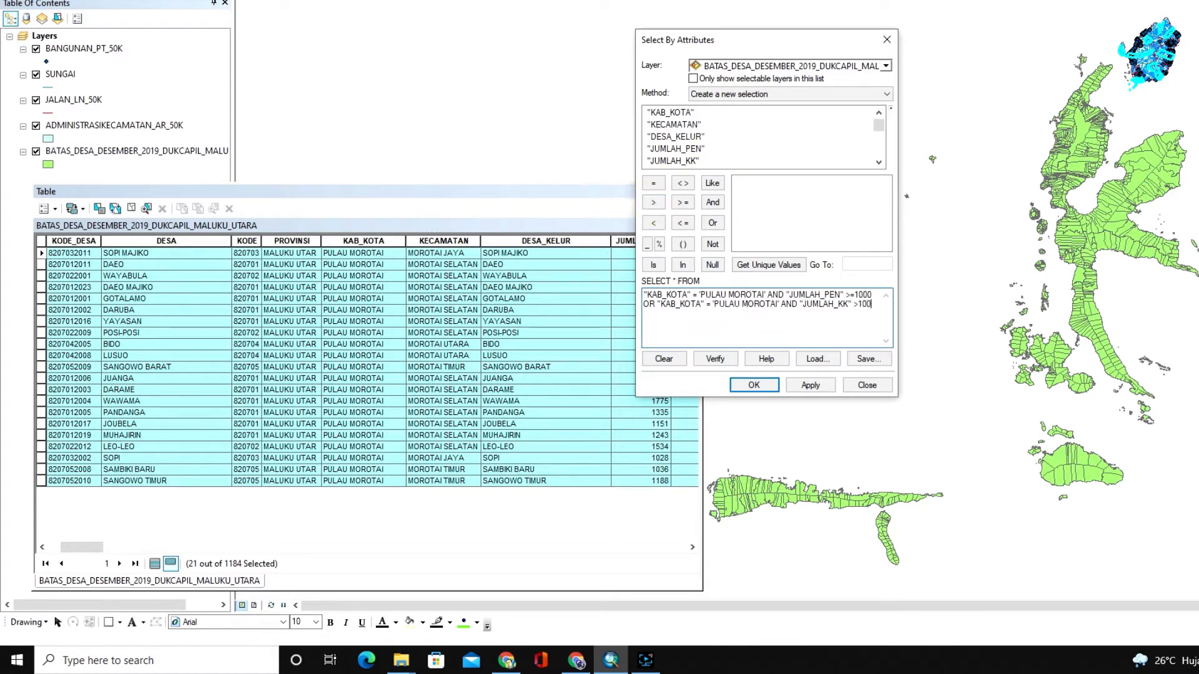
Verify and apply the combined AND/OR query, and check the population and household columns of the selected records
click(714, 359)
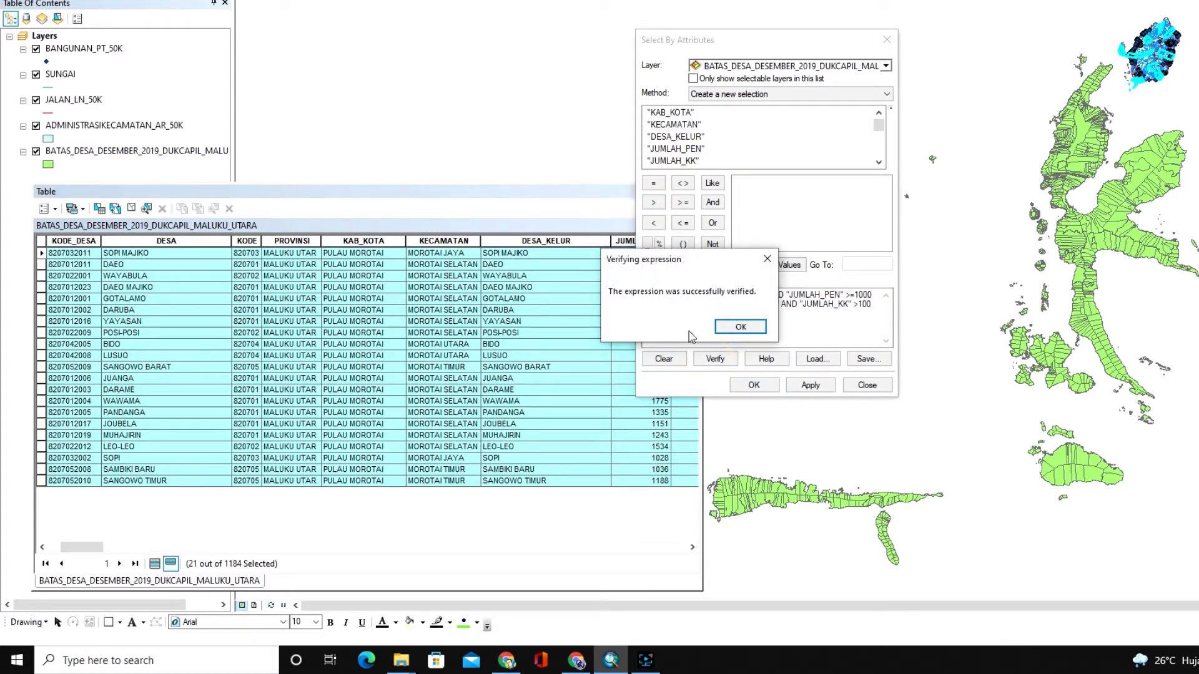
click(737, 327)
click(810, 385)
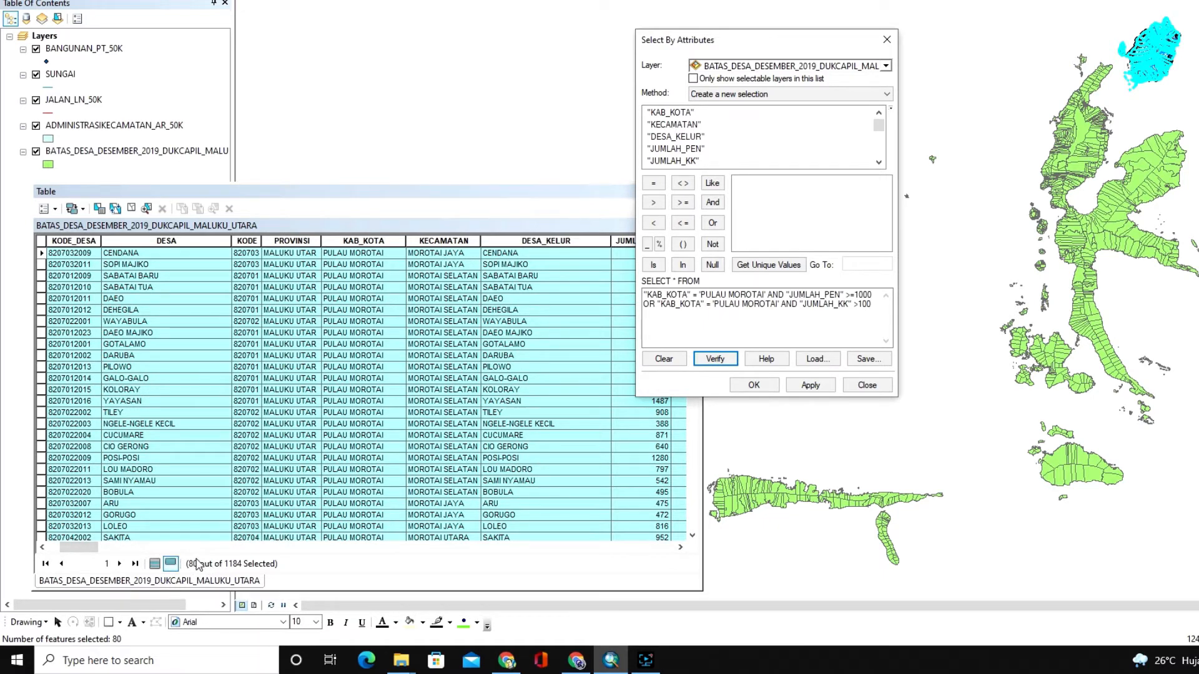
drag(80, 547, 98, 550)
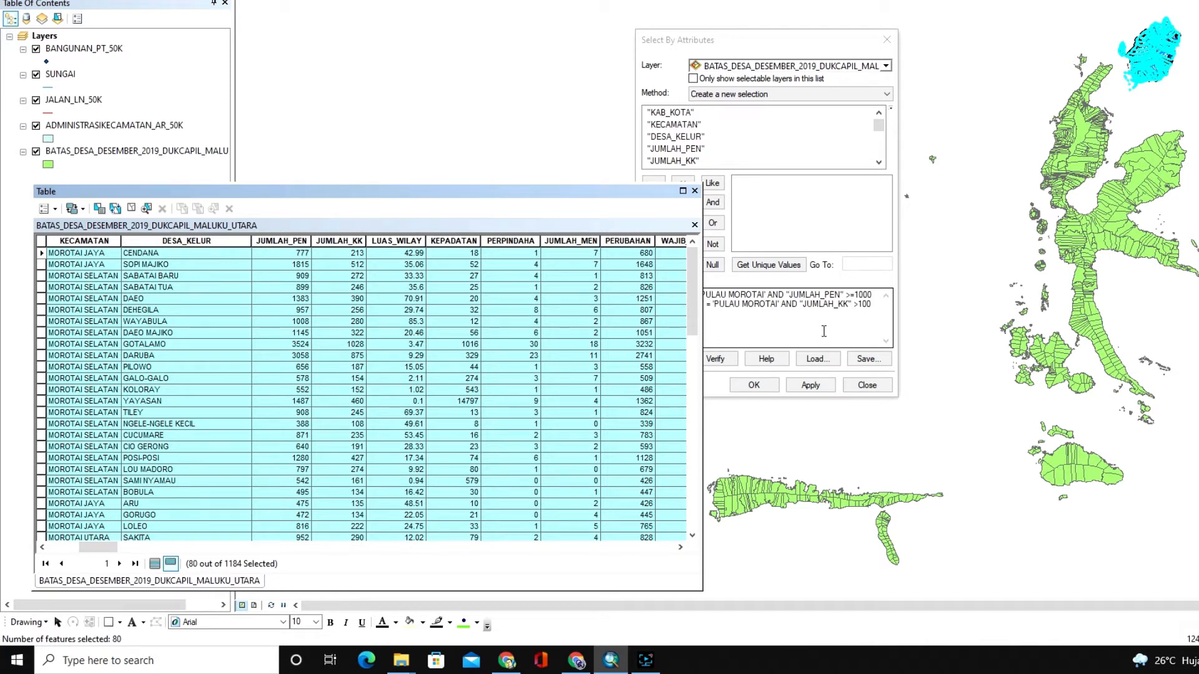
Change the household condition to "JUMLAH_KK" < 200 and apply the query as a new selection
click(854, 307)
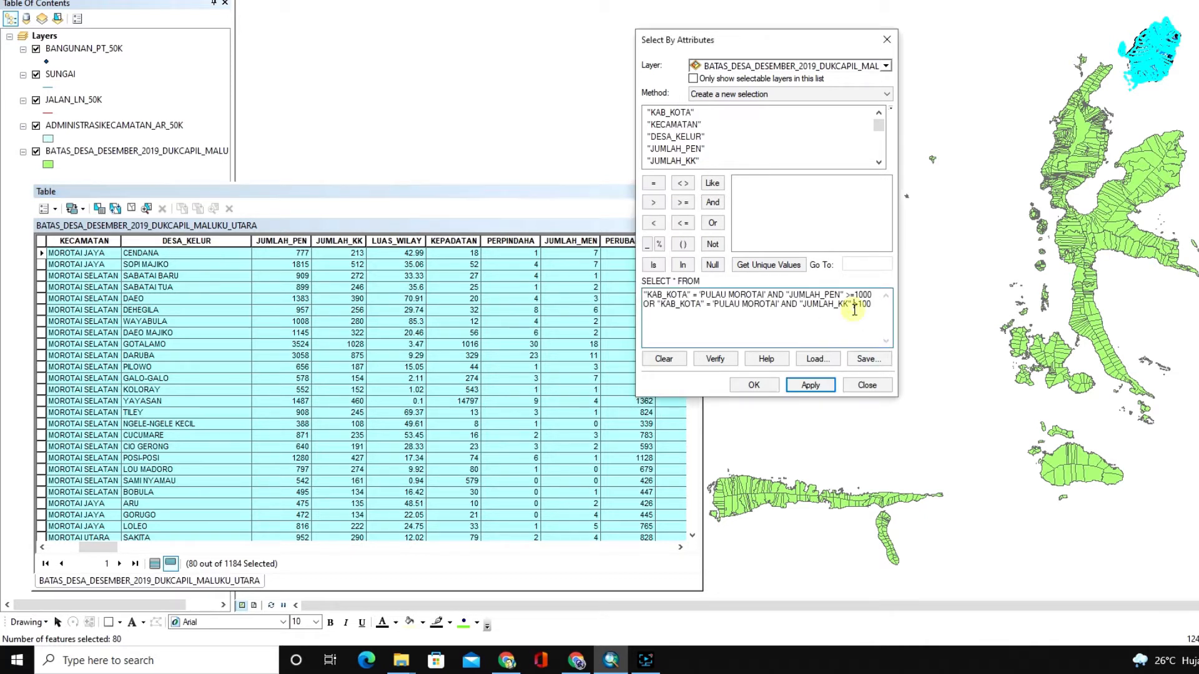
double_click(854, 304)
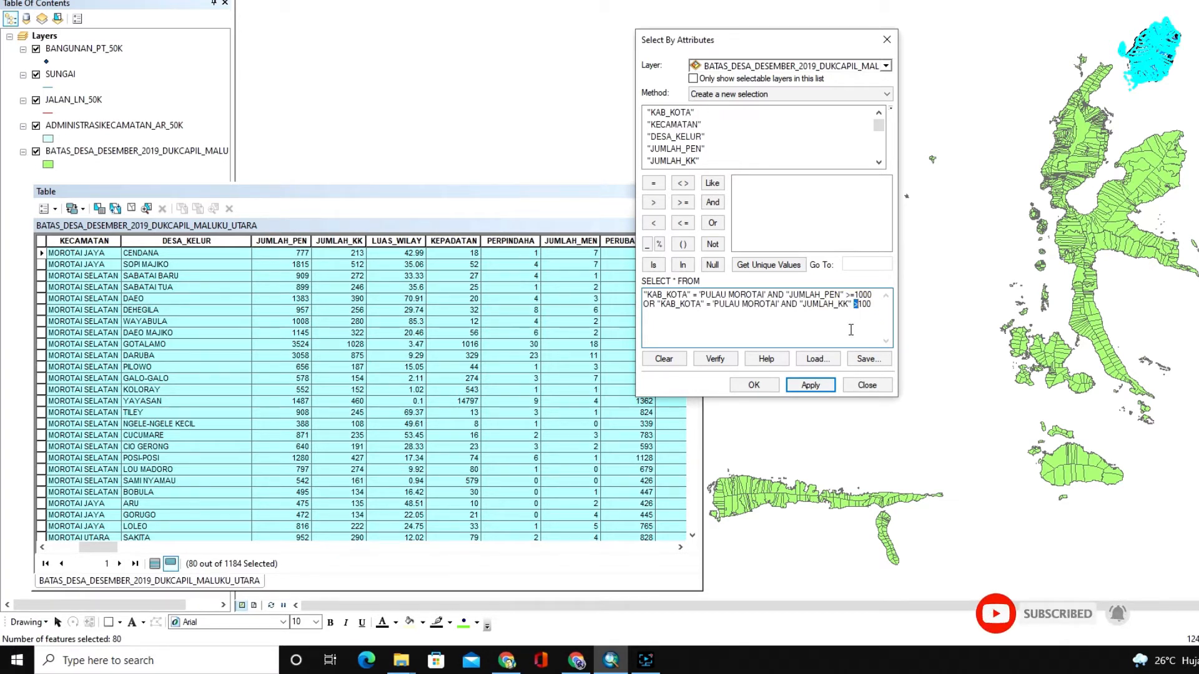
key(BackSpace)
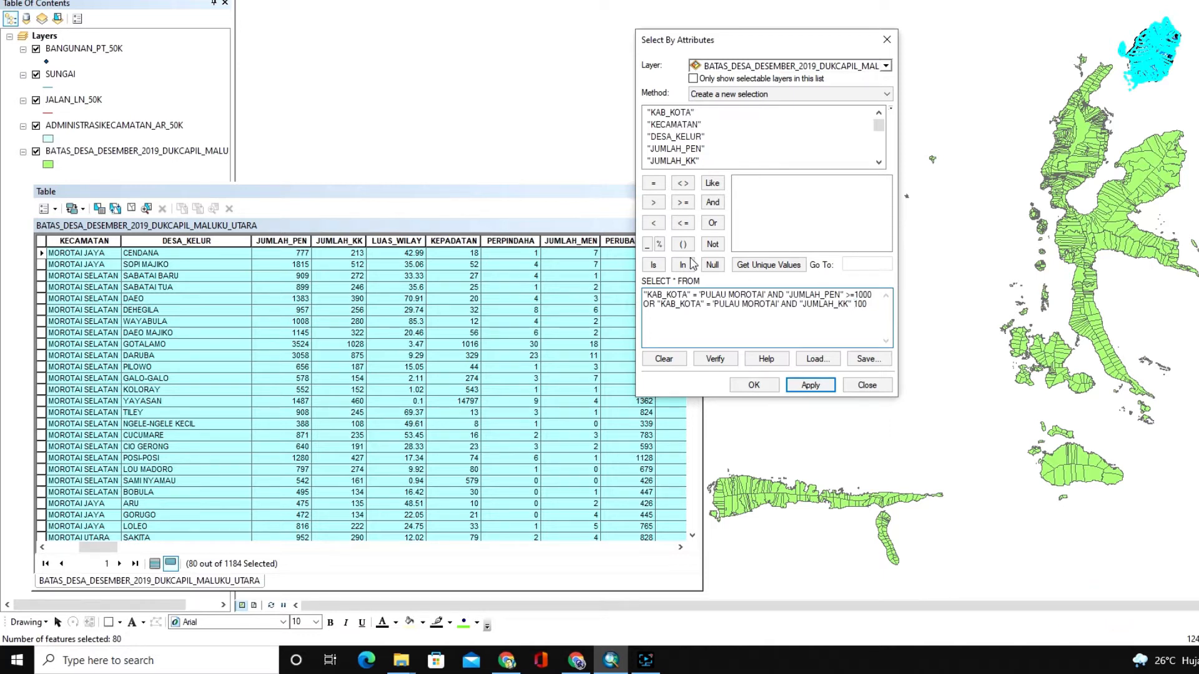
click(654, 223)
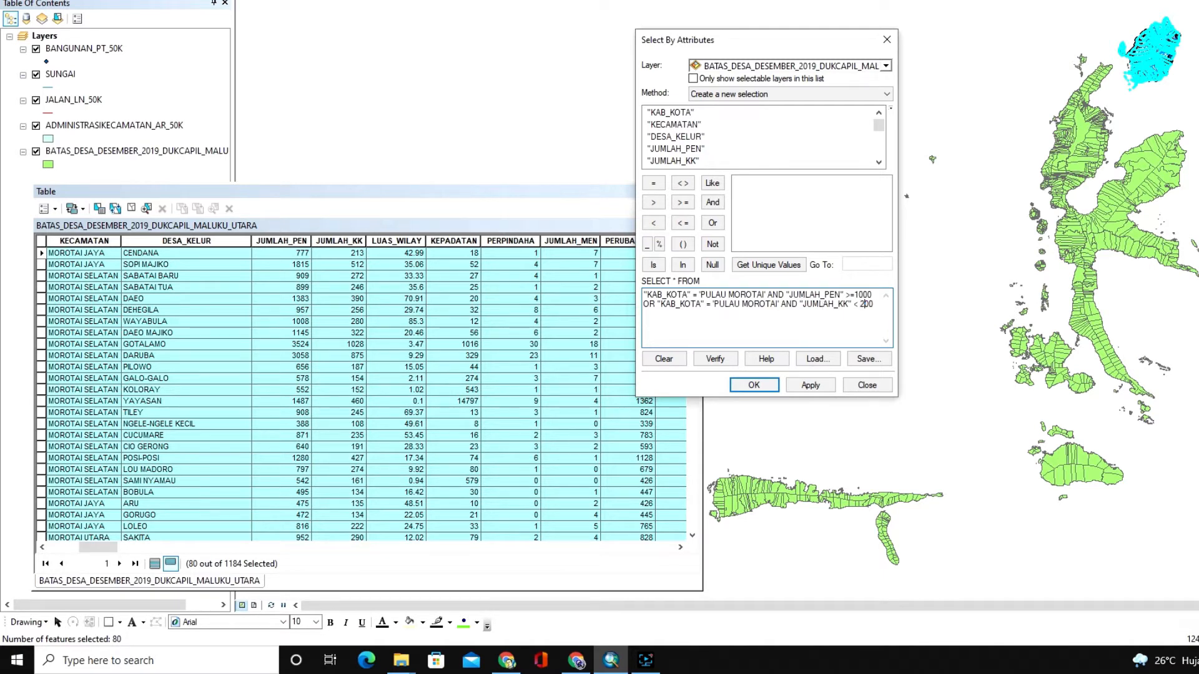
click(810, 385)
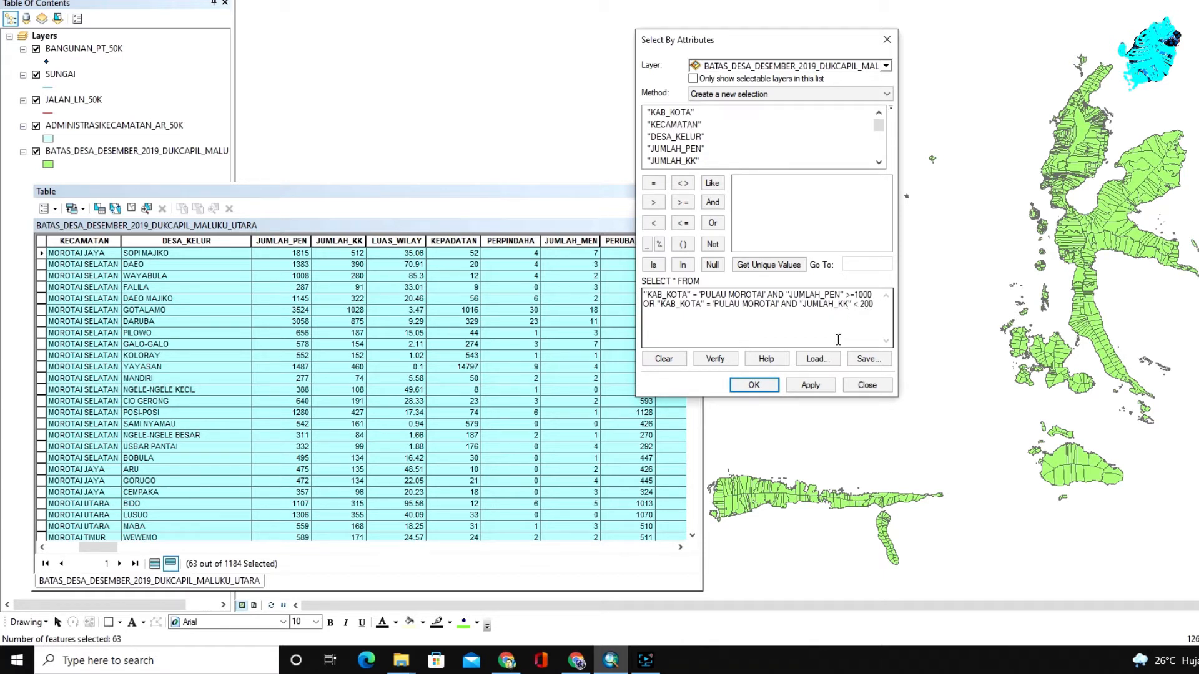
Clear the whole query expression and deselect all selected features
drag(874, 304, 636, 297)
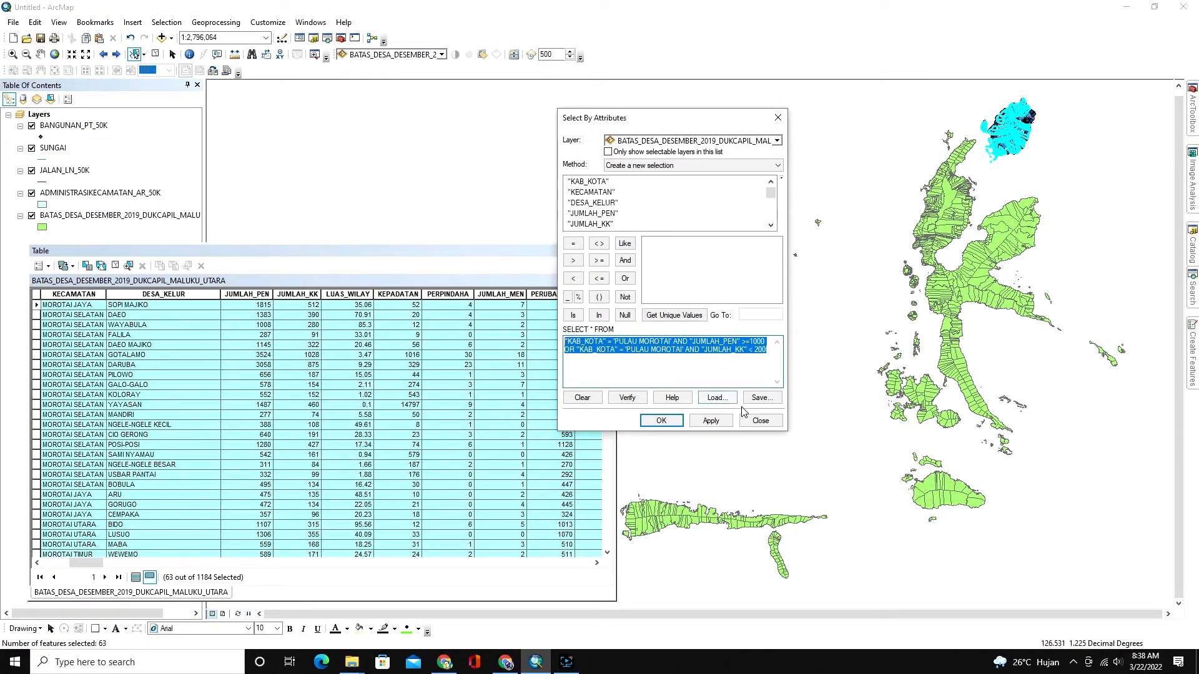
click(587, 398)
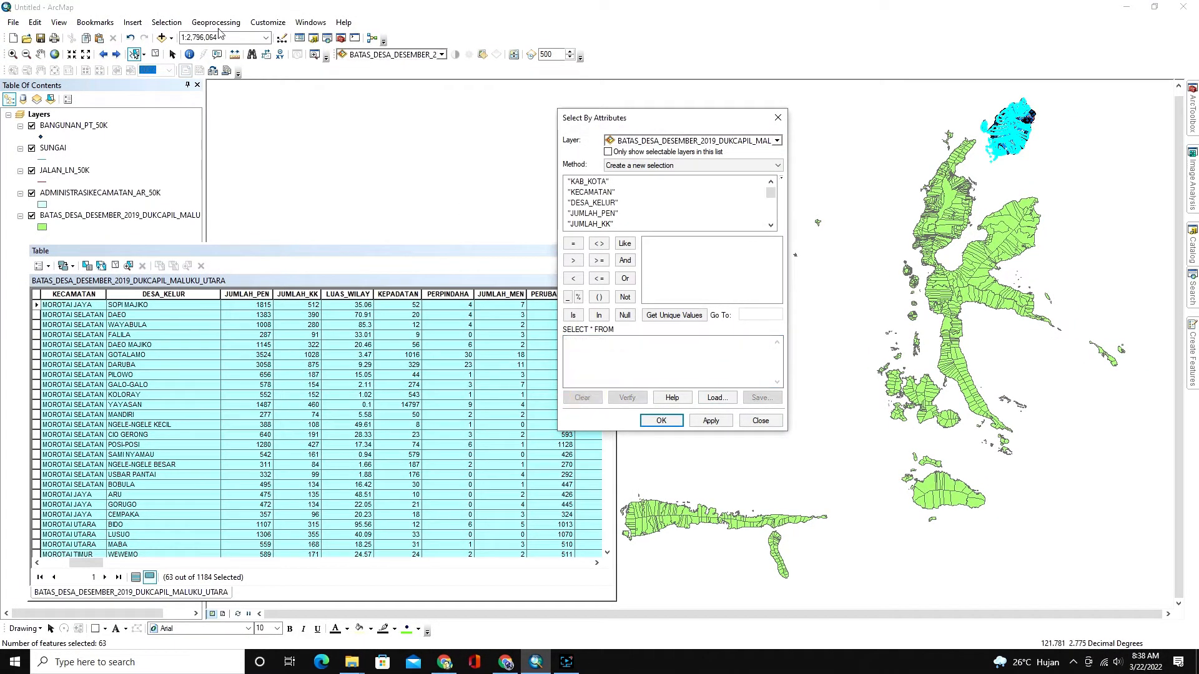
click(155, 54)
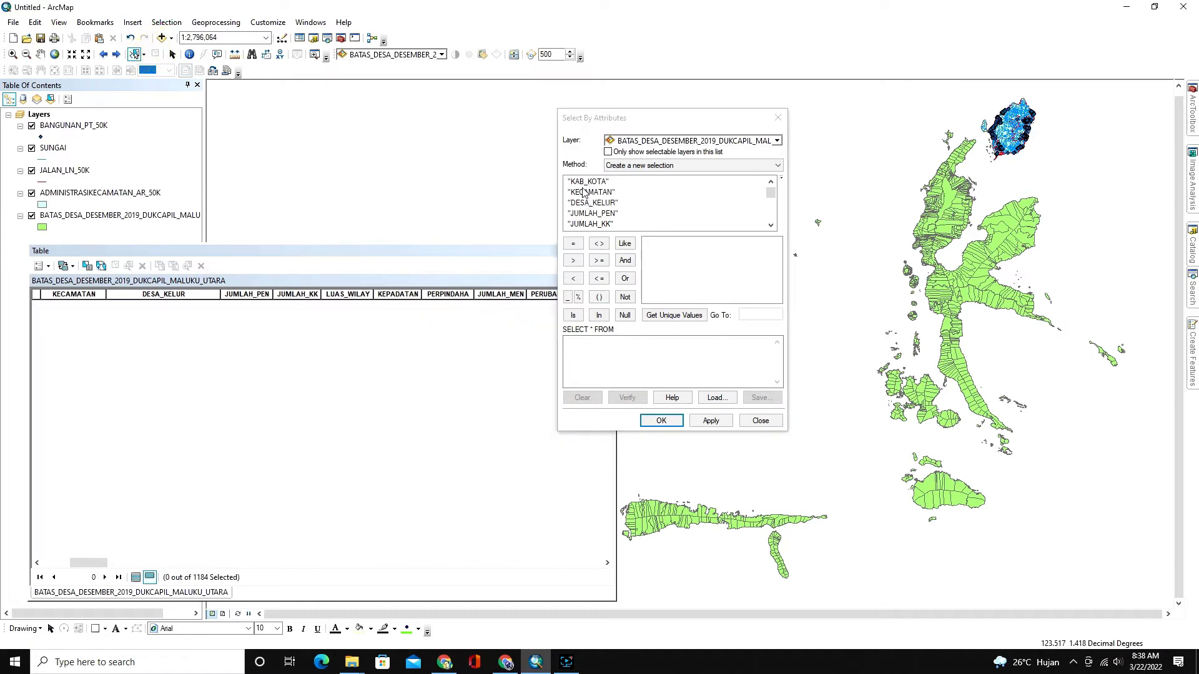
Start a new query with "KAB_KOTA" IN and empty parentheses, and list the field's unique values
scroll(584, 190, up, 1)
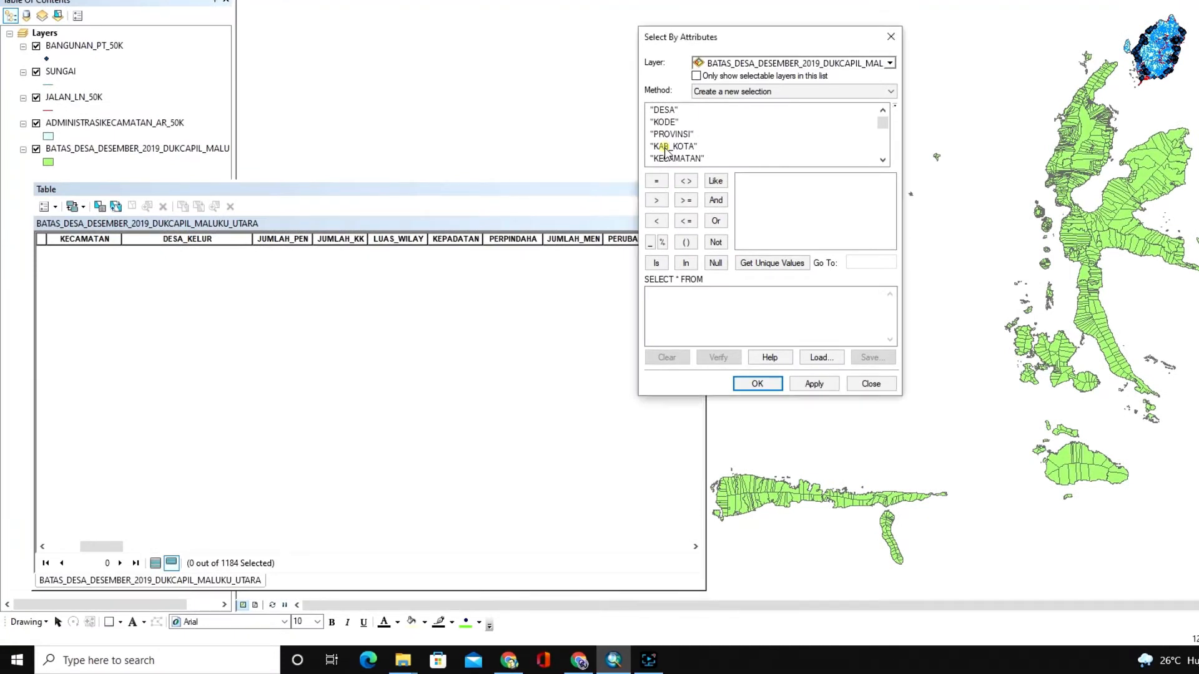
double_click(673, 146)
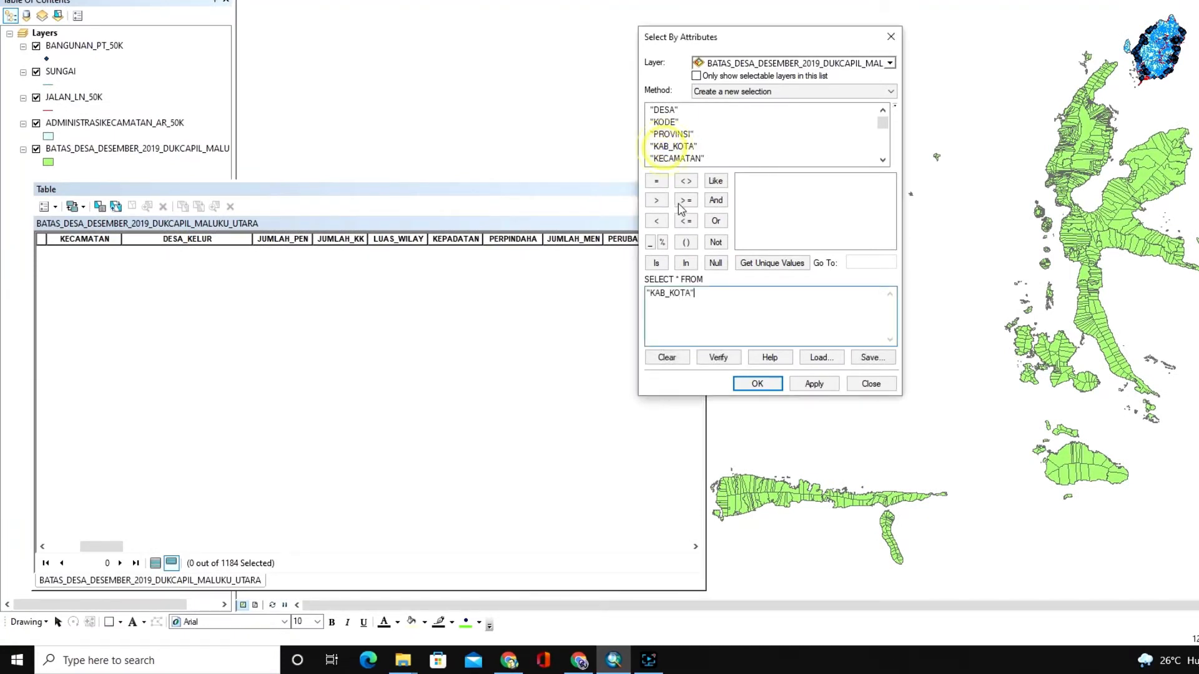
click(686, 264)
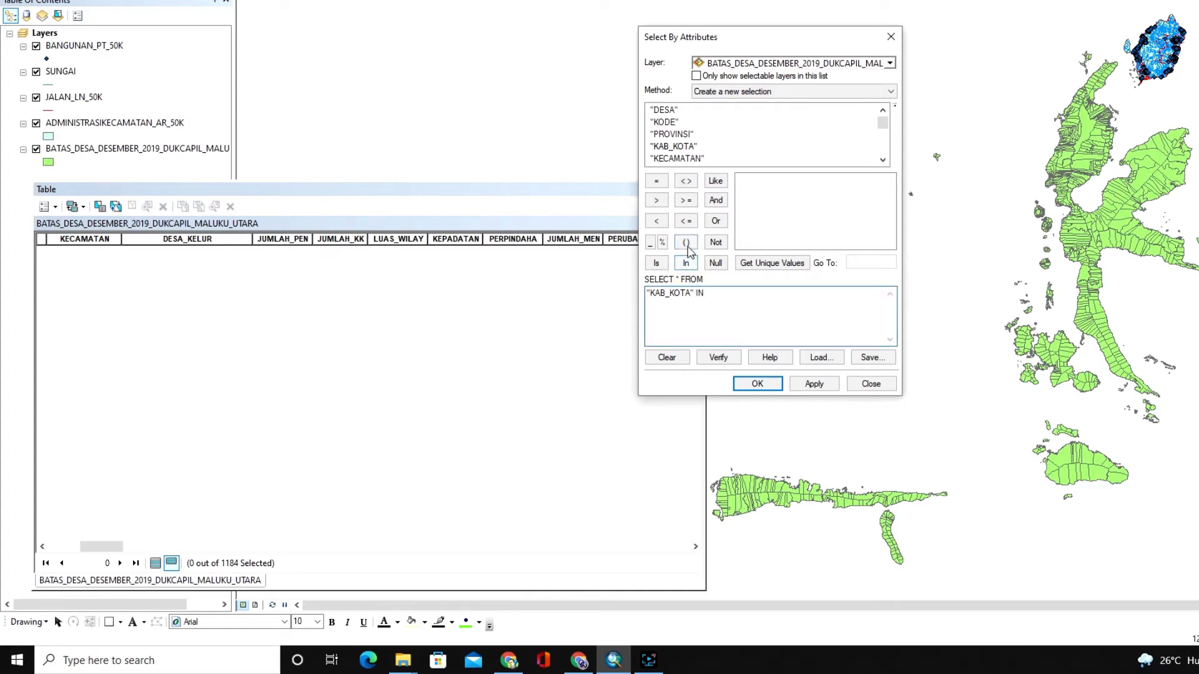
click(686, 242)
click(760, 265)
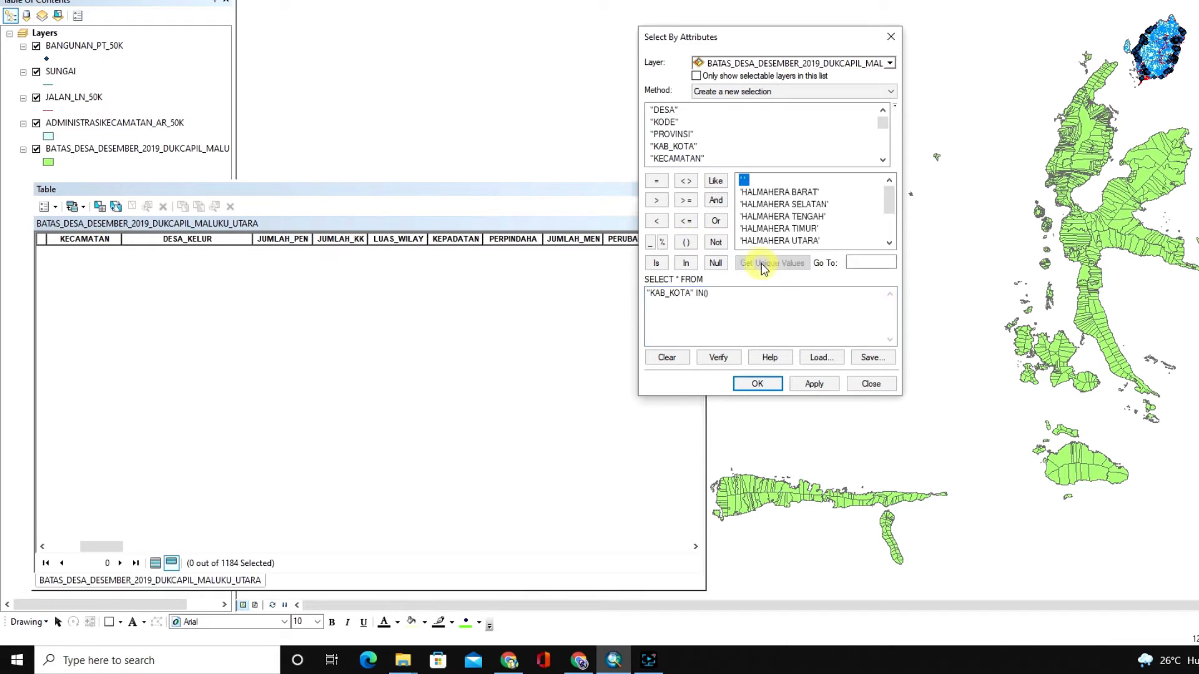
Fill the IN parentheses with the comma-separated values 'HALMAHERA BARAT', 'HALMAHERA SELATAN' and 'KOTA TERNATE'
double_click(788, 192)
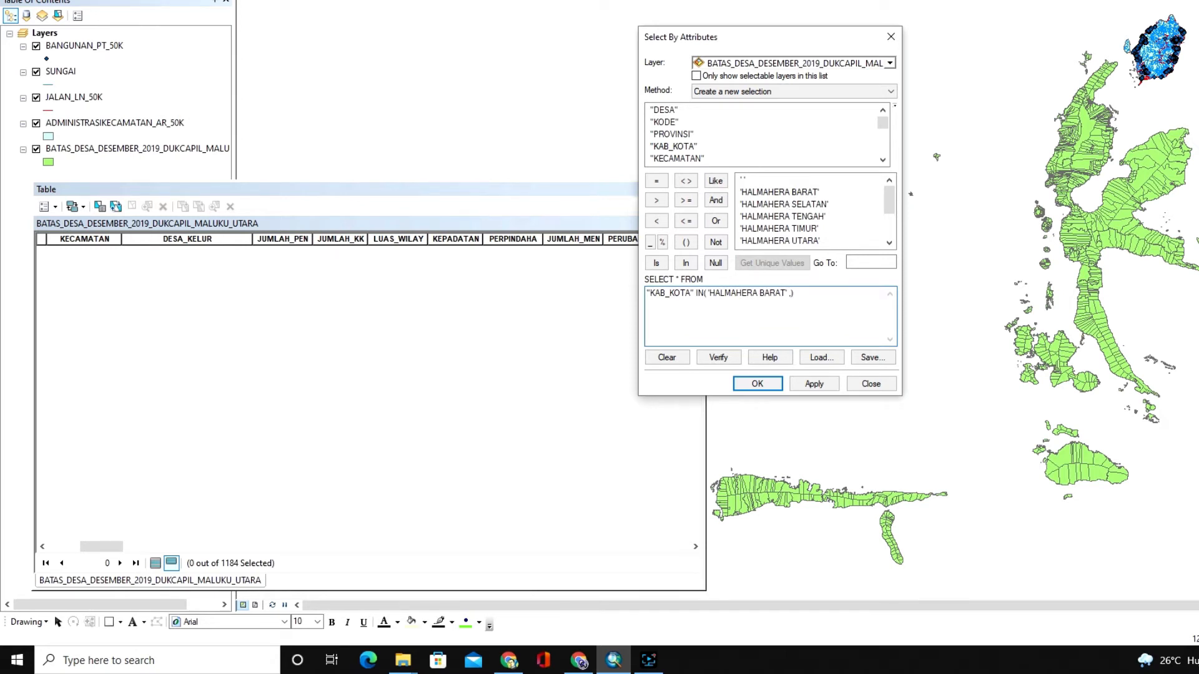
double_click(786, 205)
text(,)
scroll(790, 210, down, 1)
double_click(774, 229)
Verify the IN query and apply it to the village boundary layer as a new selection
click(722, 360)
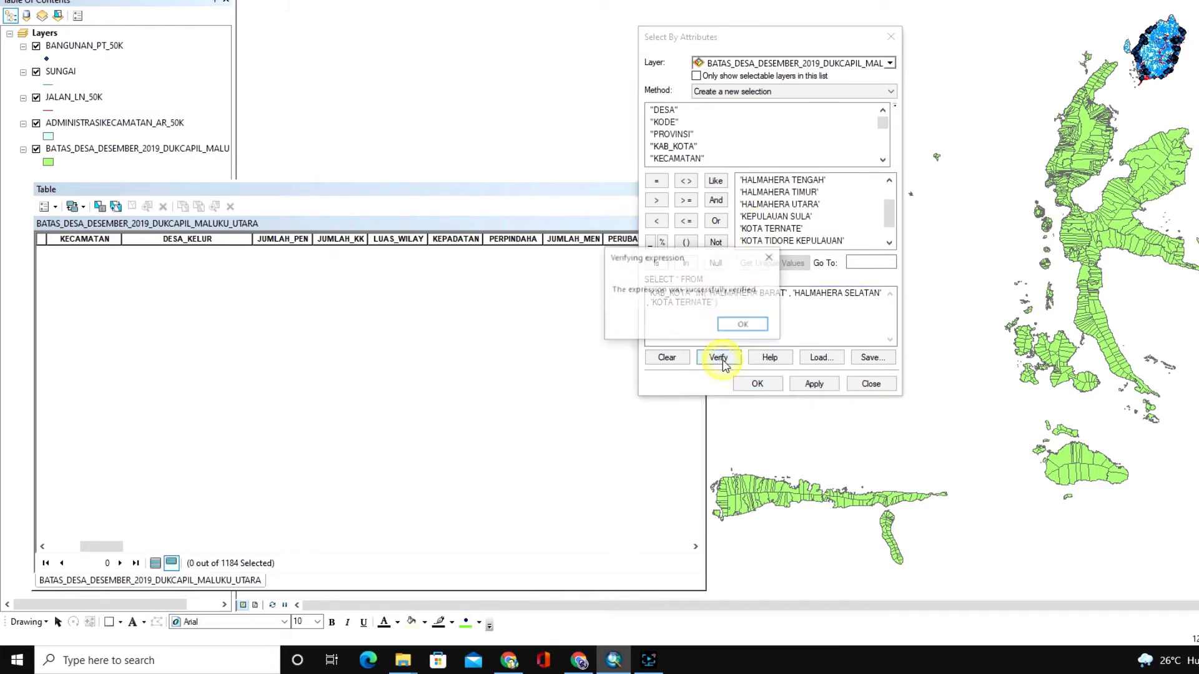
click(744, 326)
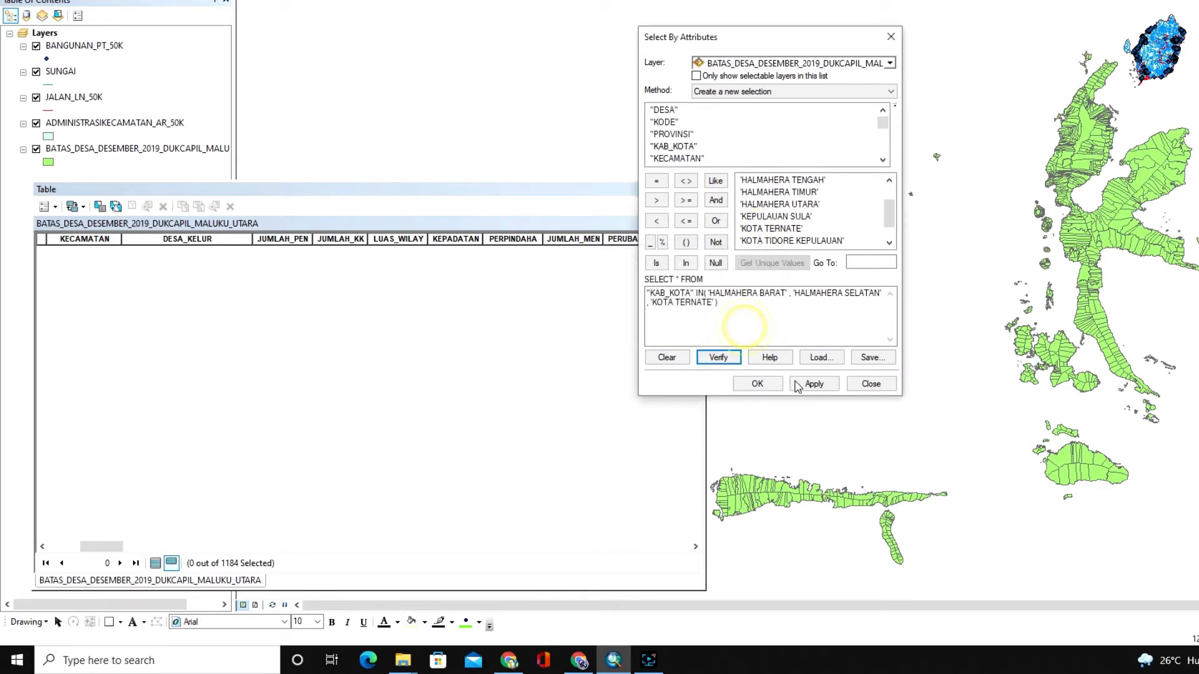
click(814, 383)
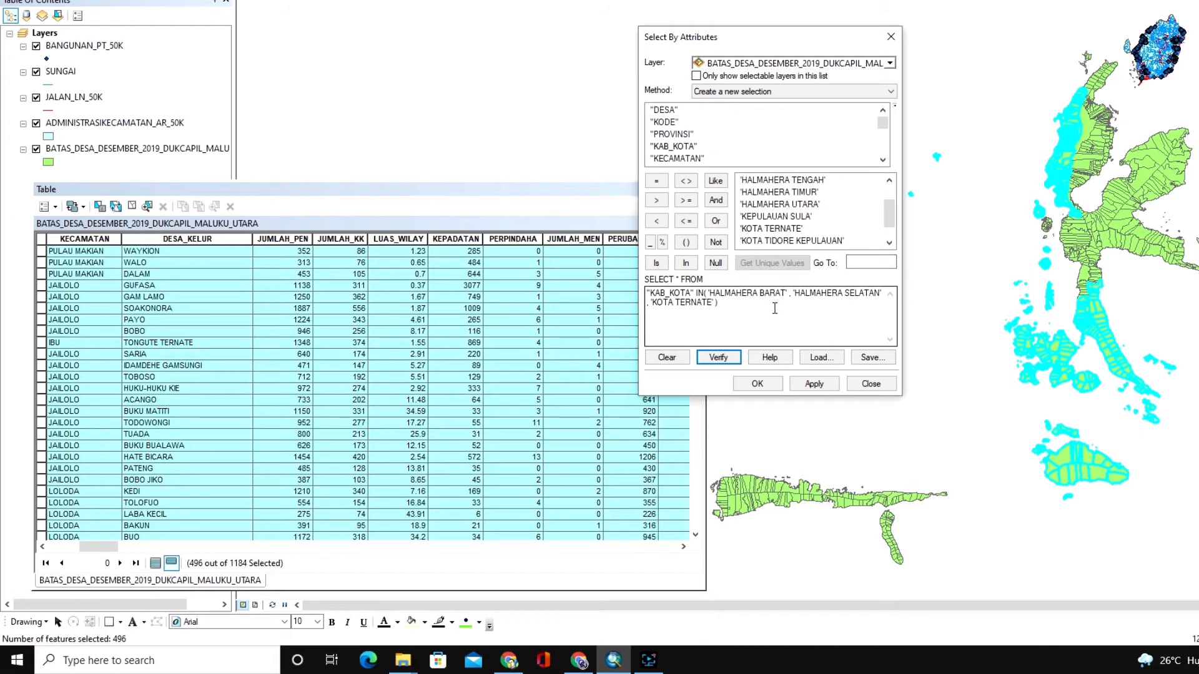
Clear the IN query and remove the current feature selection
click(666, 358)
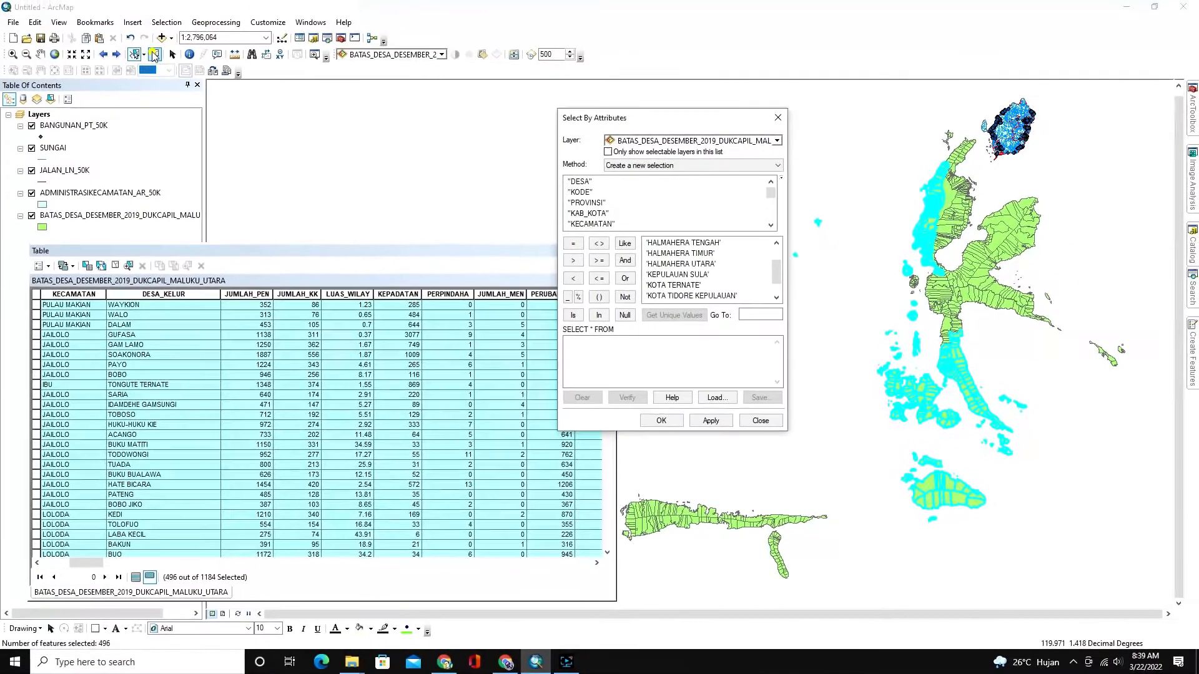
click(166, 8)
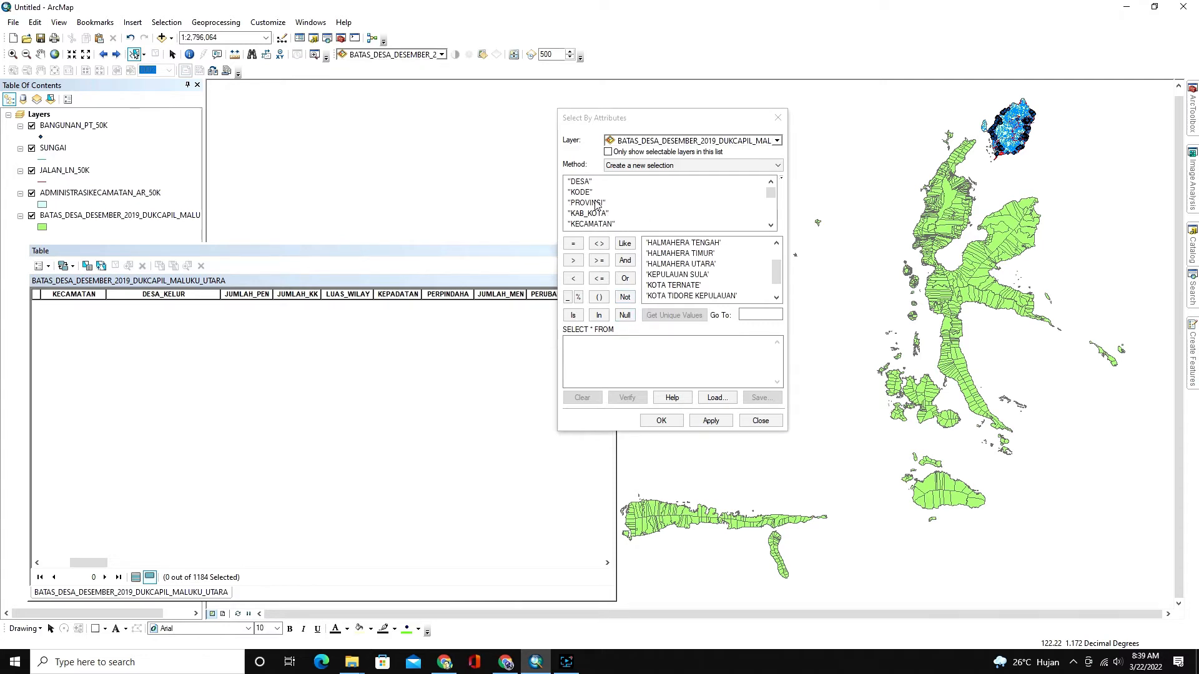
scroll(596, 205, down, 1)
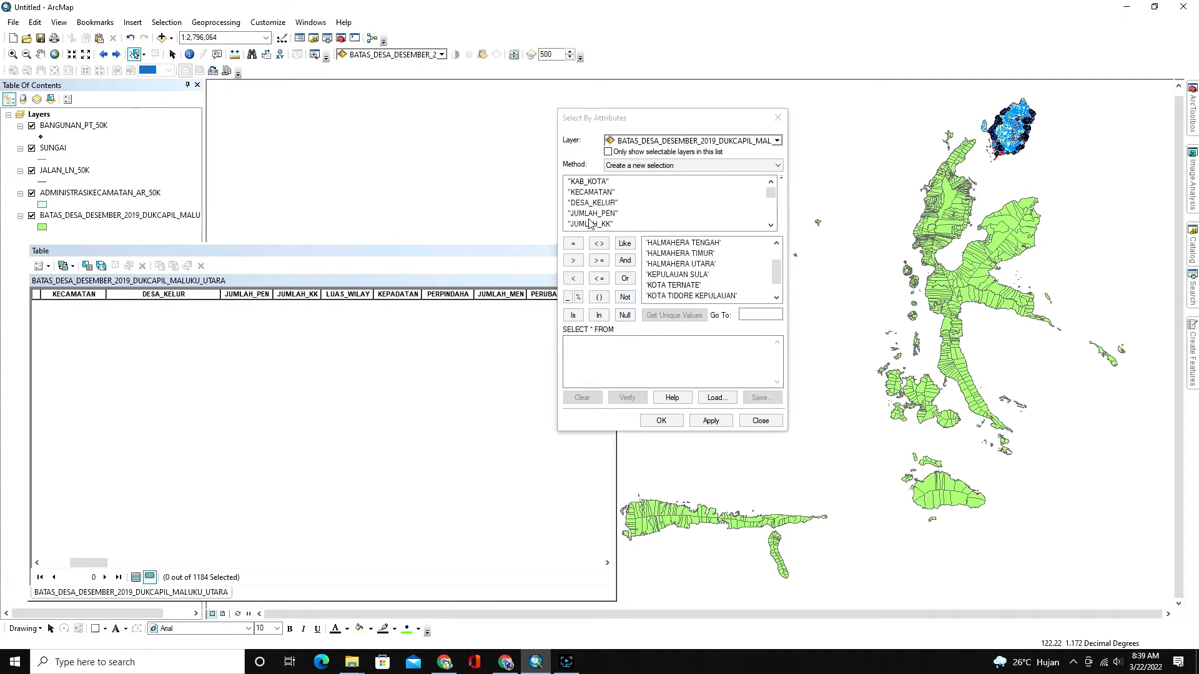
Build the attribute query "KAB_KOTA" IS NOT NULL for the village boundary layer
scroll(599, 218, down, 1)
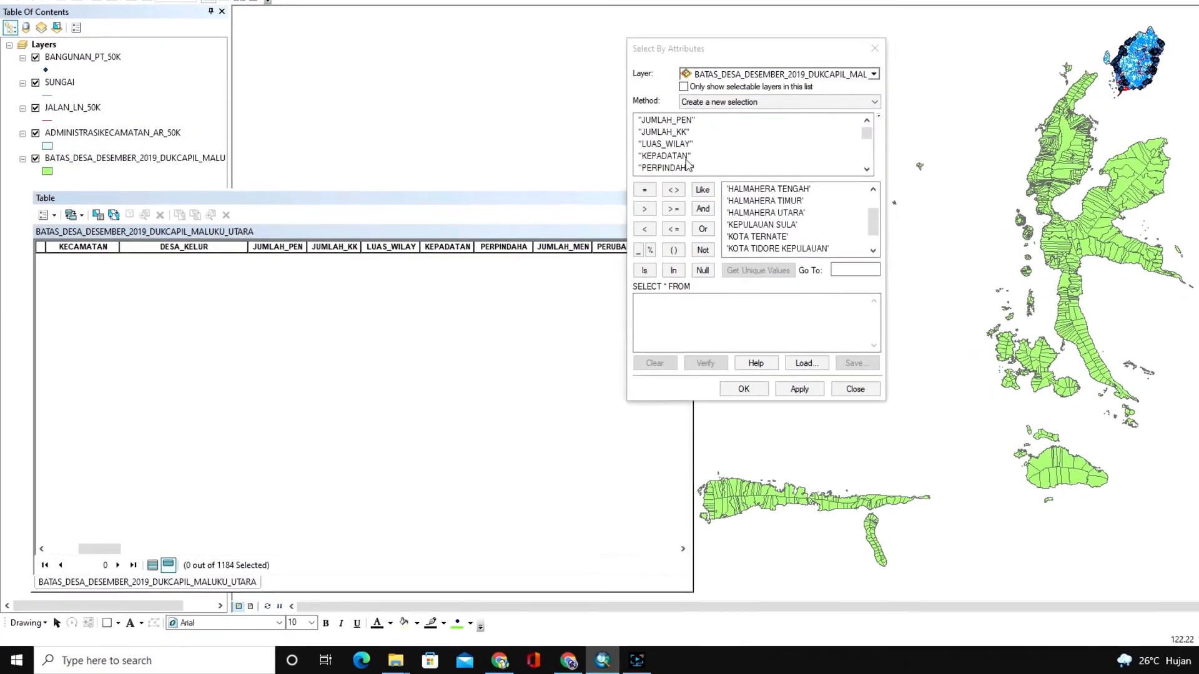
scroll(687, 164, down, 2)
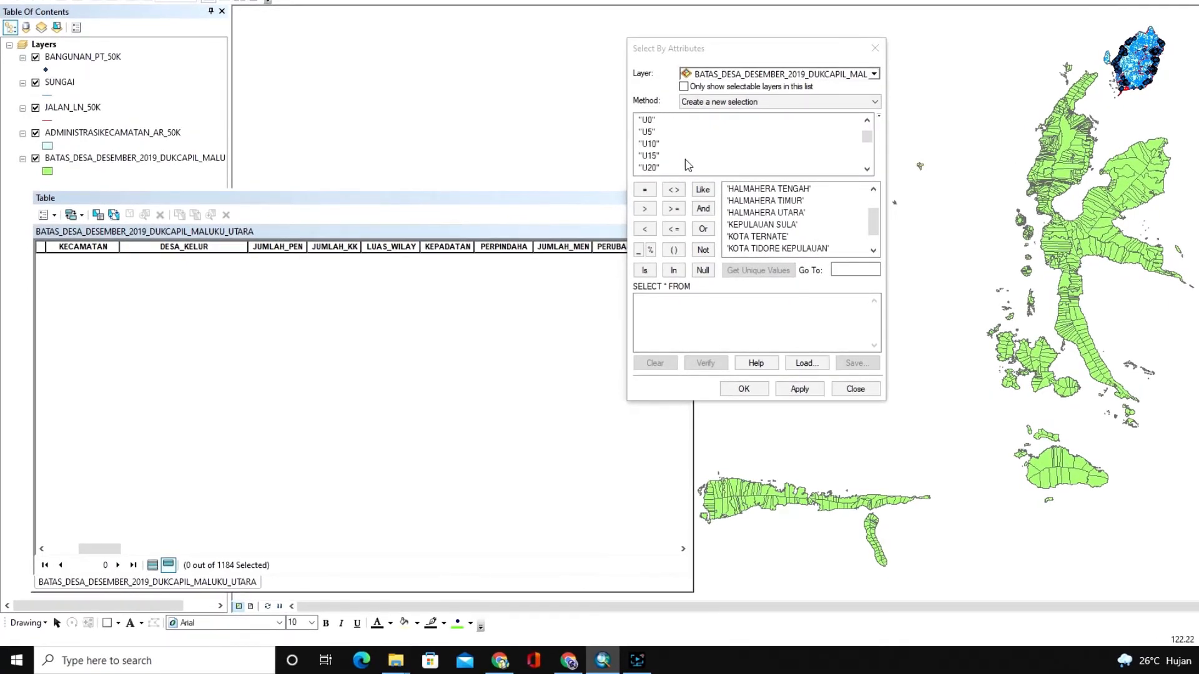
scroll(687, 165, down, 5)
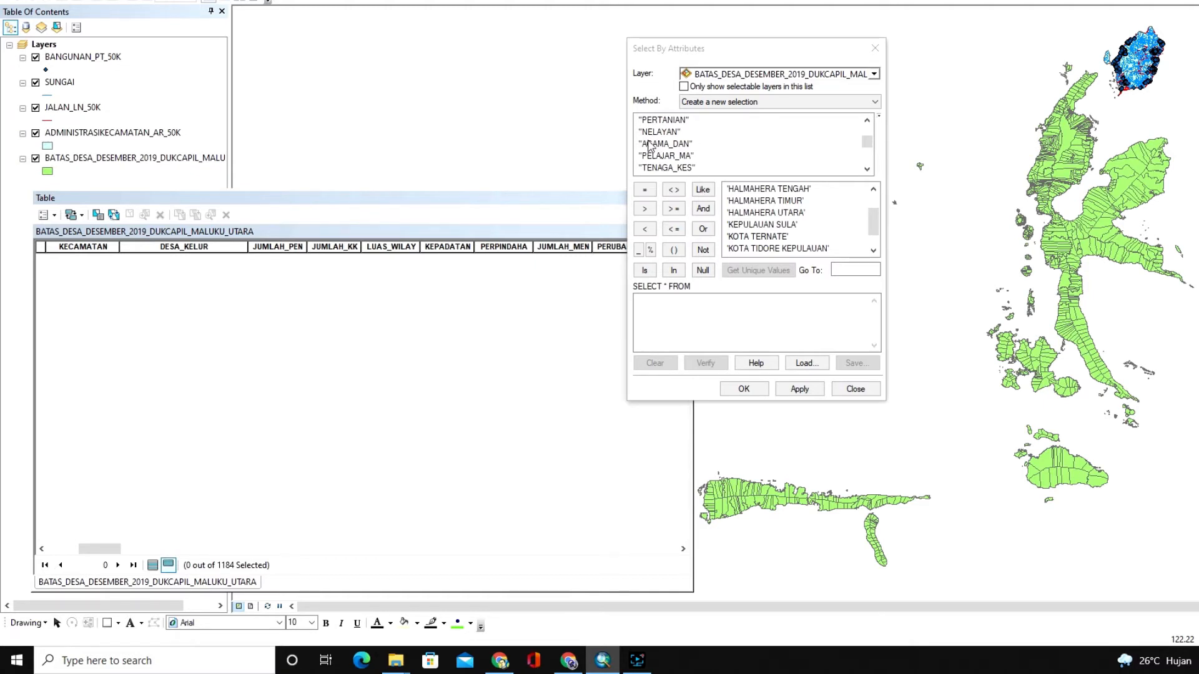
scroll(649, 147, up, 10)
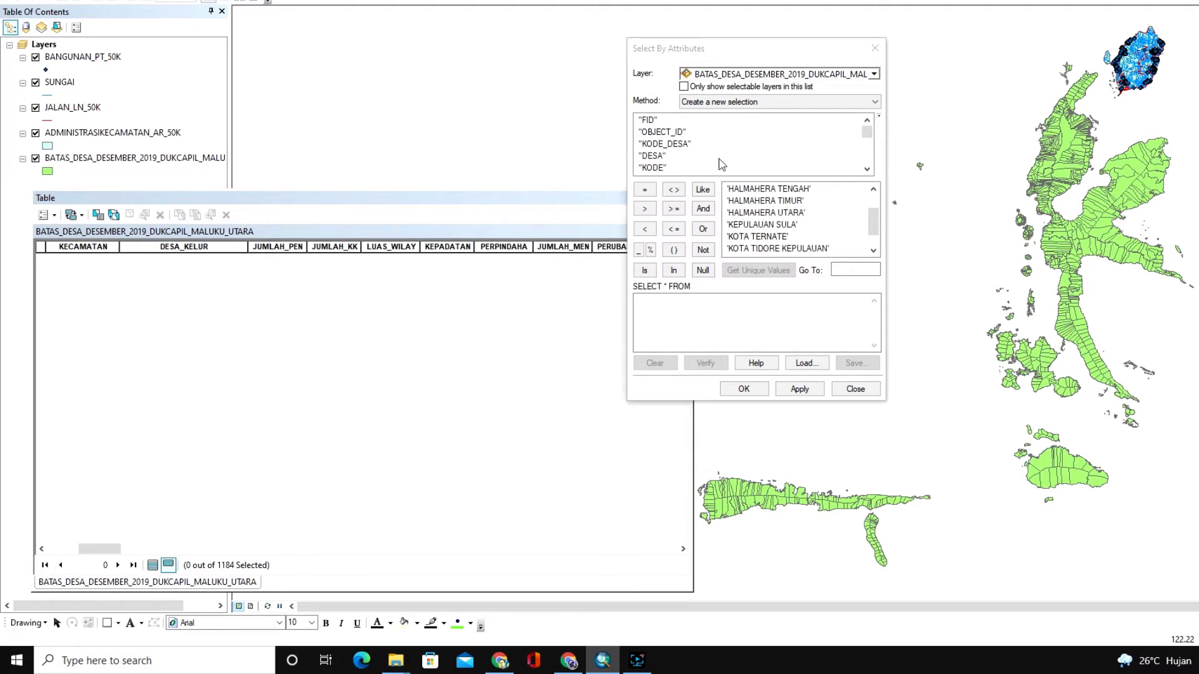
scroll(679, 161, down, 1)
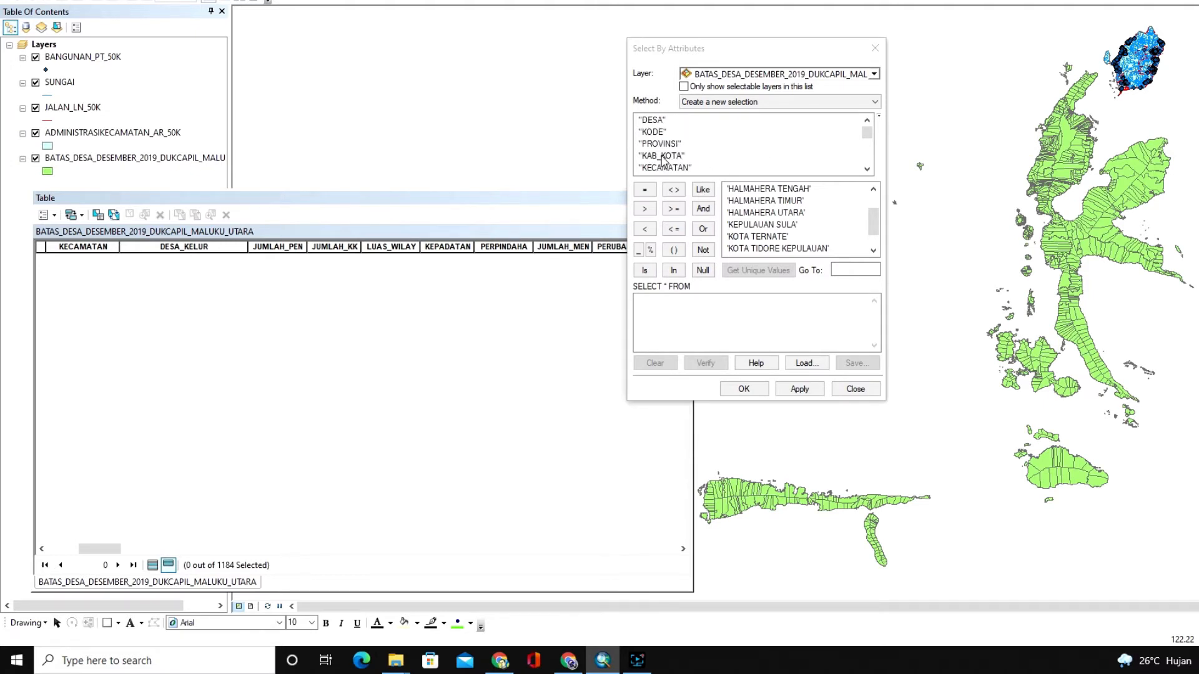
double_click(662, 156)
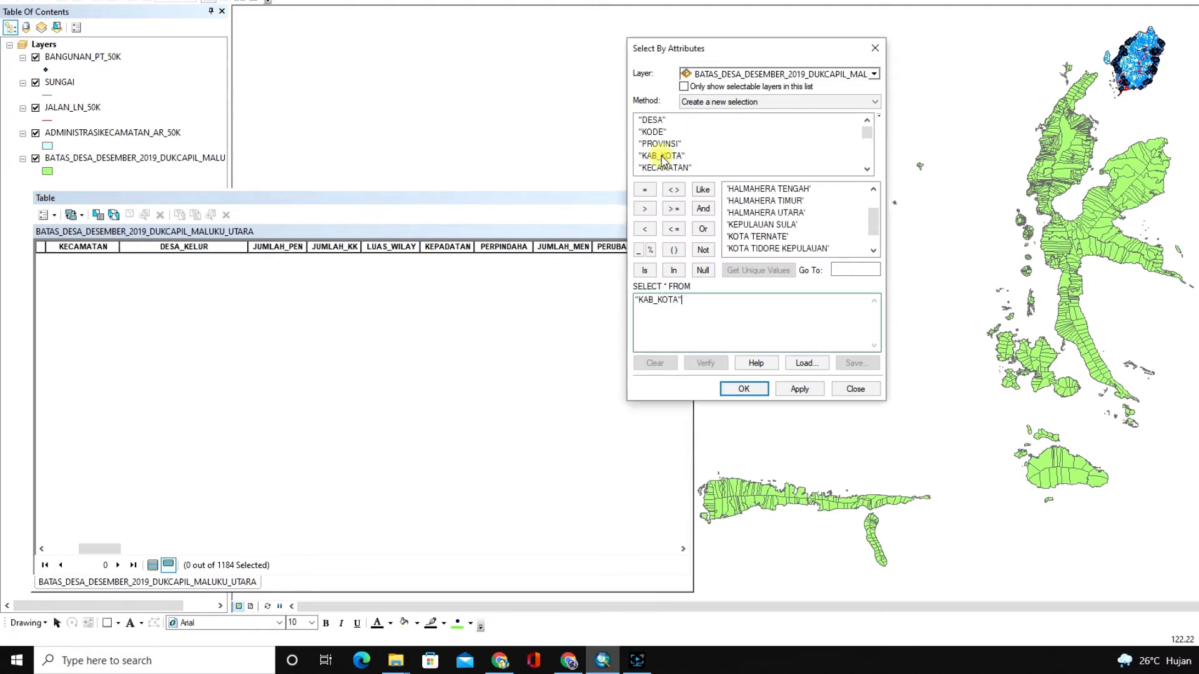
click(645, 270)
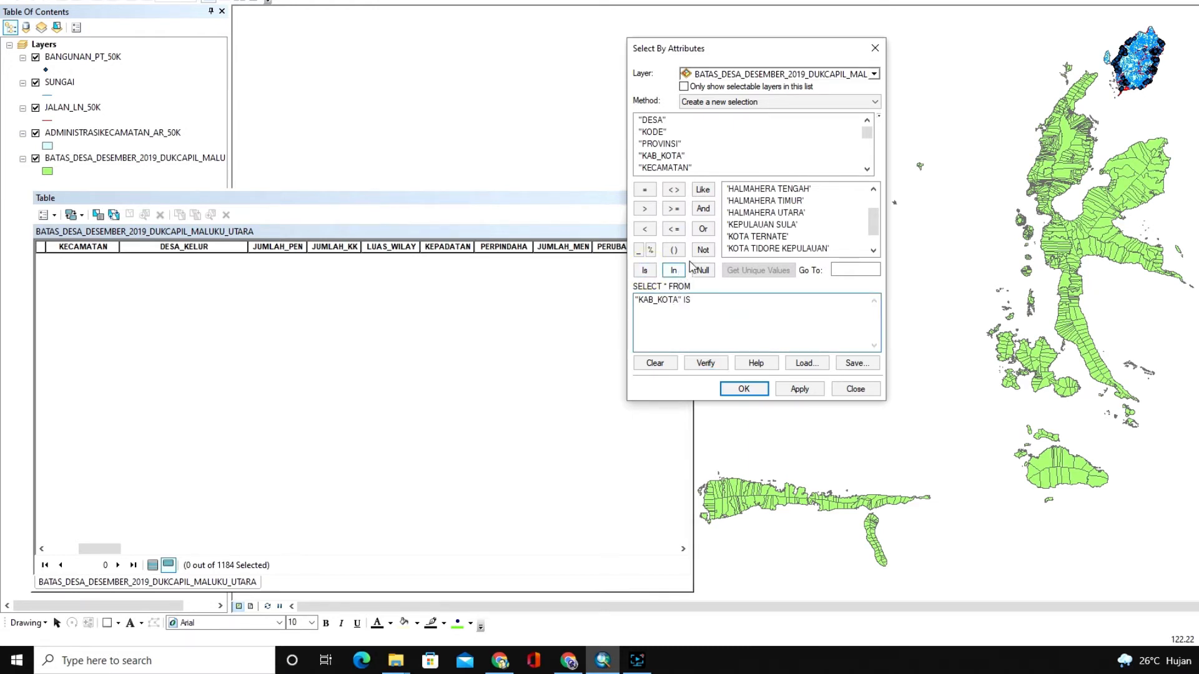
click(703, 250)
click(703, 270)
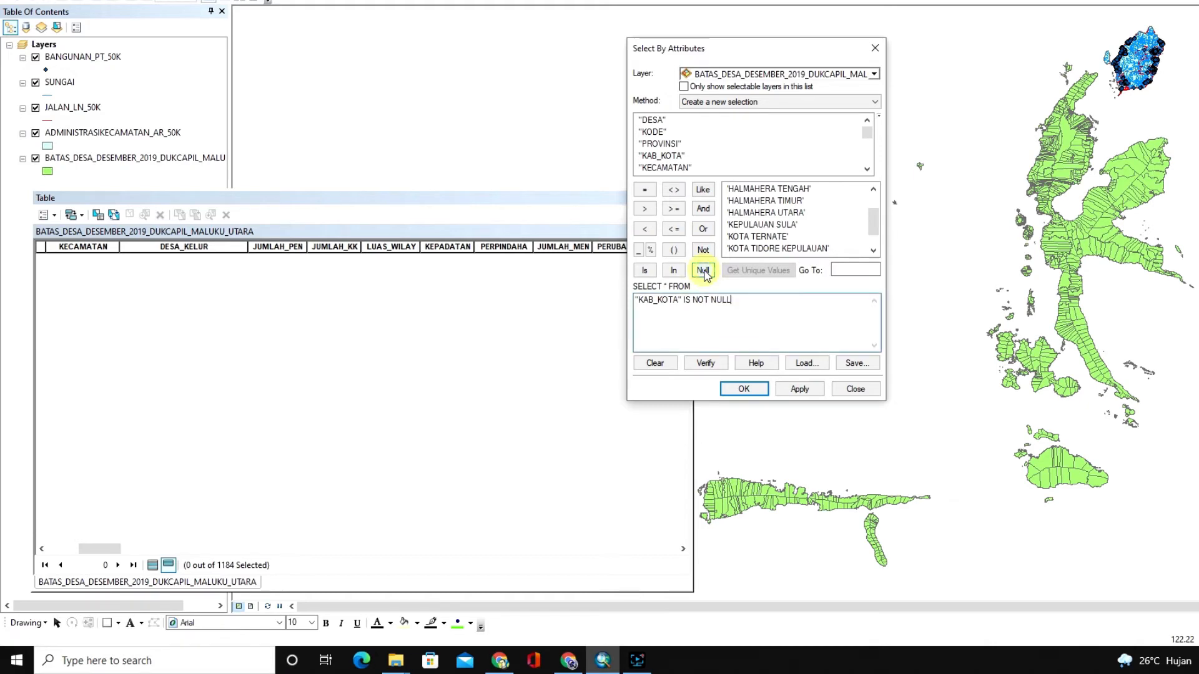
Verify the IS NOT NULL query and apply it as a new selection on the village boundary layer
click(706, 364)
click(728, 335)
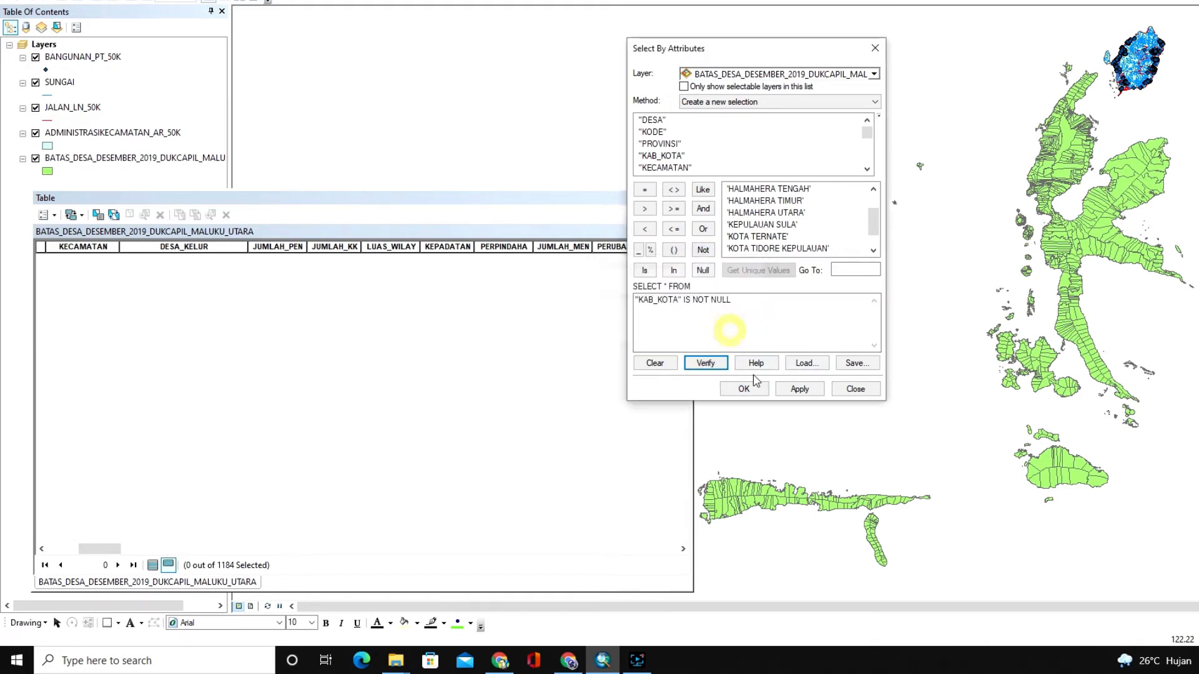
click(802, 391)
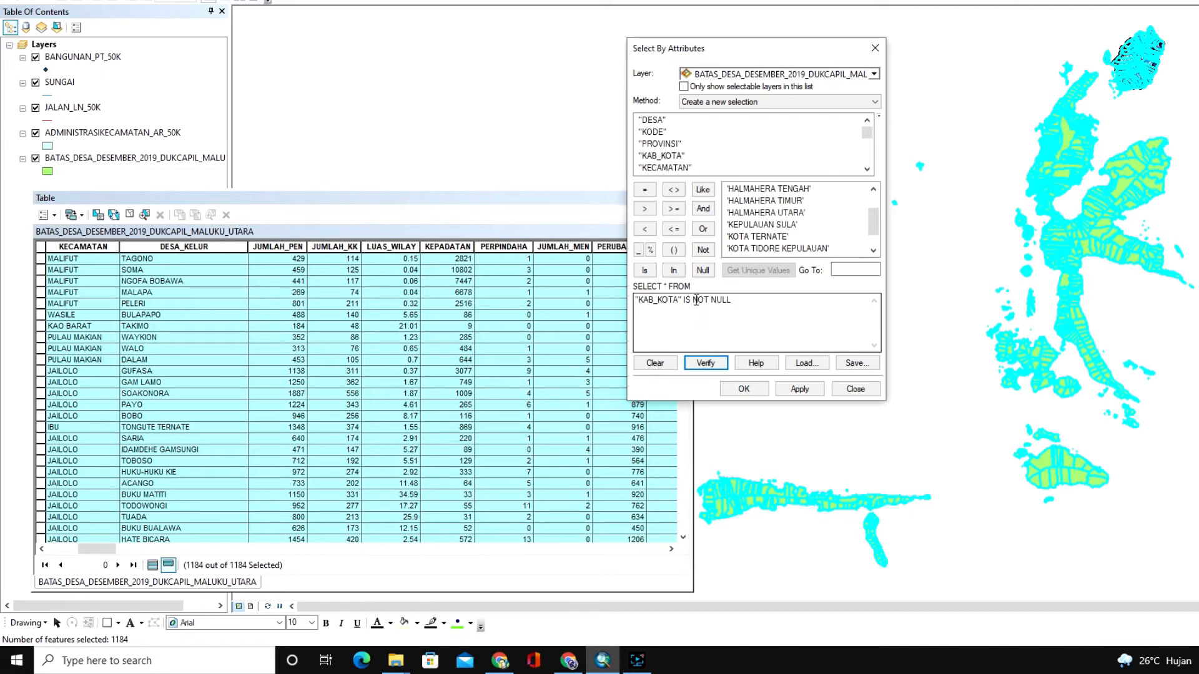
Remove NOT so the query reads "KAB_KOTA" IS NULL, then verify and apply it
drag(693, 301, 709, 303)
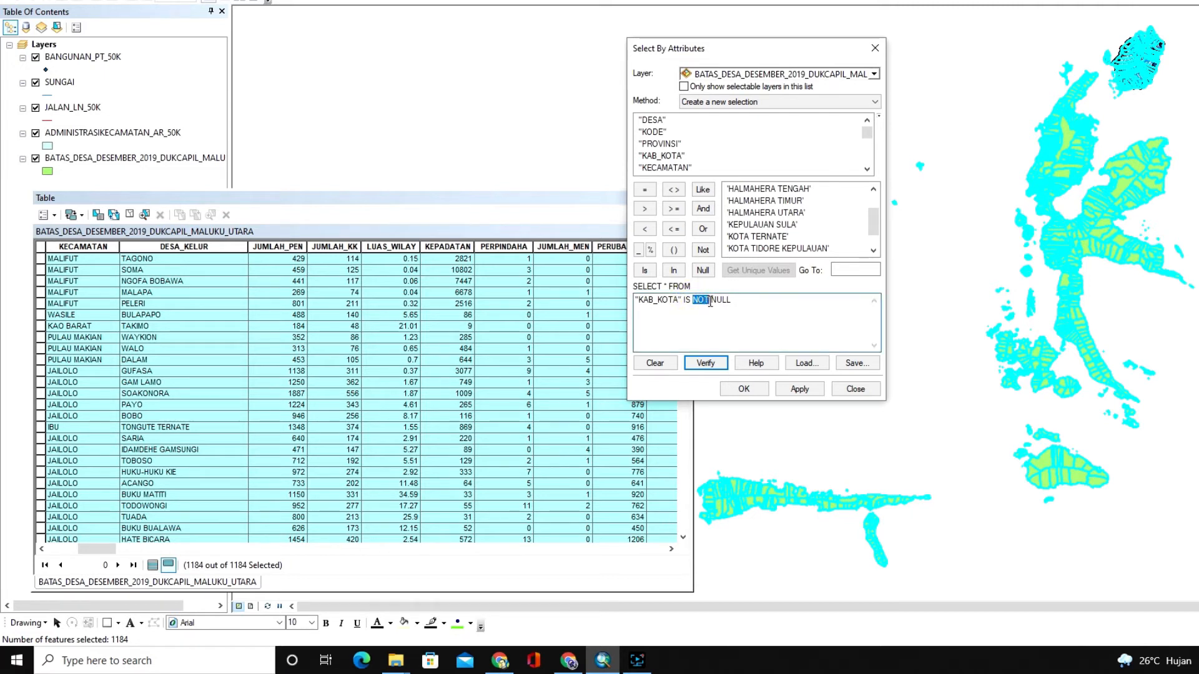
key(Delete)
key(Delete)
click(712, 366)
click(786, 332)
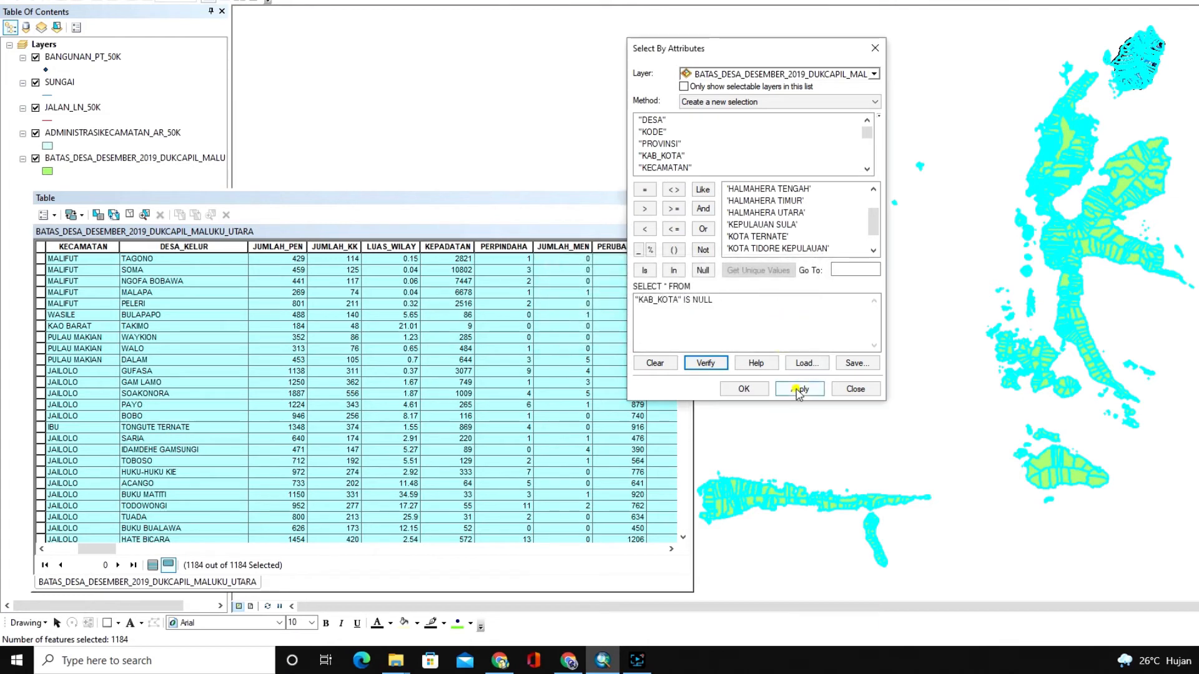
click(799, 388)
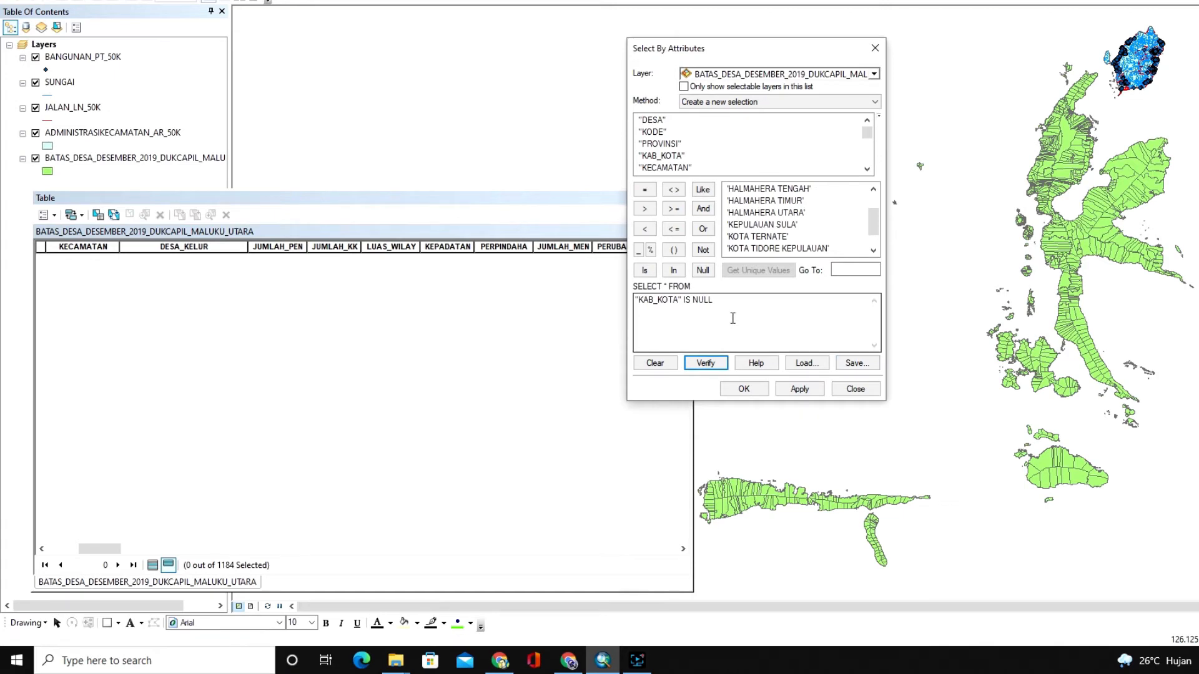
Close the attribute query, show all records in the village boundary table, and close the table
click(854, 388)
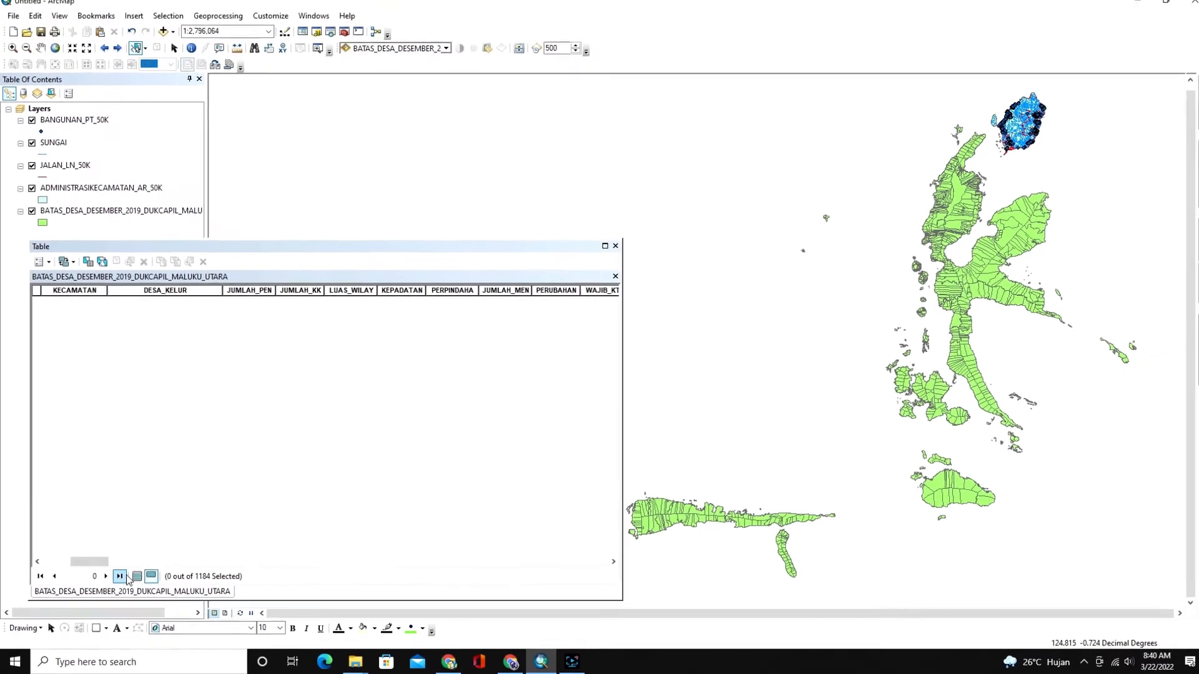
click(149, 567)
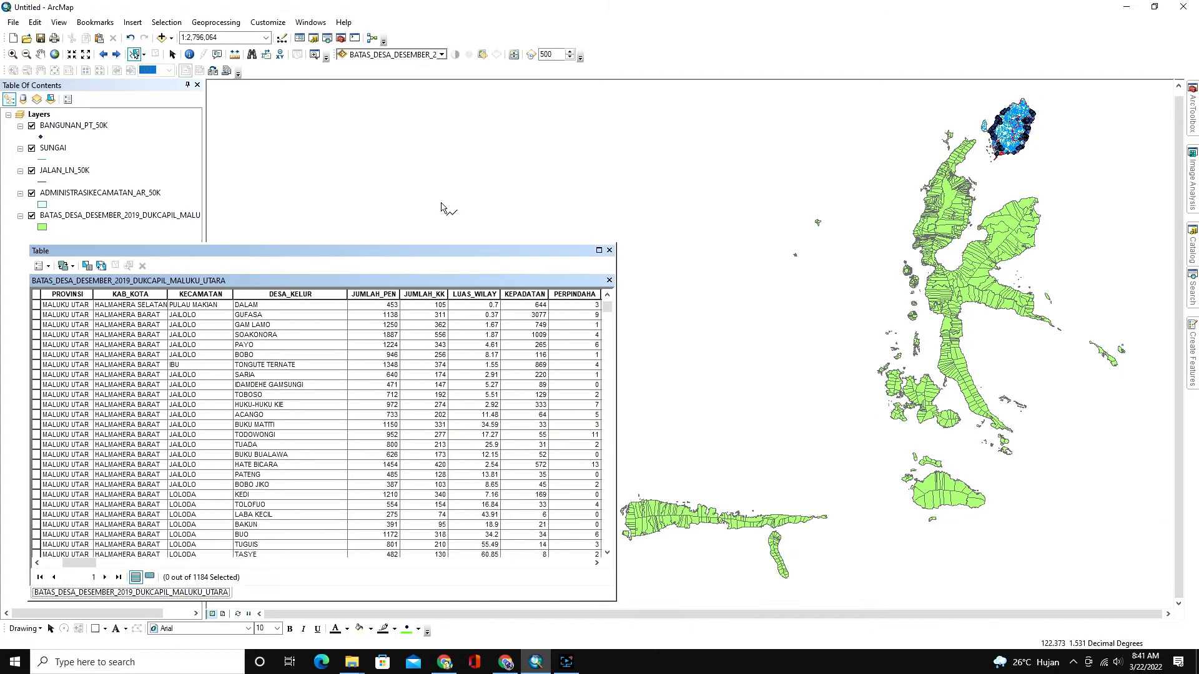
click(166, 53)
click(610, 250)
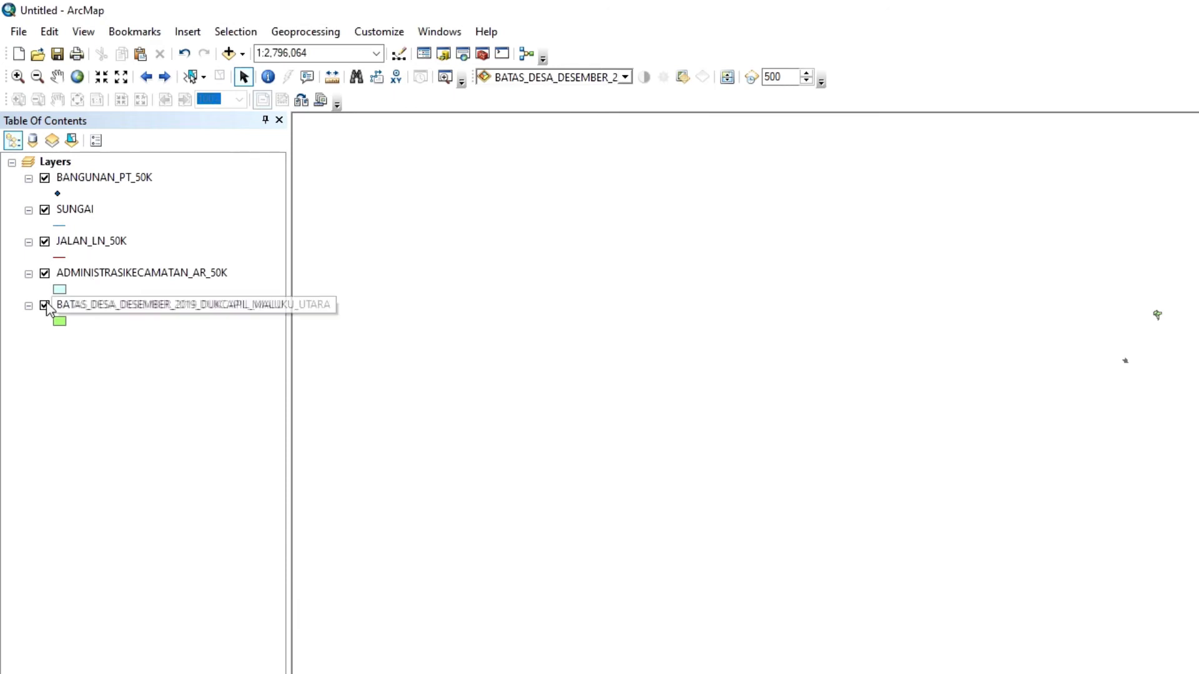
Hide the BATAS_DESA village boundary layer and zoom the map to ADMINISTRASIKECAMATAN_AR_50K
click(44, 306)
right_click(102, 275)
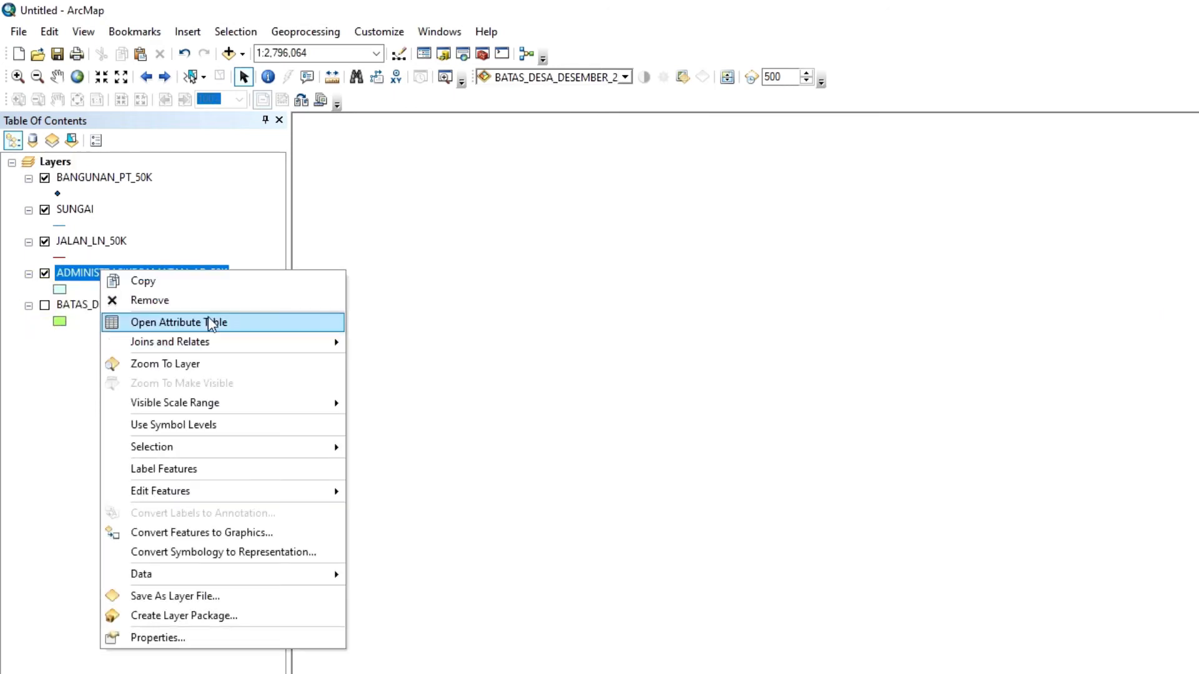
click(159, 363)
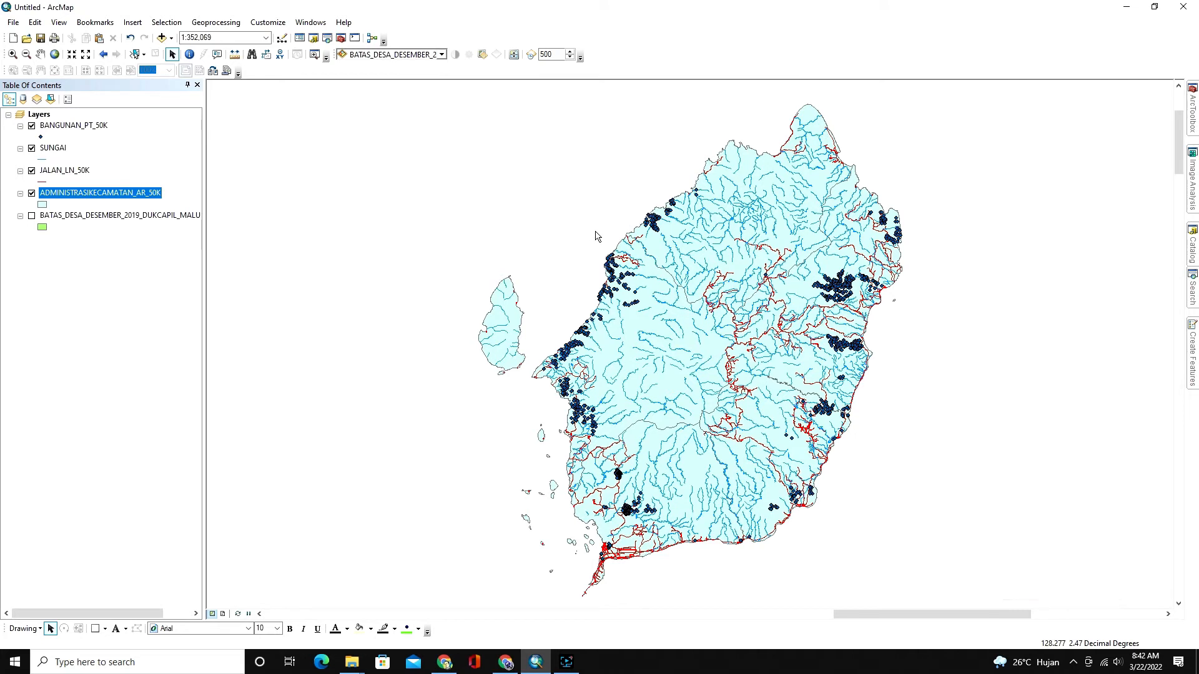
click(566, 663)
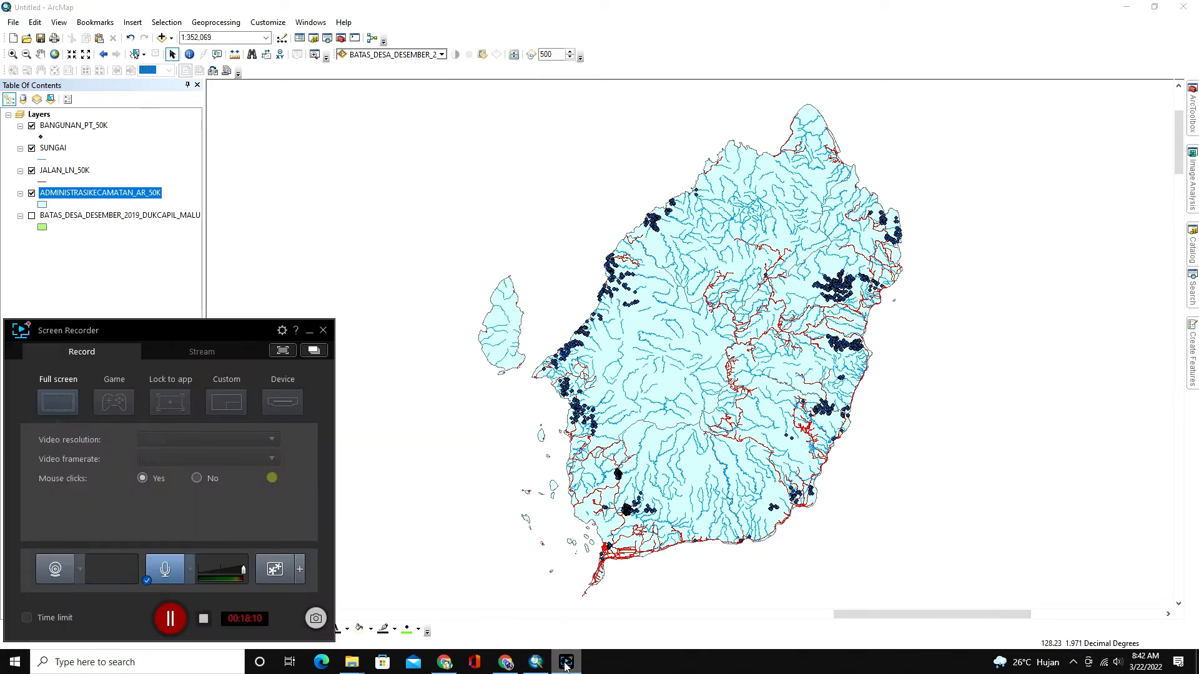
click(310, 330)
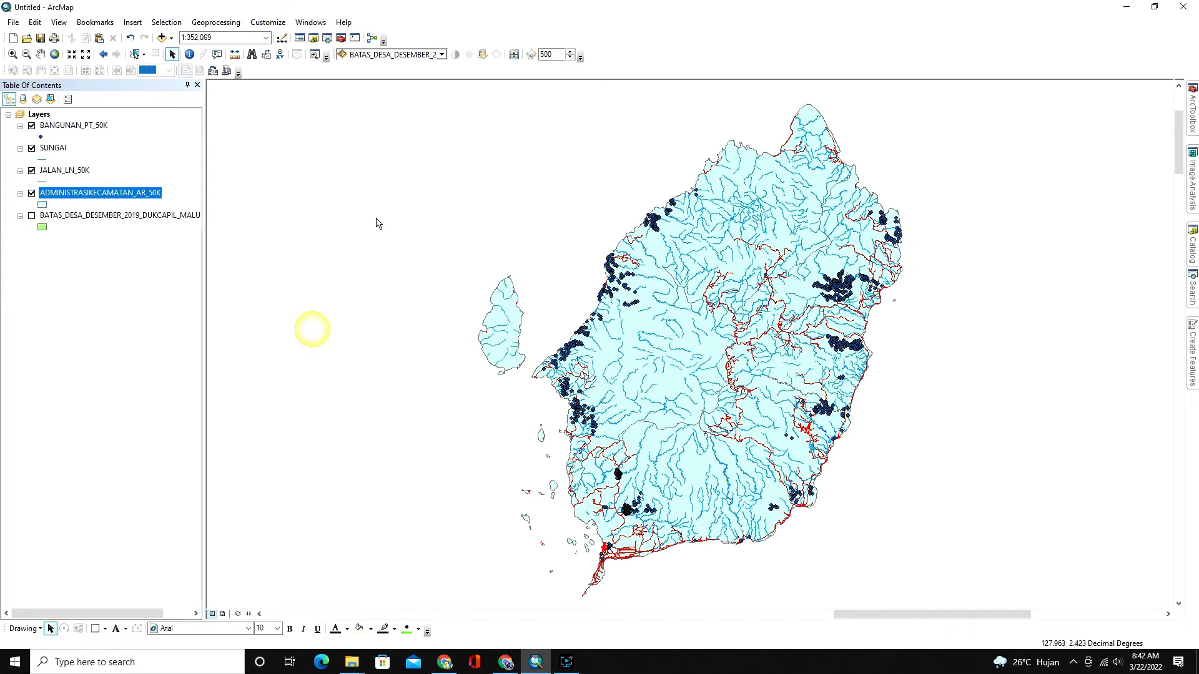
Open Select By Location and place its dialog beside the island on the map
click(175, 24)
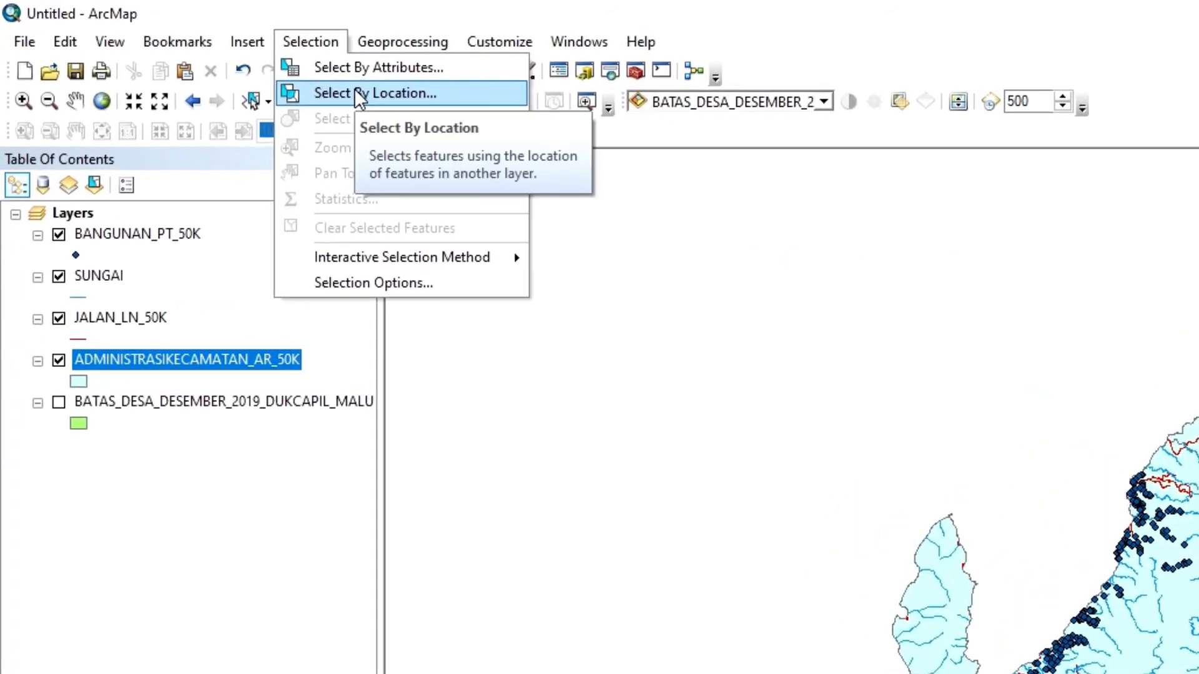
click(354, 91)
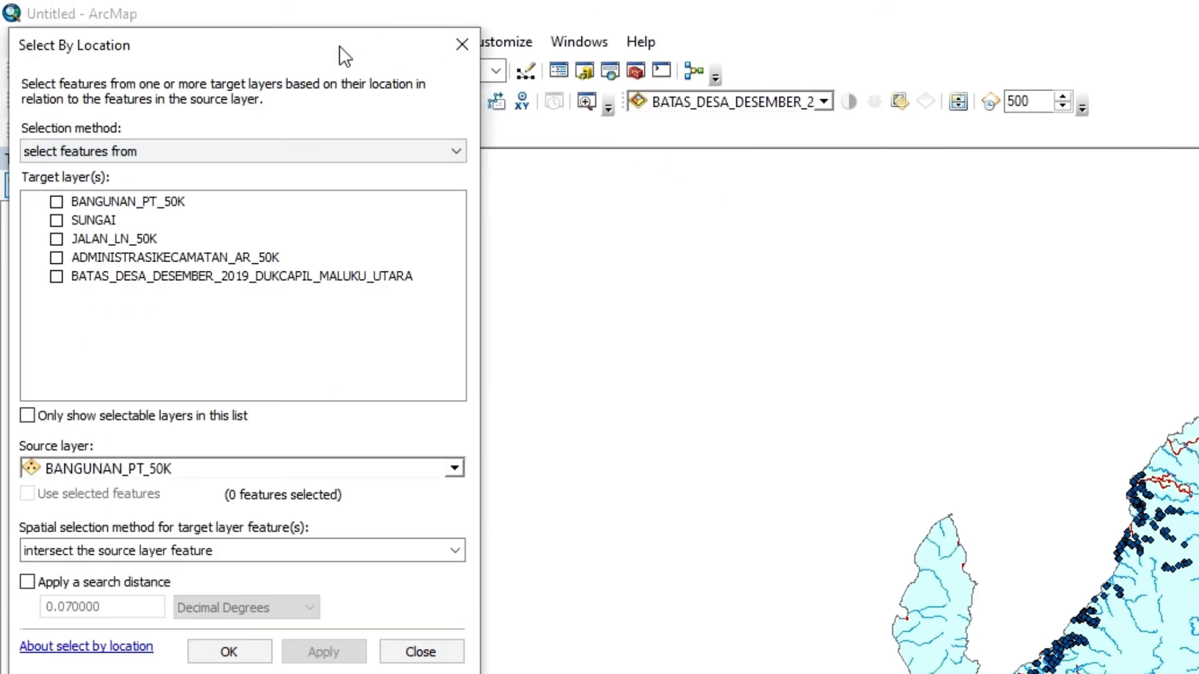
drag(339, 45, 723, 269)
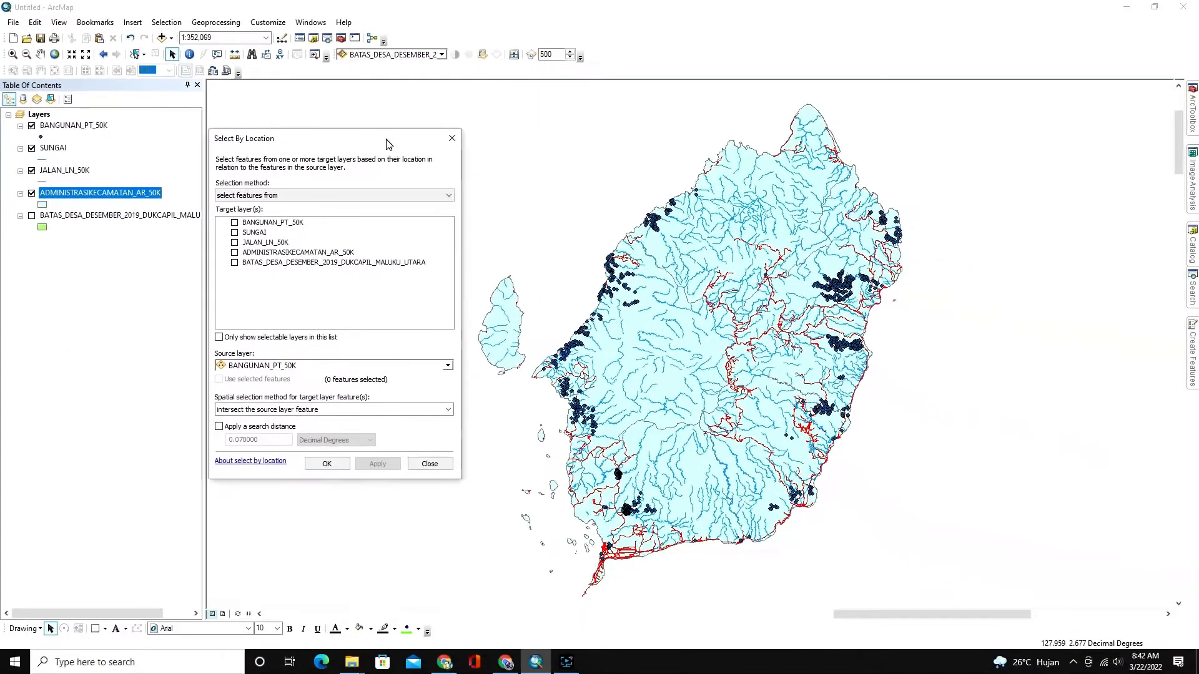
drag(386, 144, 388, 145)
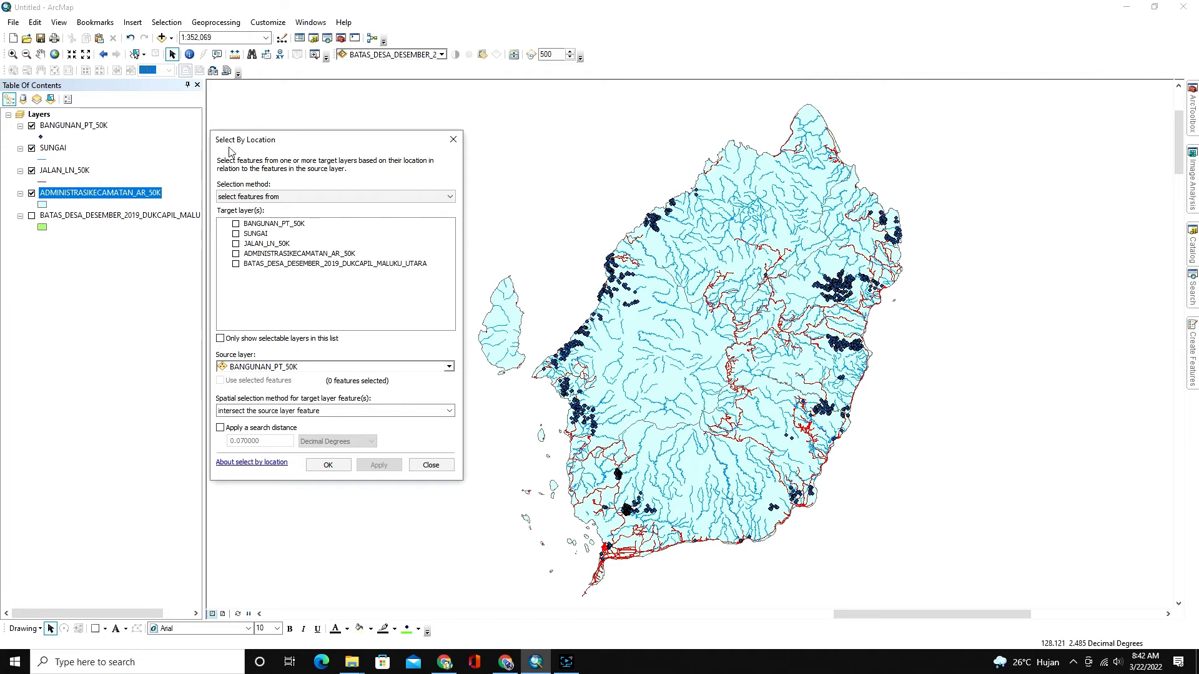
Open the attribute table of the BANGUNAN_PT_50K building layer and close the Select By Location dialog
click(87, 128)
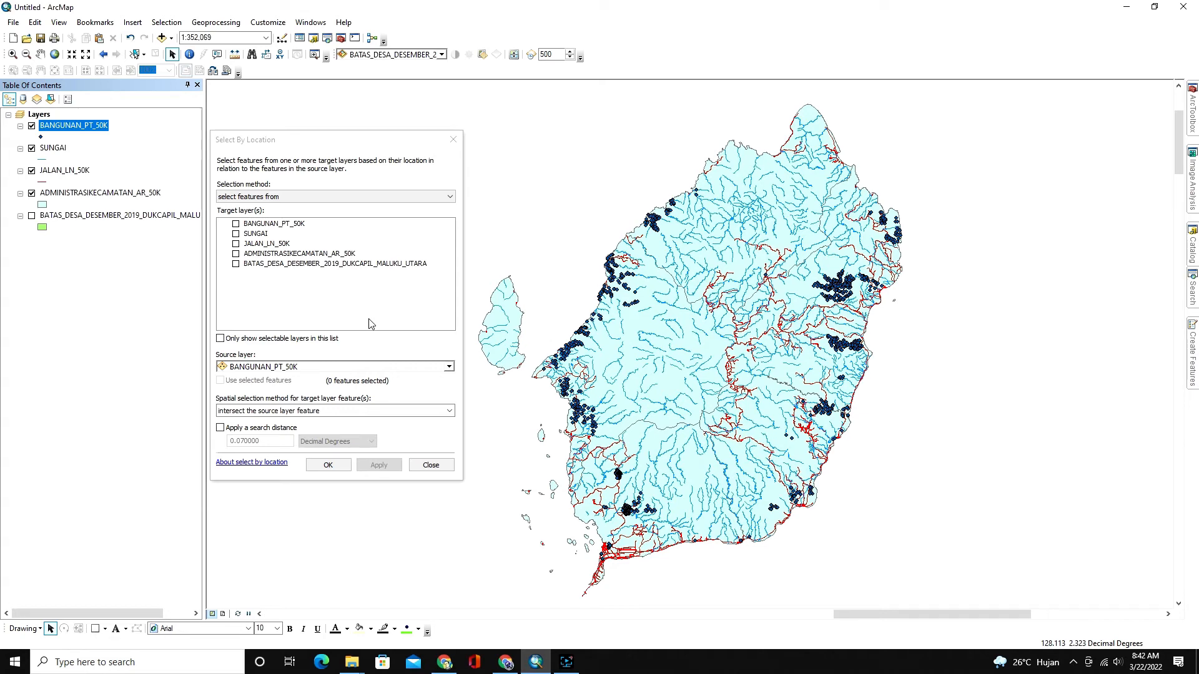
right_click(73, 128)
click(116, 160)
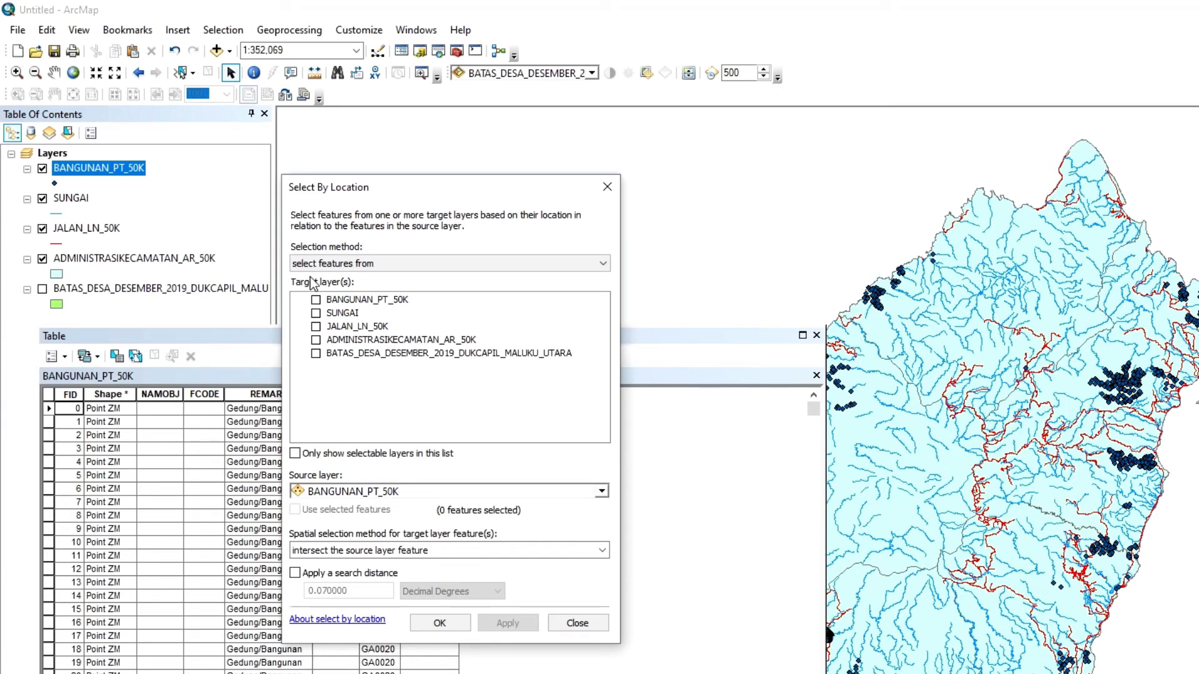
click(607, 187)
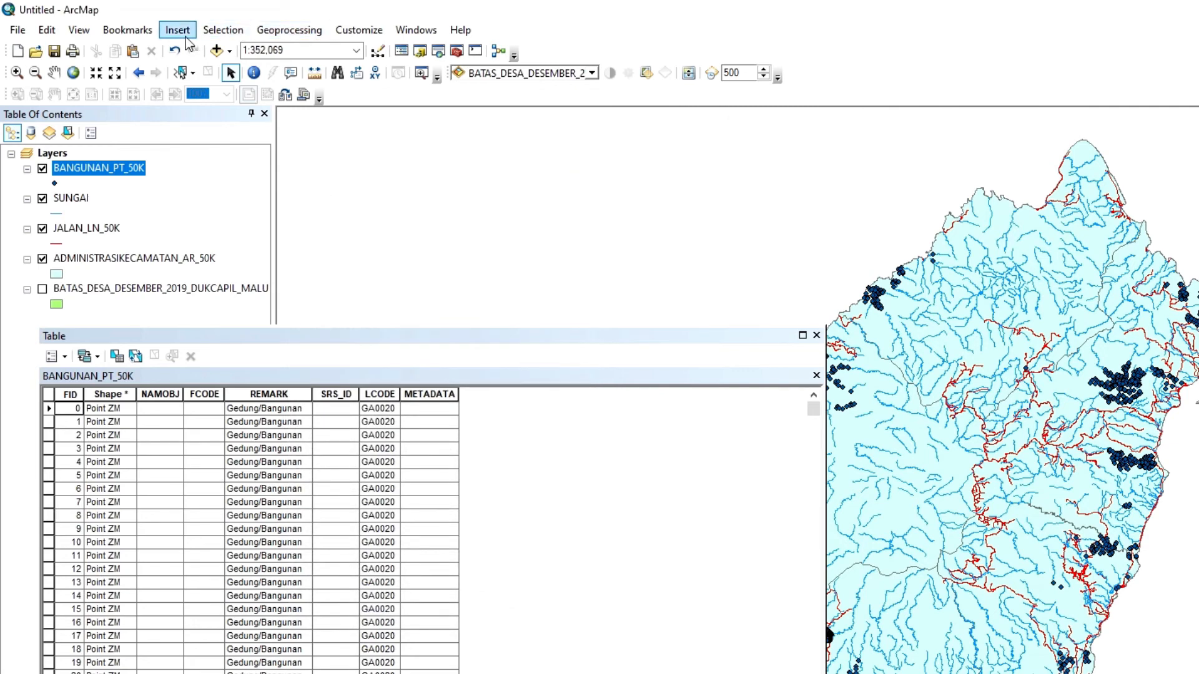
Set up a Select By Location query with BANGUNAN_PT_50K as the target layer and SUNGAI as the source layer
click(223, 30)
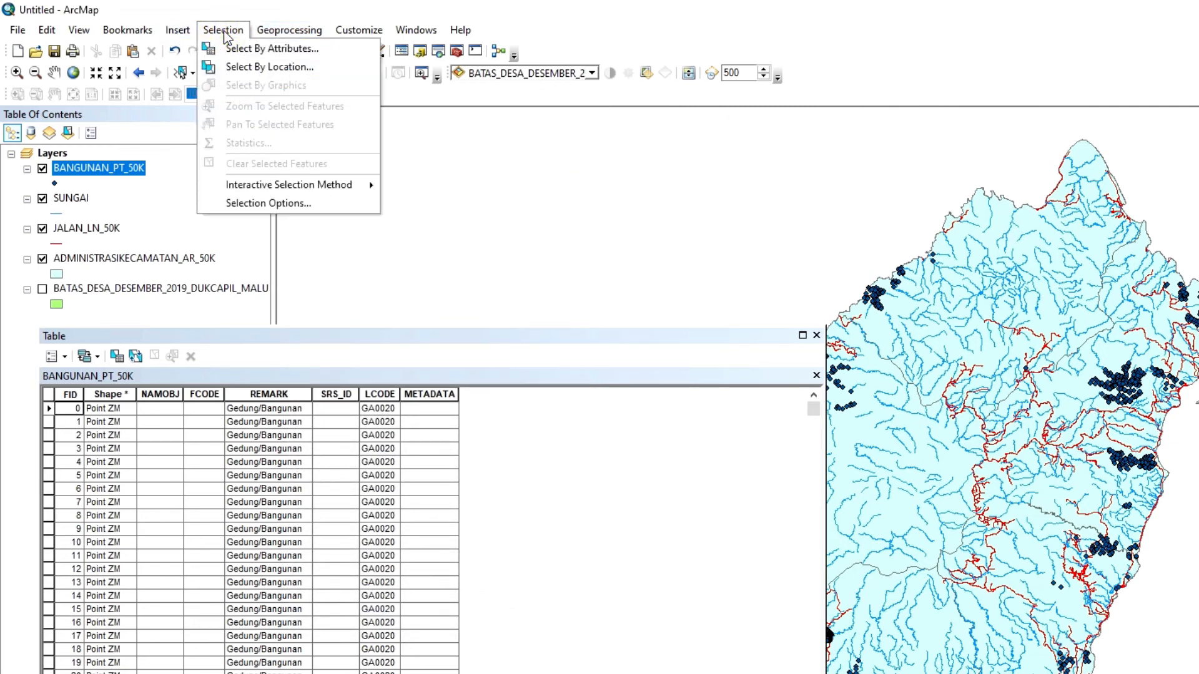
click(253, 67)
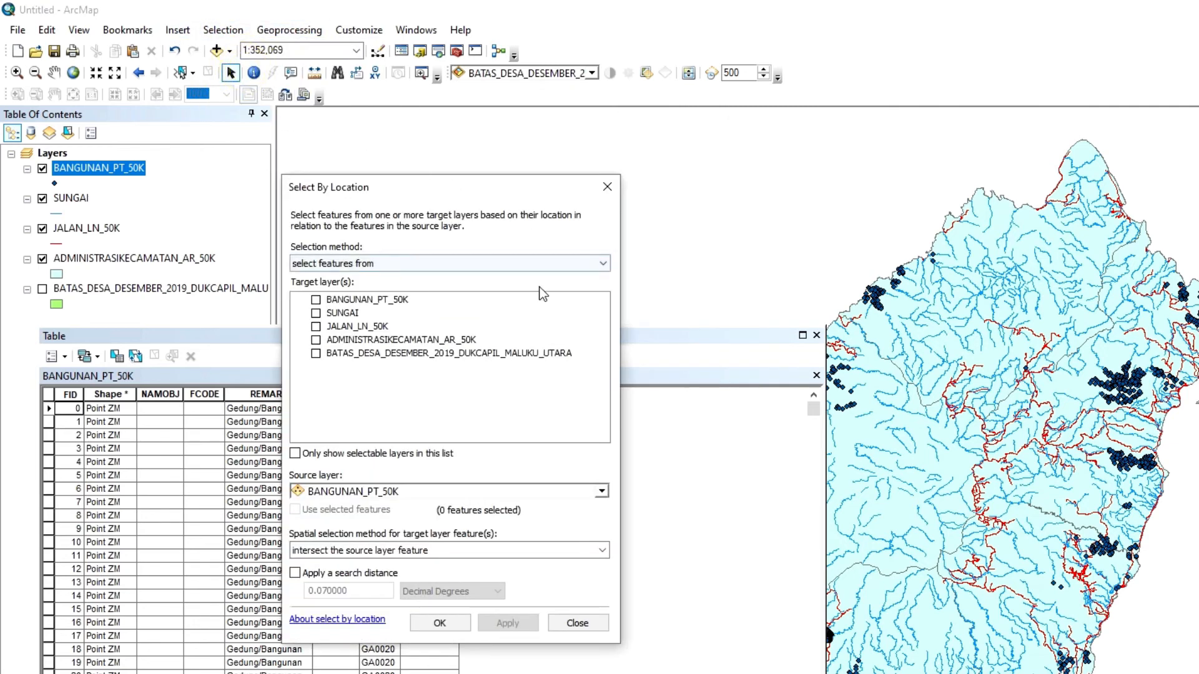
click(316, 300)
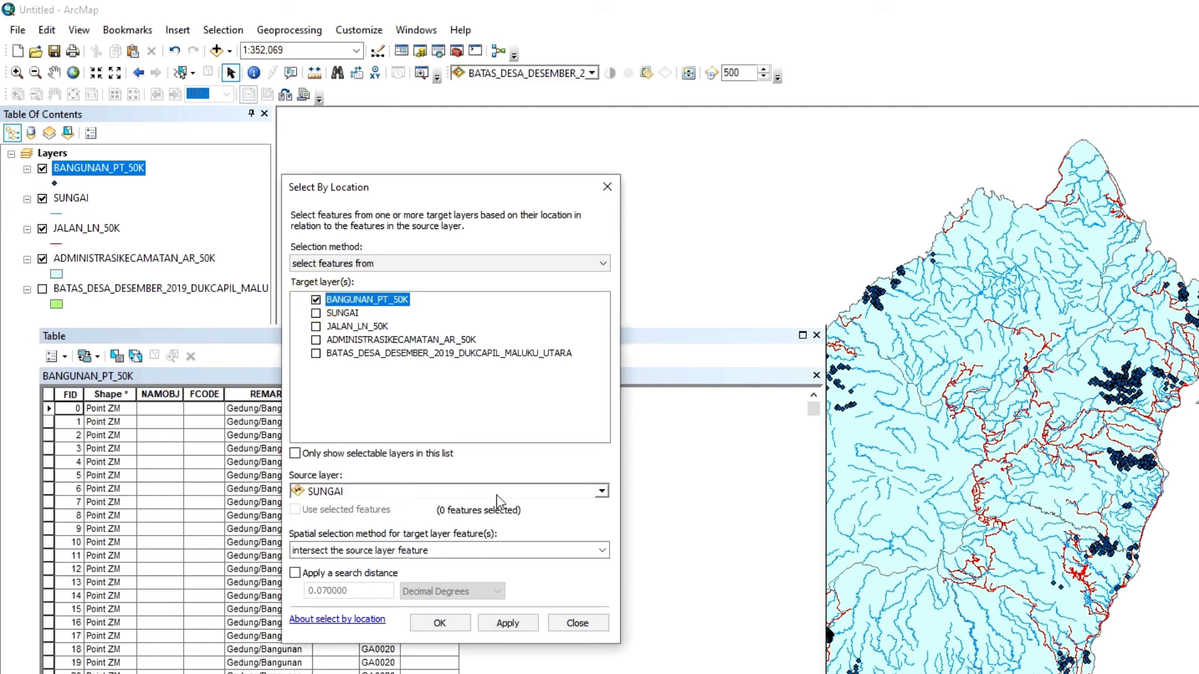
click(601, 490)
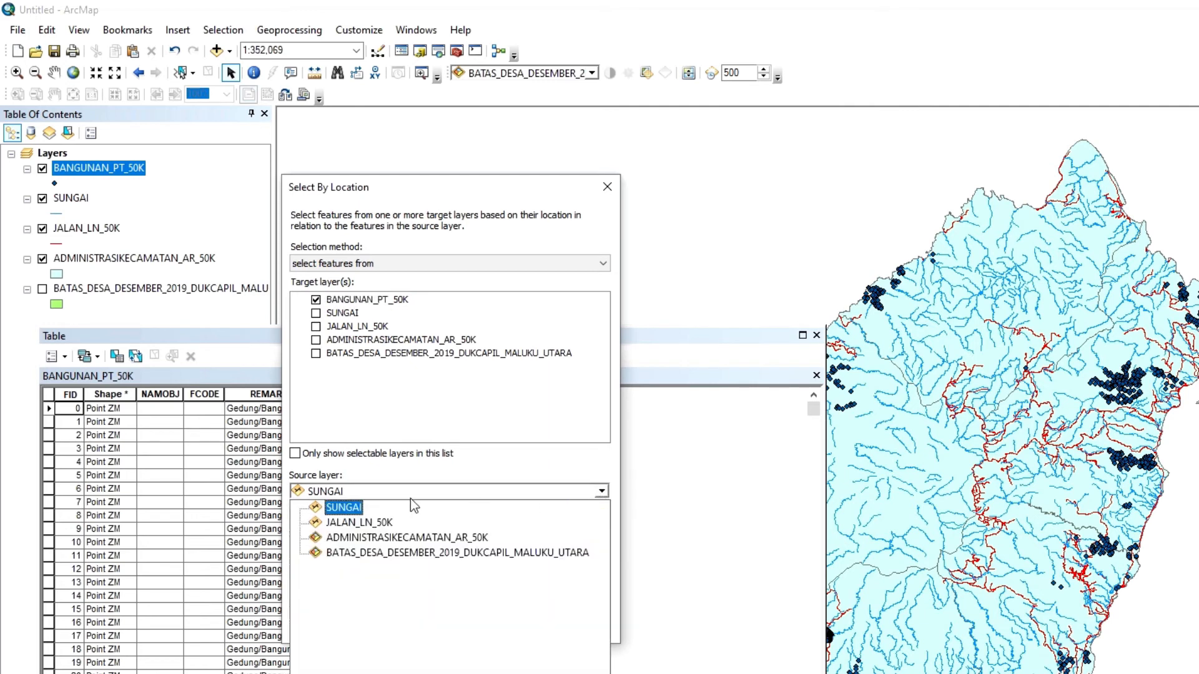
click(345, 508)
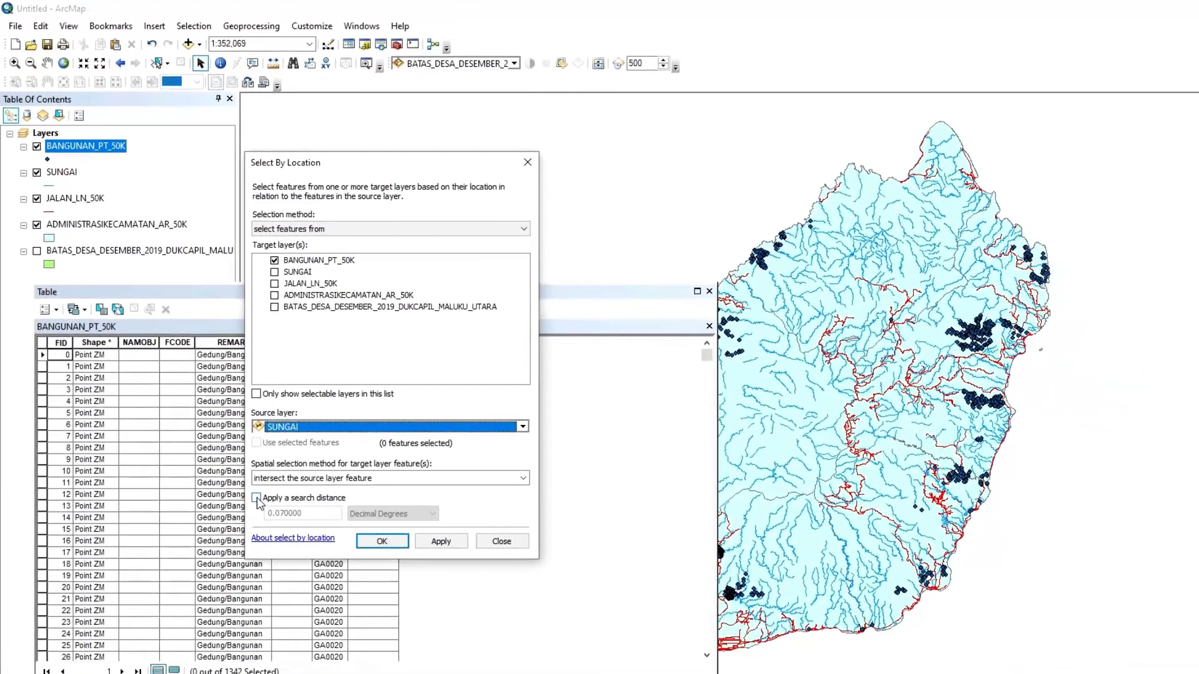
Apply a 50-meter search distance to select the buildings near rivers, run the selection, and close the Select By Location dialog
click(295, 573)
click(380, 514)
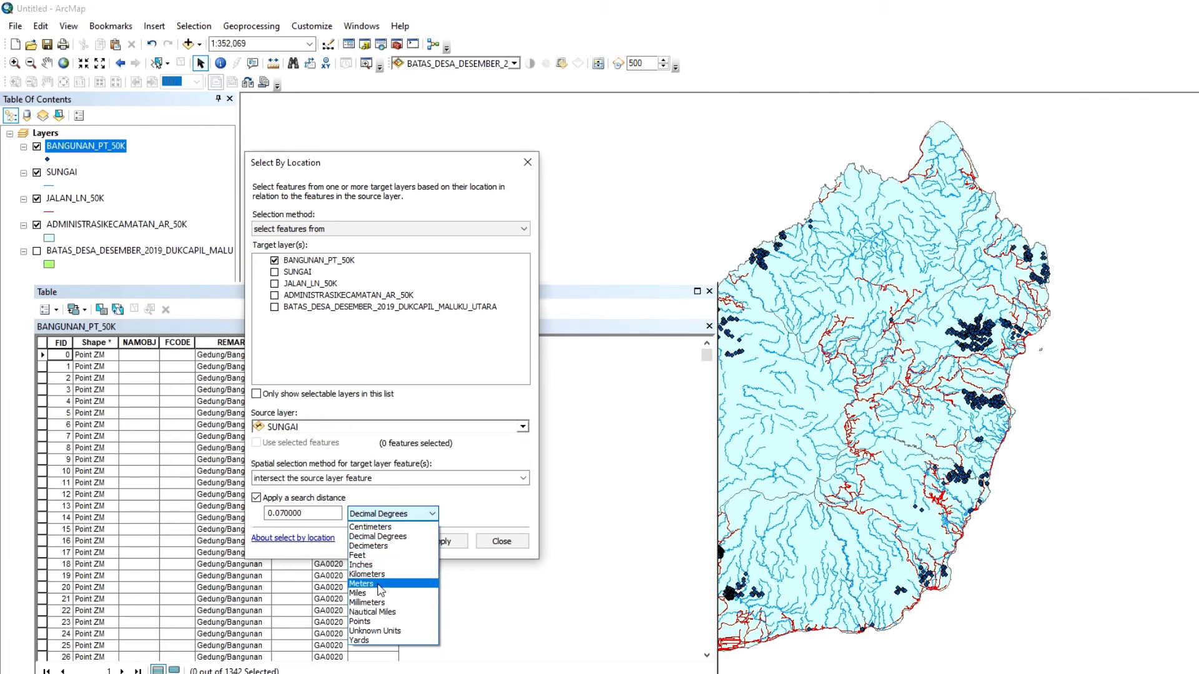
click(361, 584)
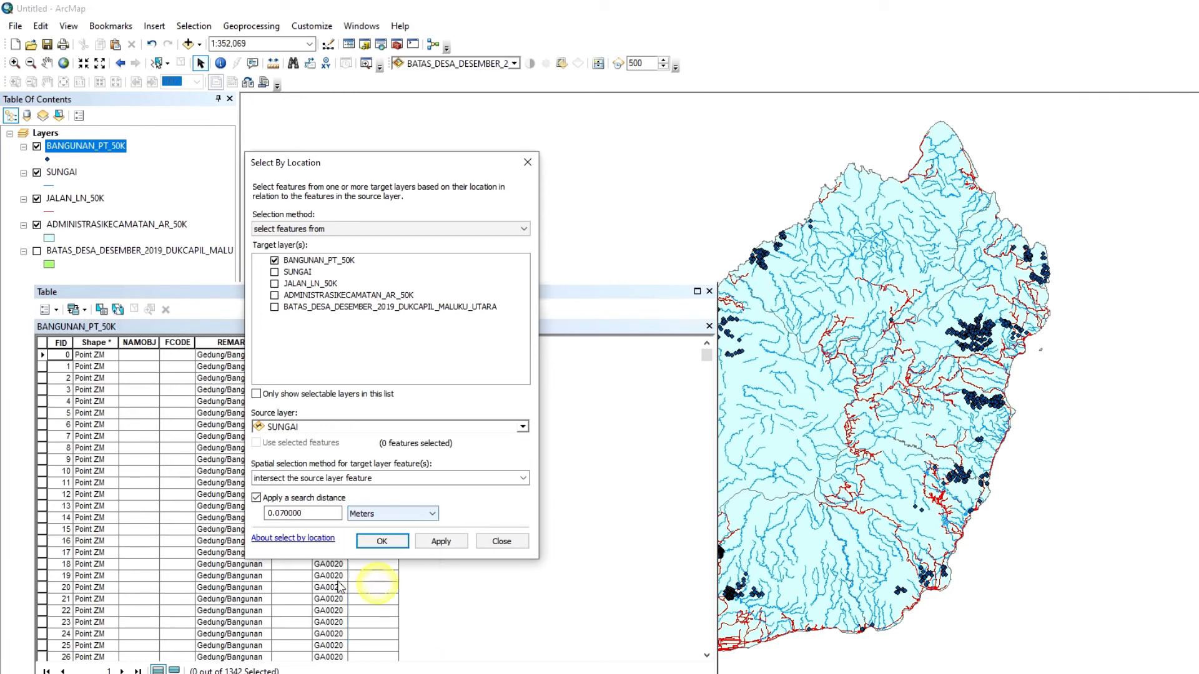
drag(315, 514, 211, 520)
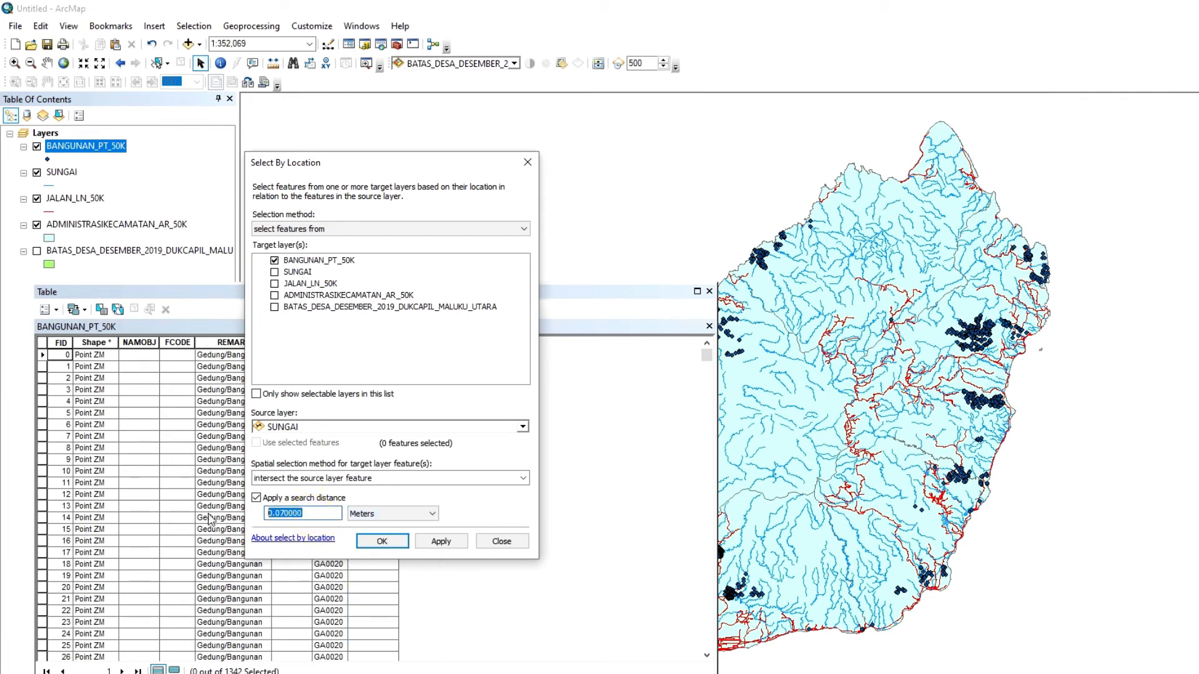
text(50)
click(441, 541)
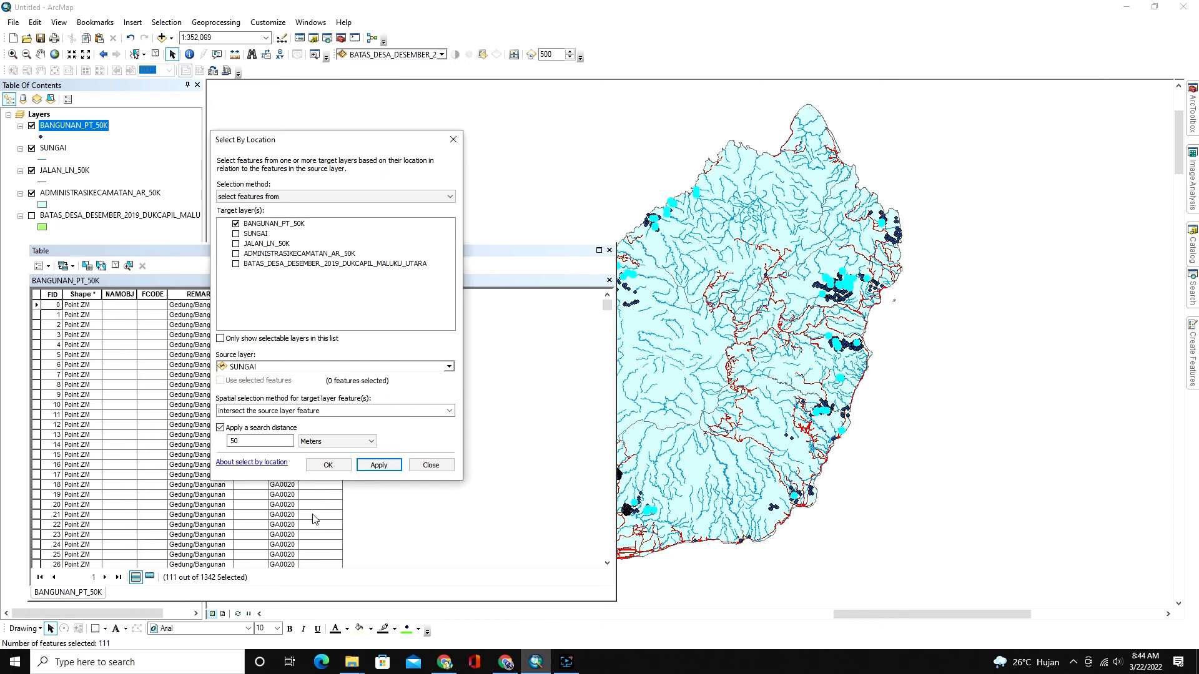
click(453, 140)
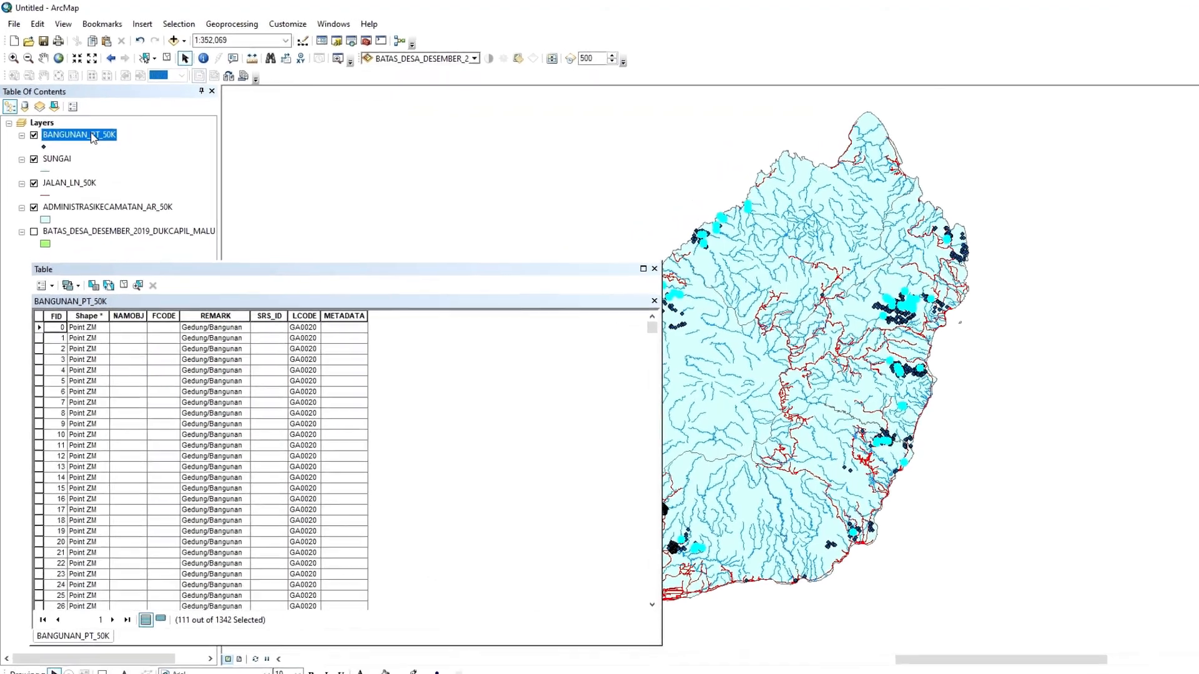
Export the selected BANGUNAN_PT_50K features to the DATA TUTORIAL folder as a shapefile named bagunan_sempadan_sungai and add it to the map
right_click(86, 126)
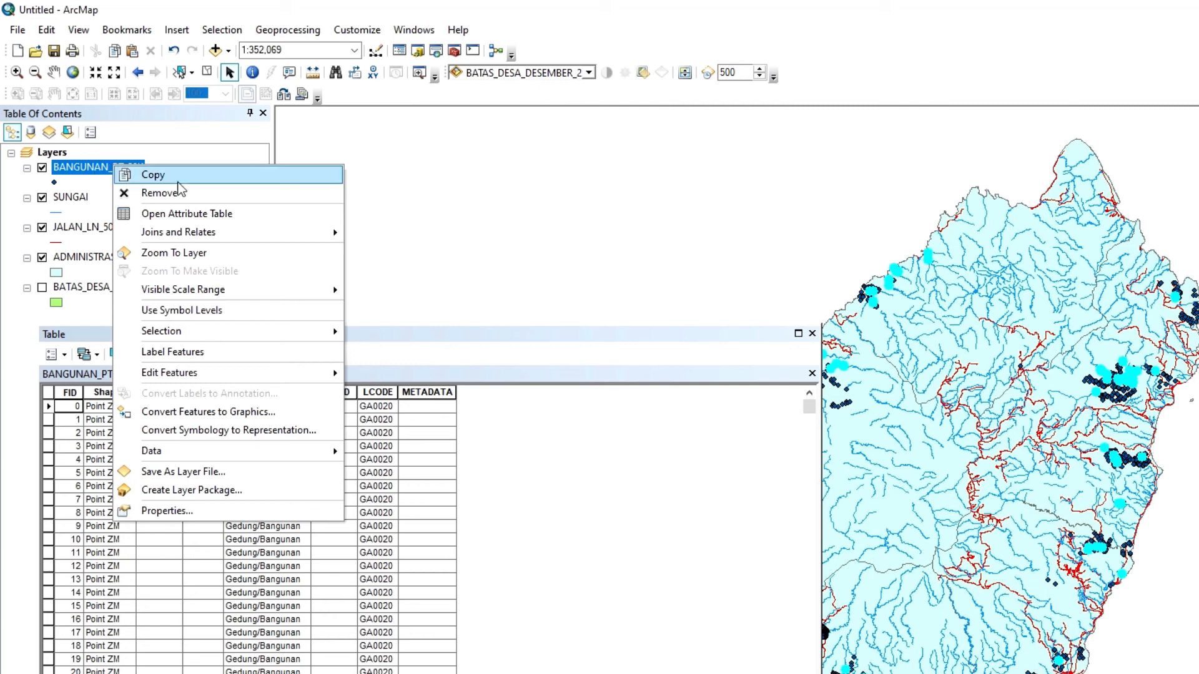
mouse_move(253, 449)
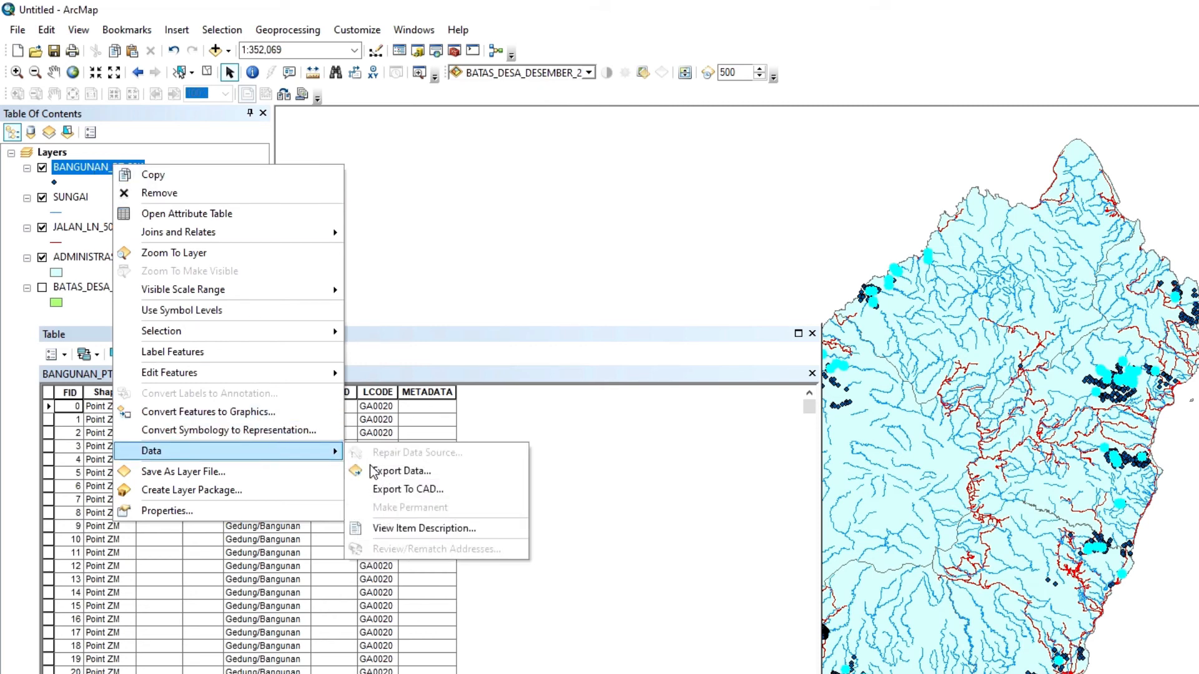
click(397, 473)
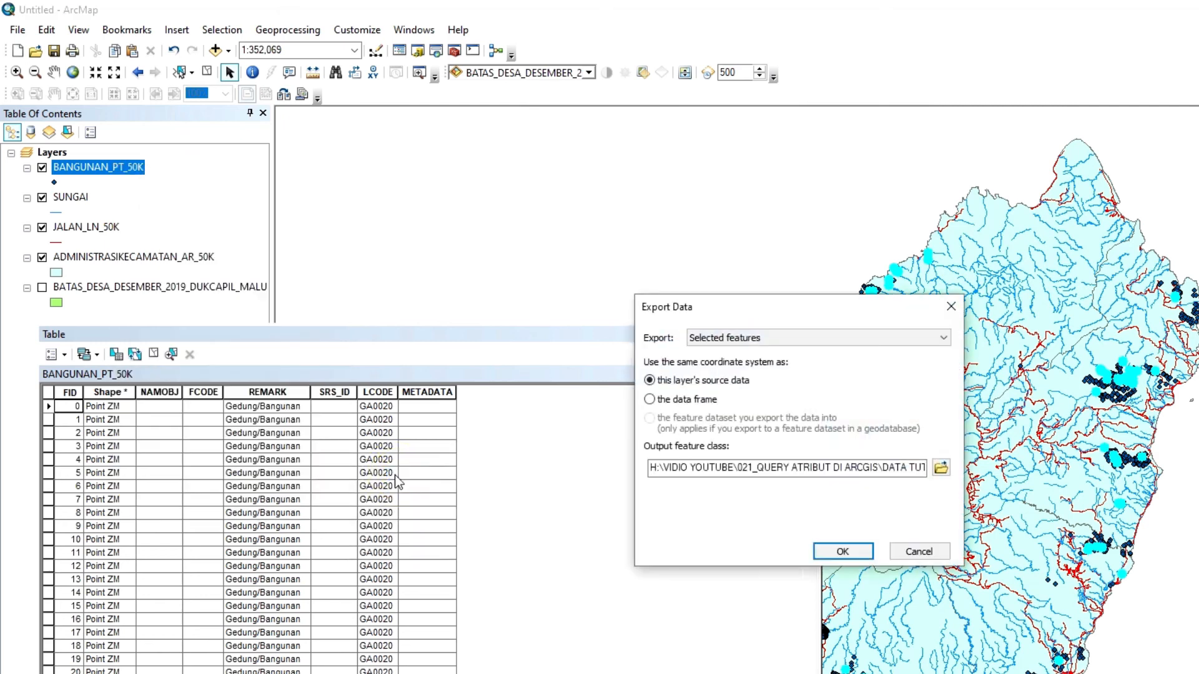
click(940, 467)
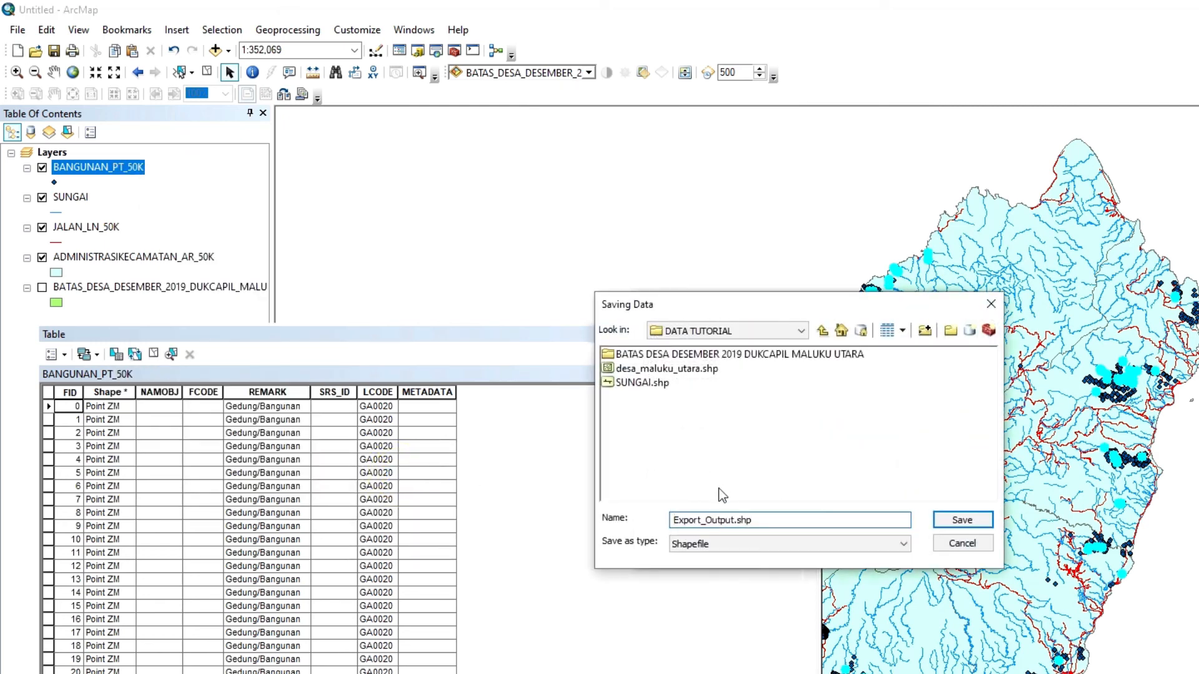
drag(769, 520, 564, 521)
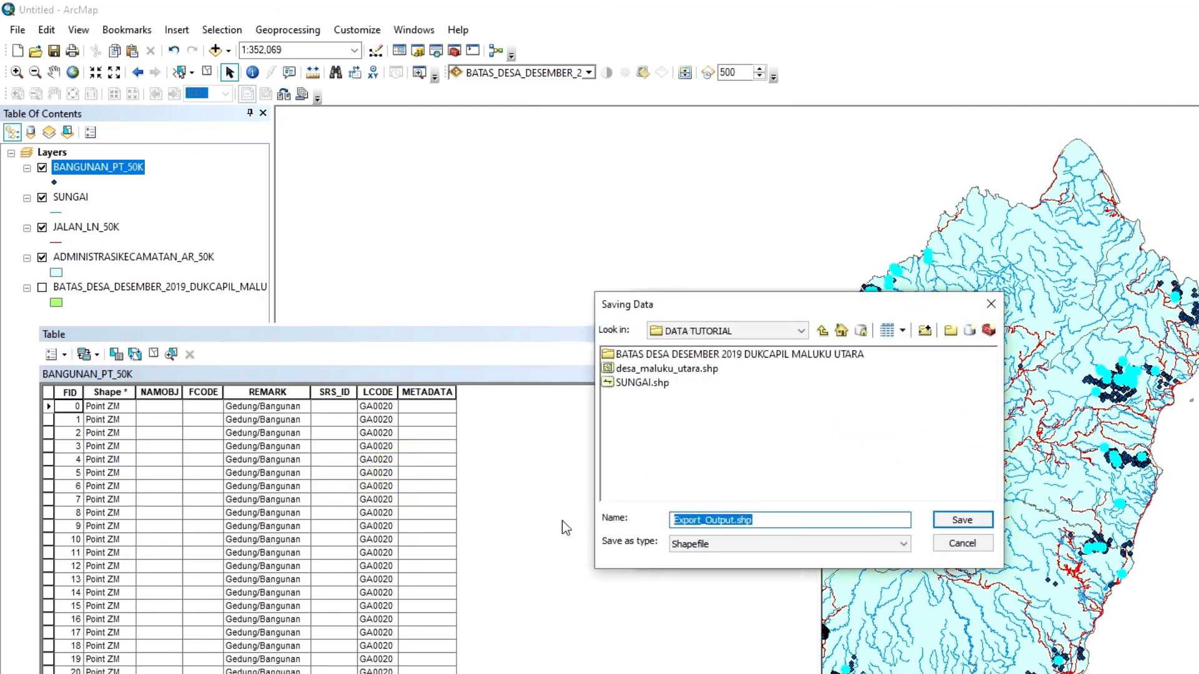
text(bagu)
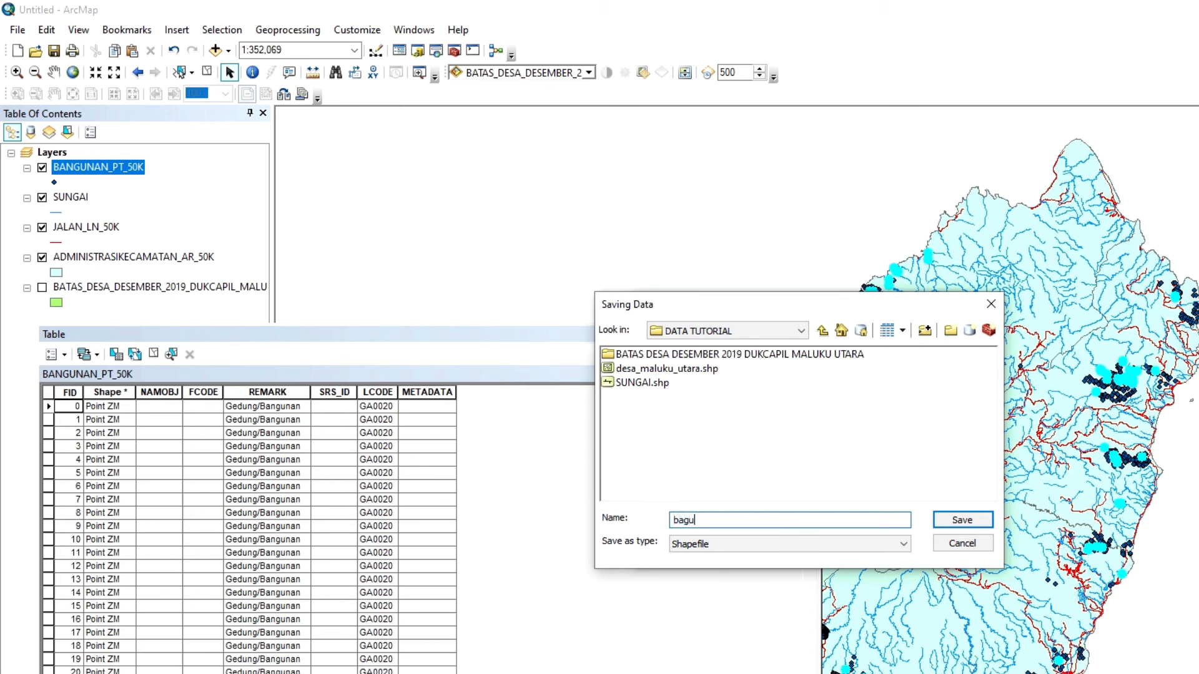
text(nan_)
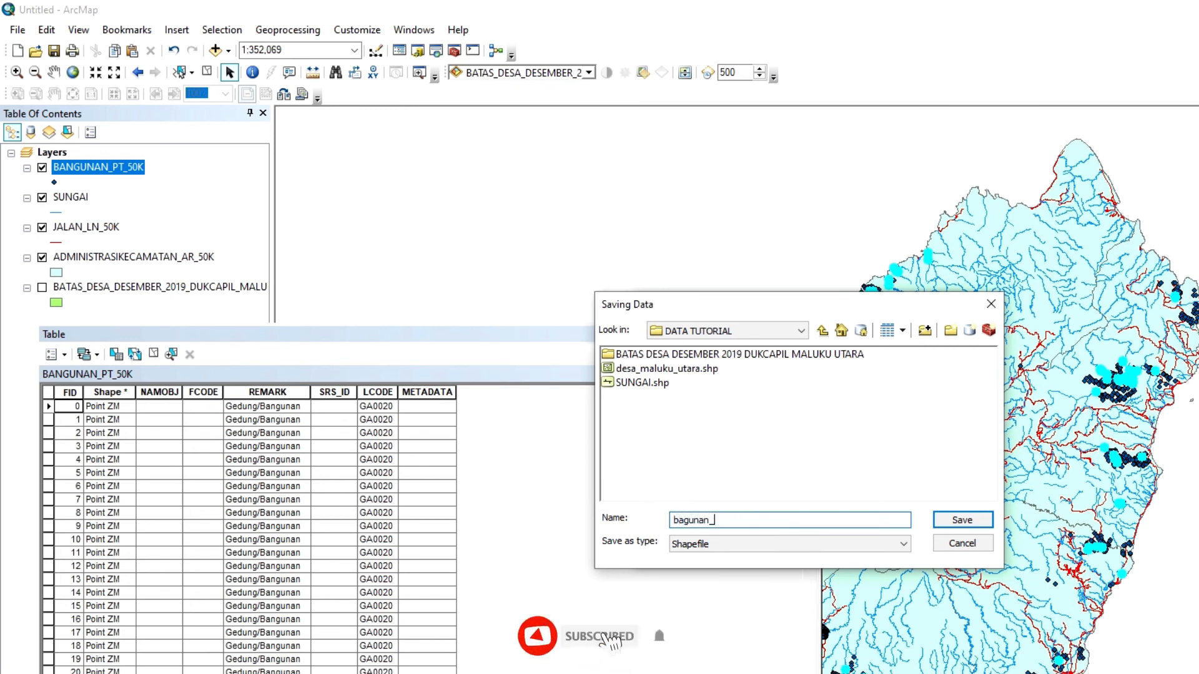
text(sempadan)
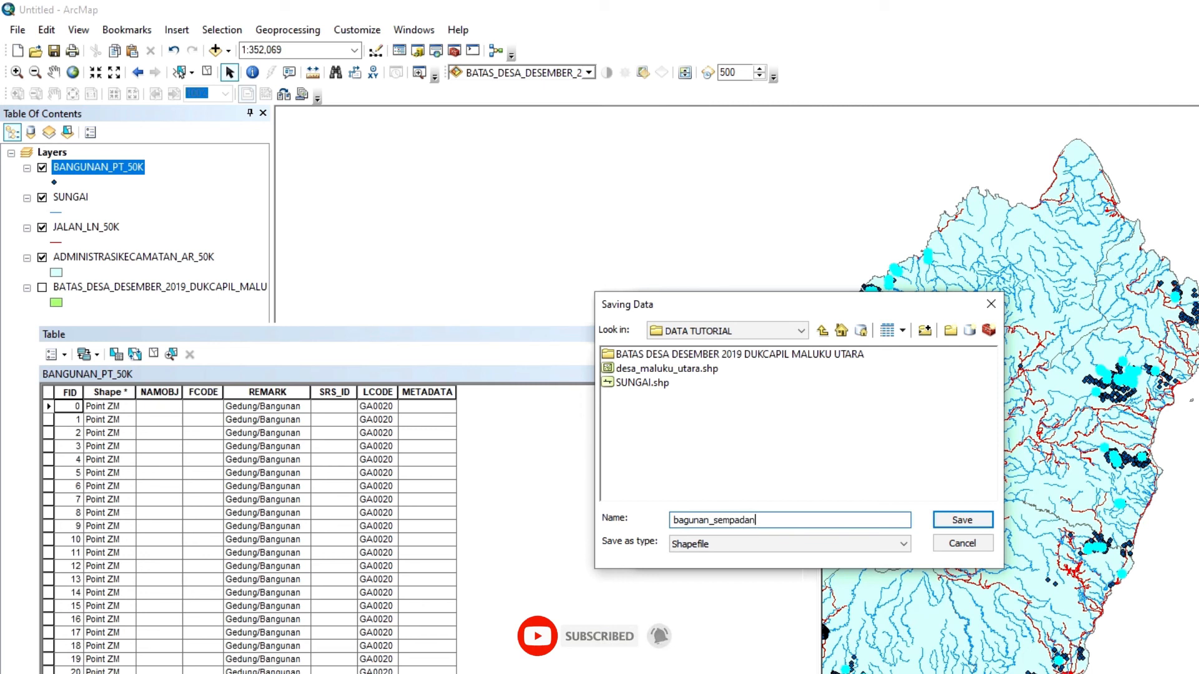
text(_sungai)
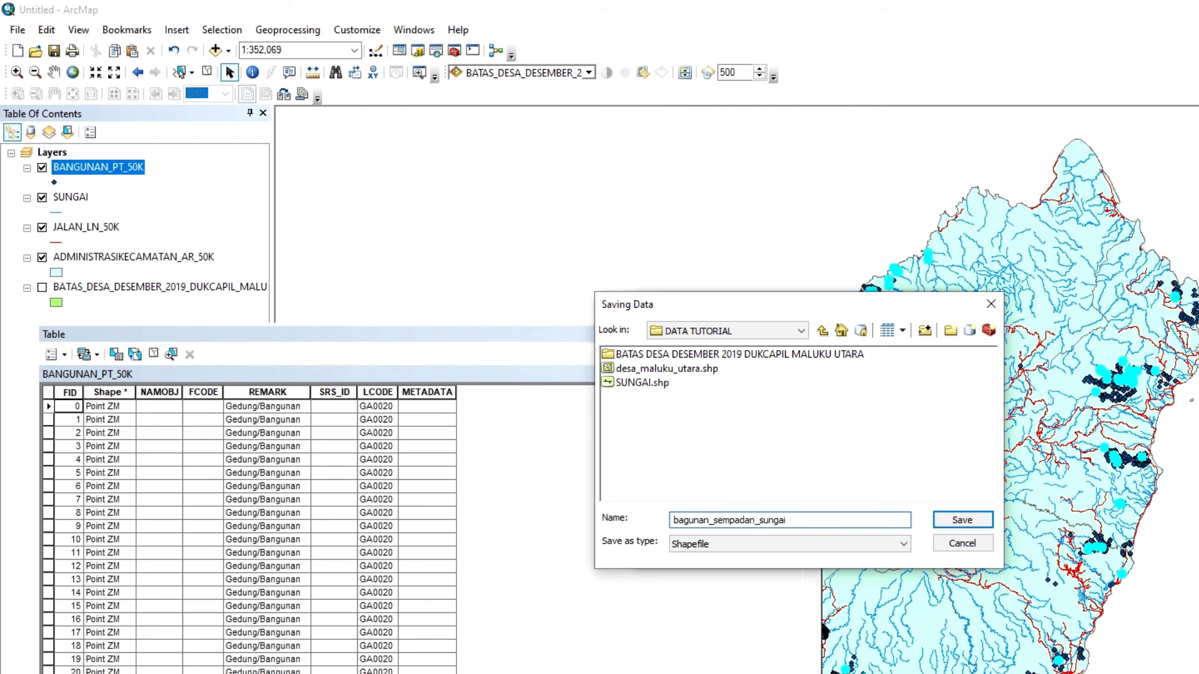
click(957, 521)
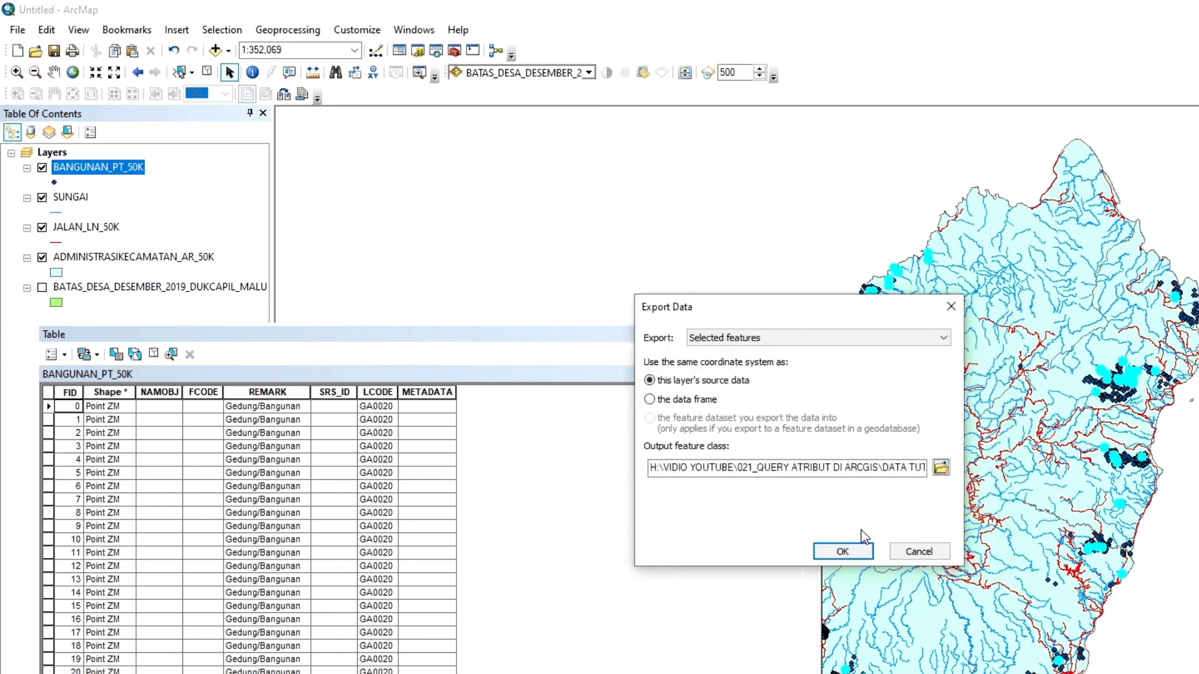
click(841, 551)
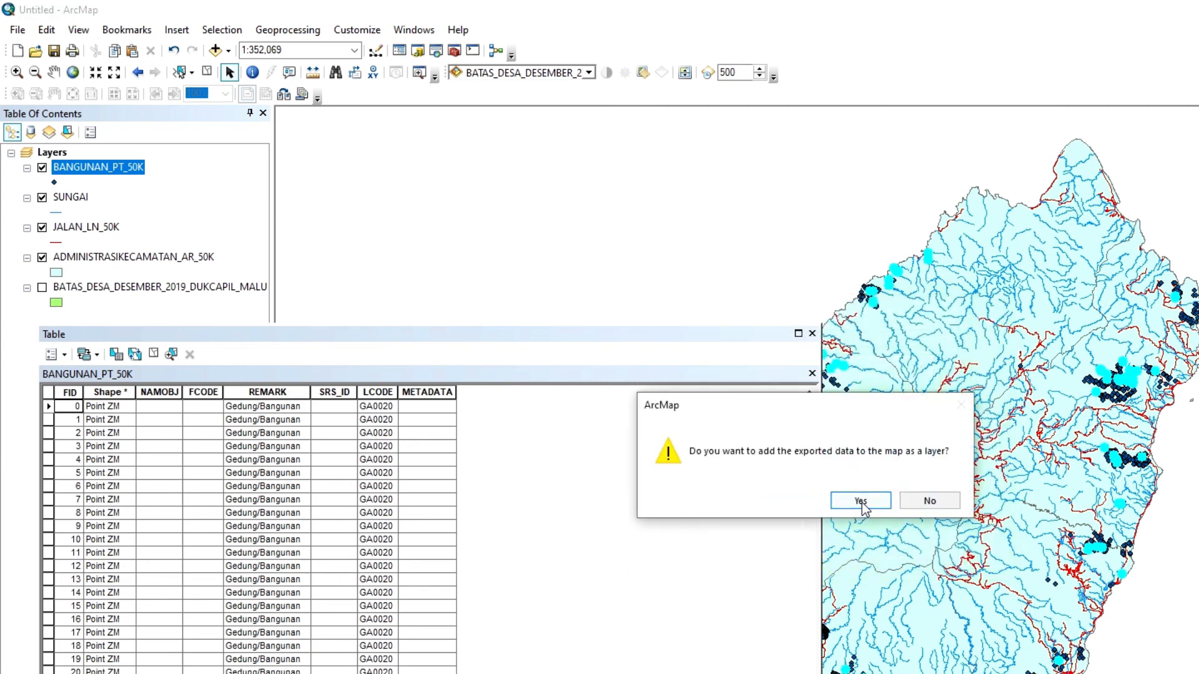
click(861, 503)
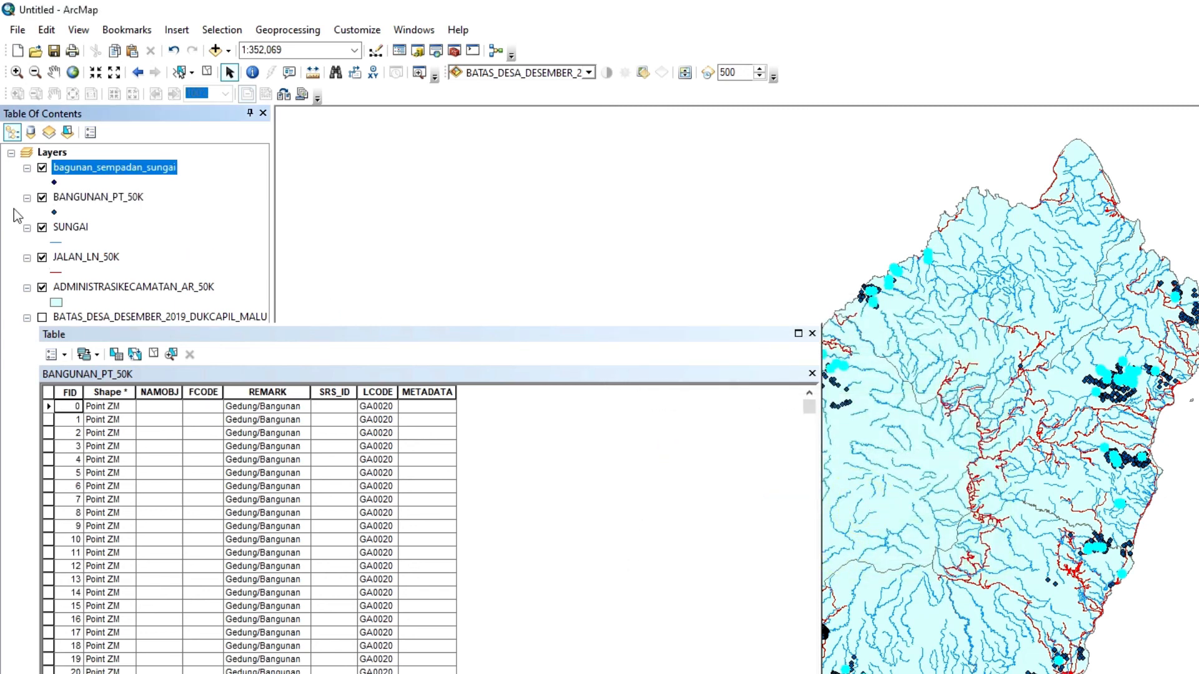
Clear the feature selection and hide the BANGUNAN_PT_50K layer
click(206, 72)
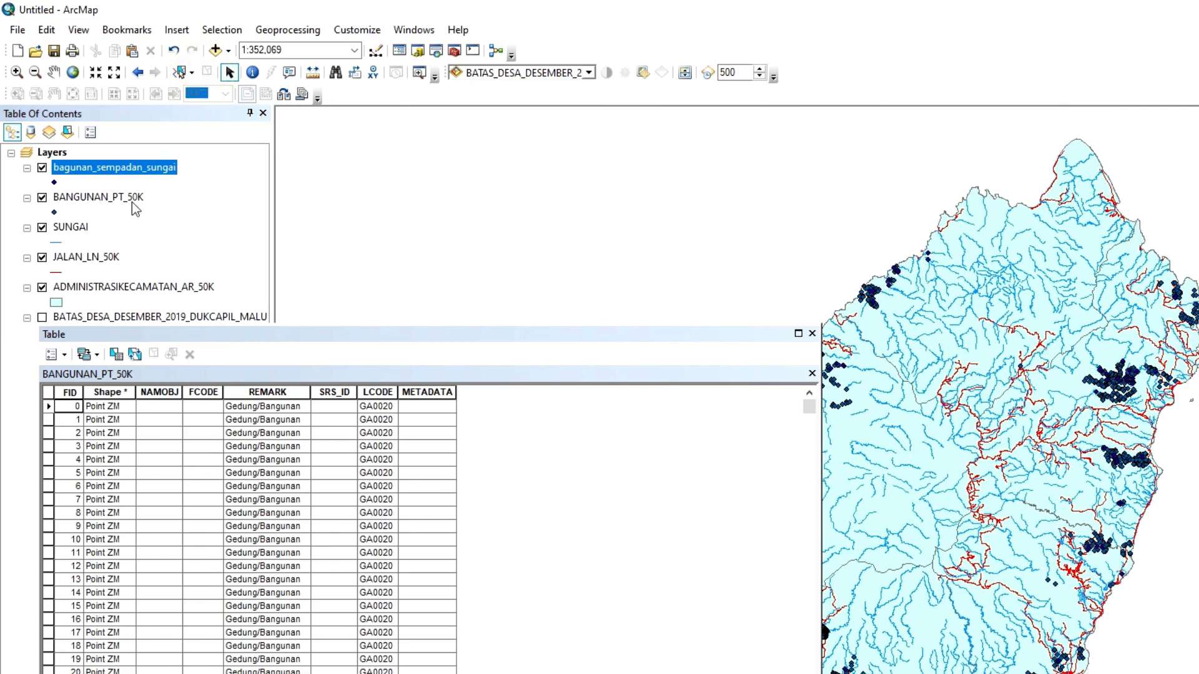
click(41, 198)
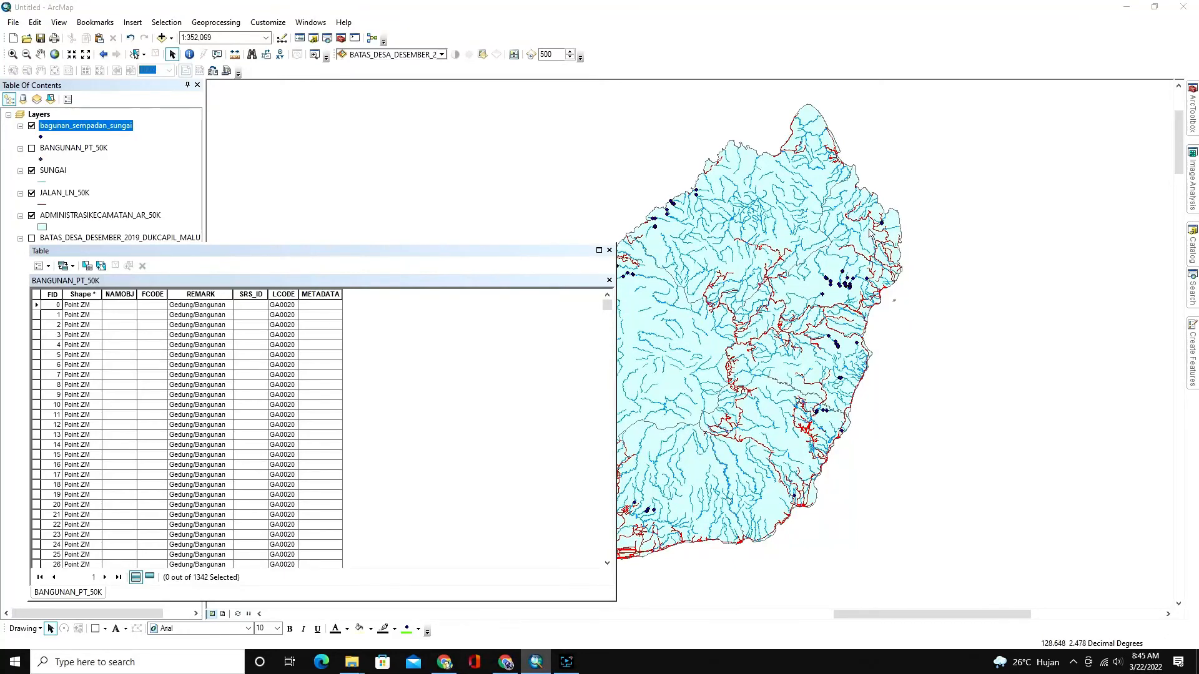
Examine the bagunan_sempadan_sungai points along the rivers up close and close the BANGUNAN_PT_50K attribute table
scroll(854, 285, up, 5)
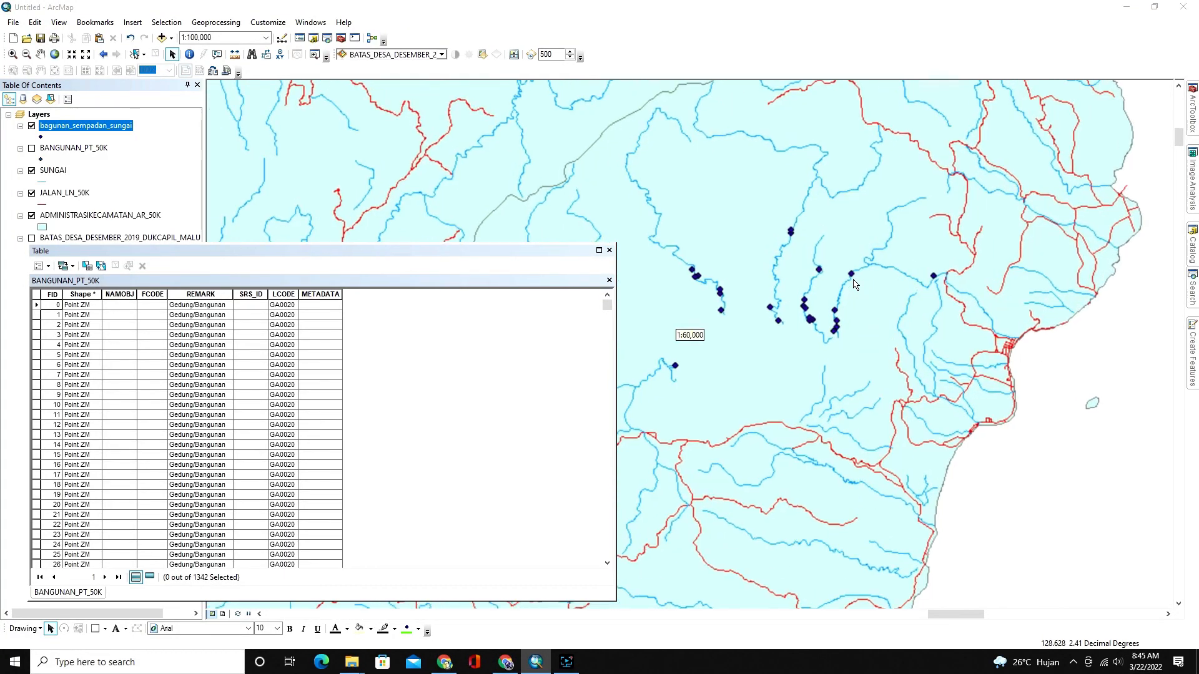
scroll(797, 325, up, 2)
scroll(785, 326, up, 5)
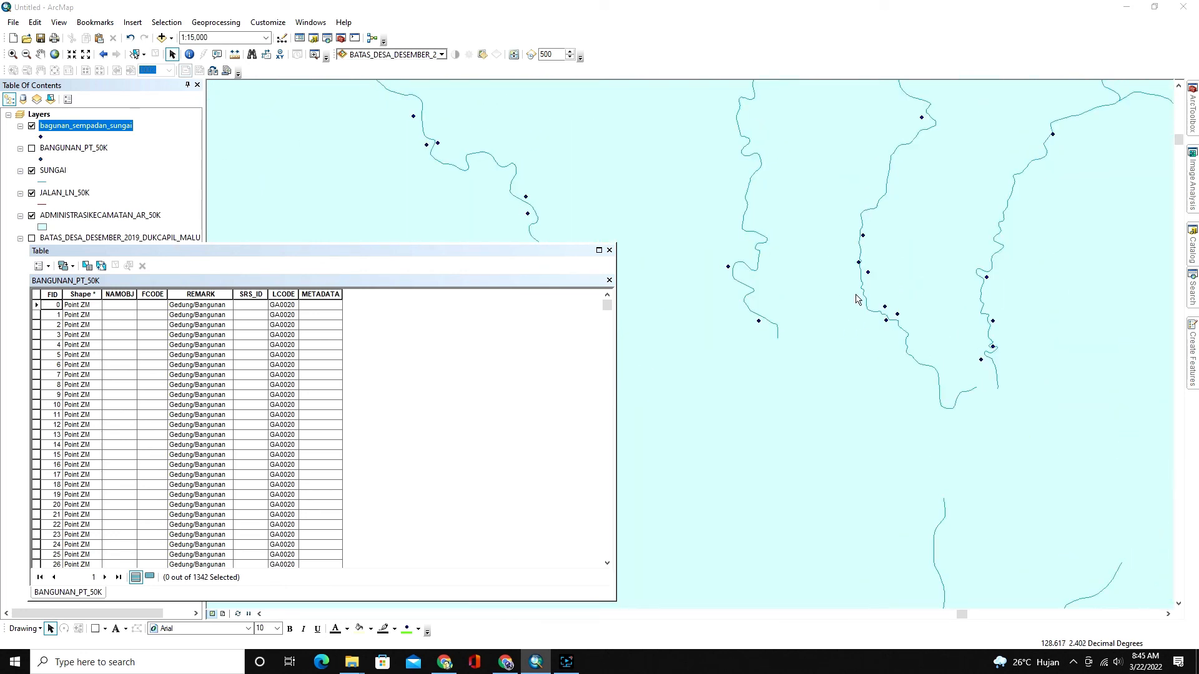
scroll(769, 334, down, 4)
scroll(771, 335, down, 2)
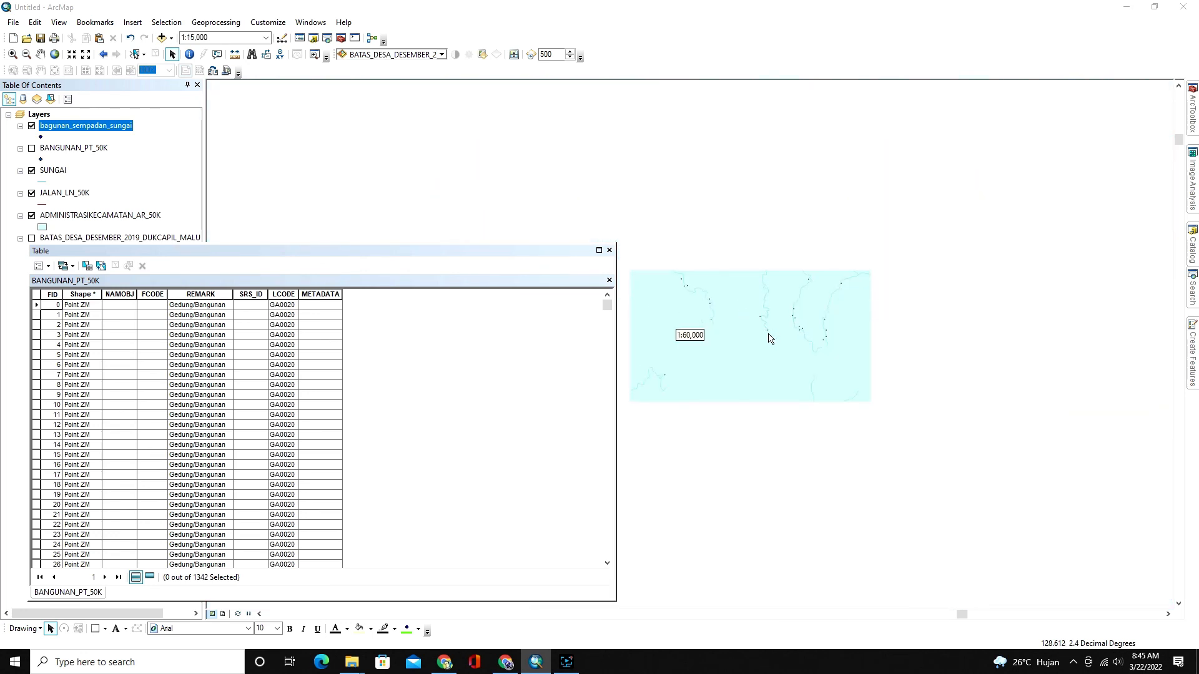
click(609, 251)
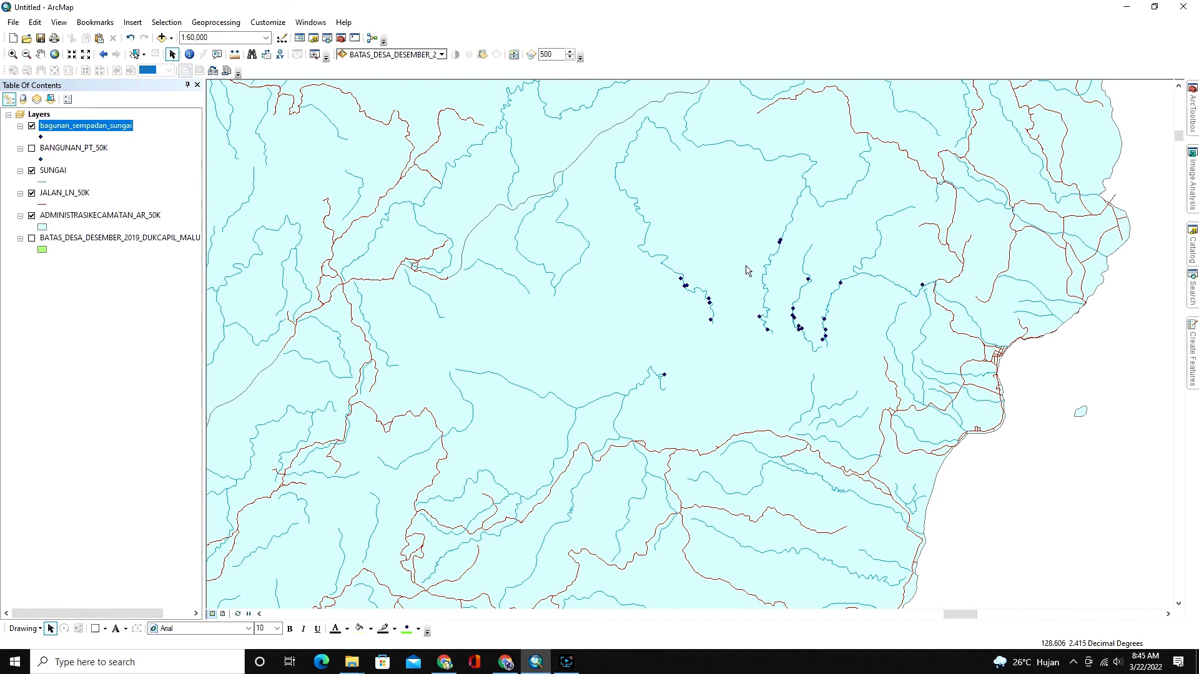
scroll(752, 357, down, 3)
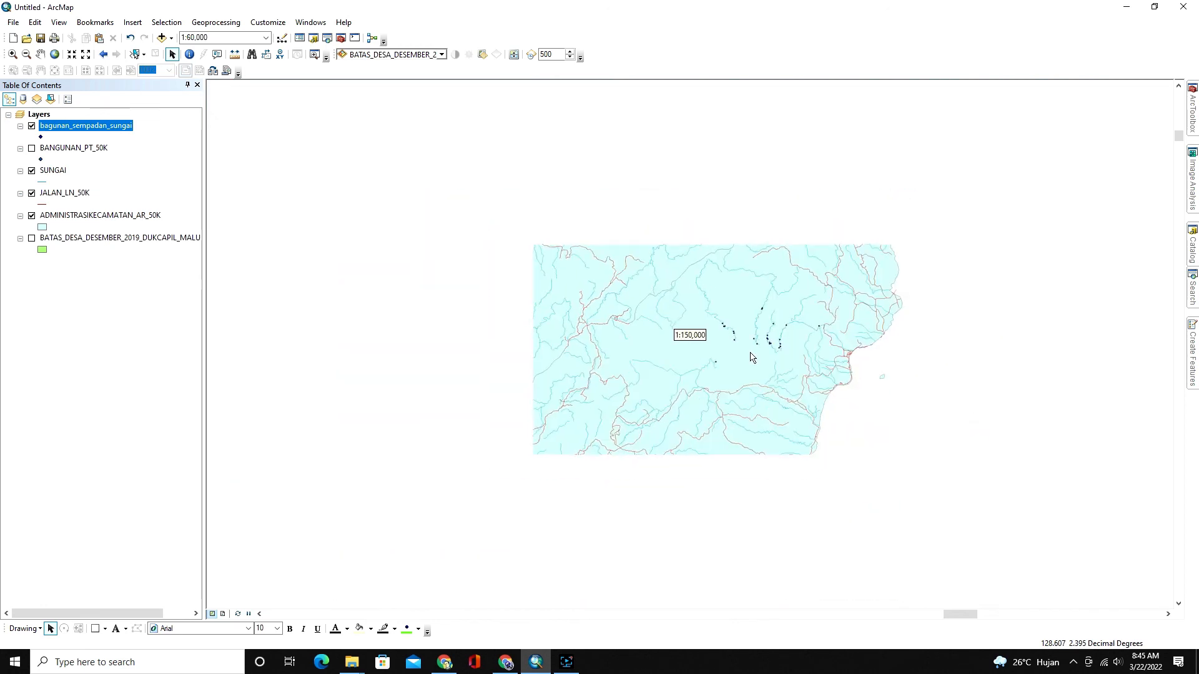